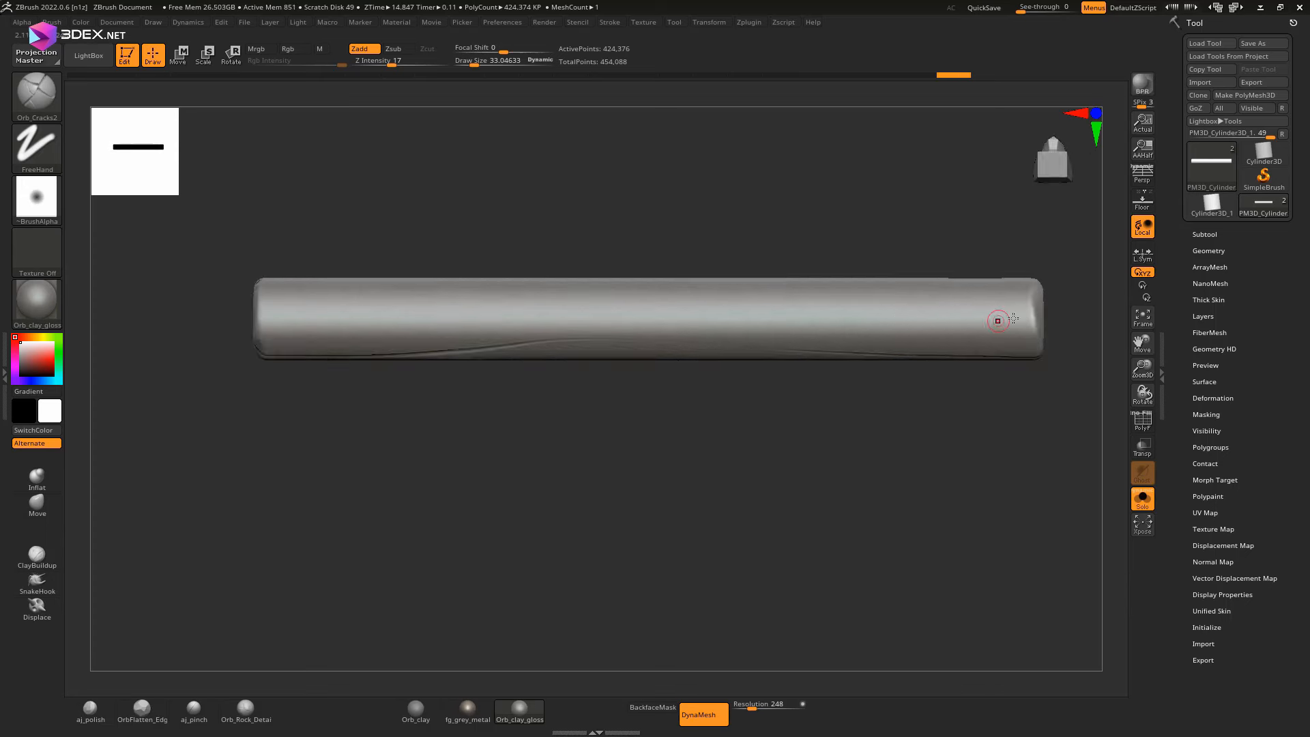
Step: Carve long wavy wood-grain cracks along all sides of the horizontal log with the Orb_Cracks2 brush
mouse_move(1013, 318)
right_mouse_down()
mouse_move(982, 293)
mouse_move(535, 240)
mouse_move(1012, 302)
right_mouse_up()
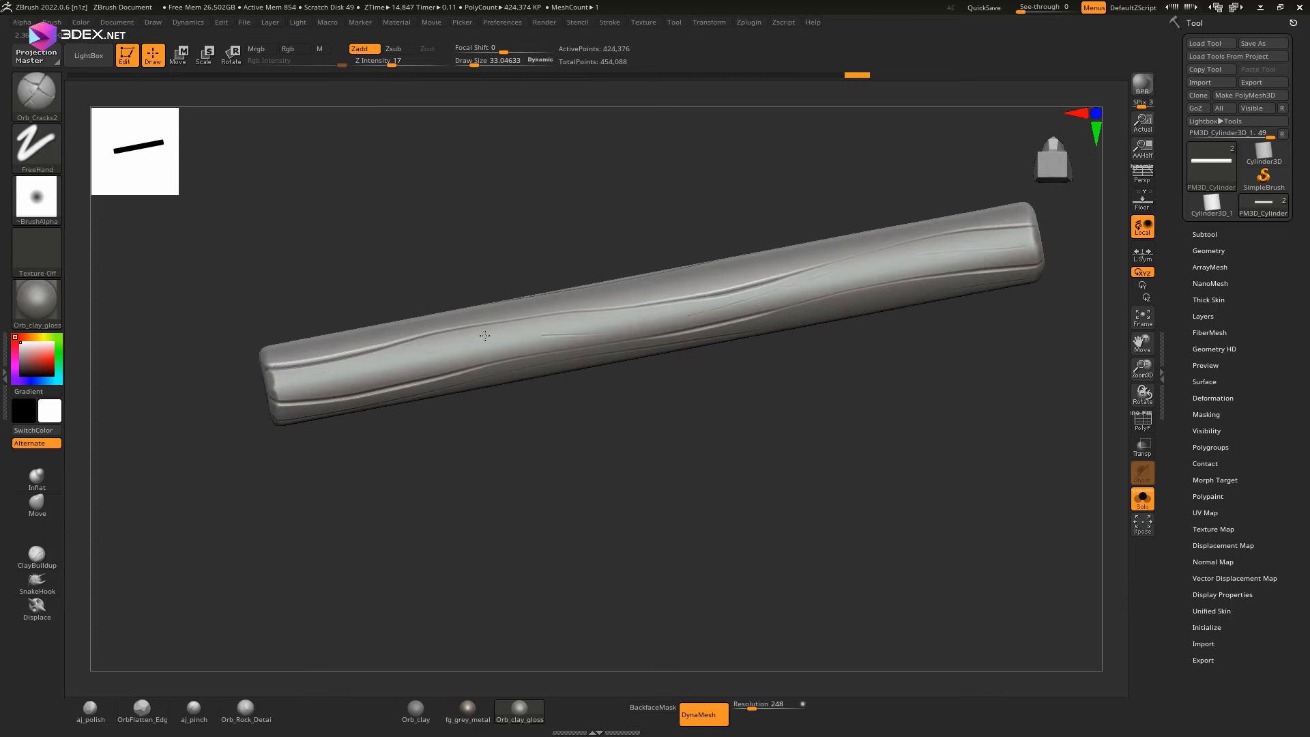
right_click_drag(484, 336, 908, 228)
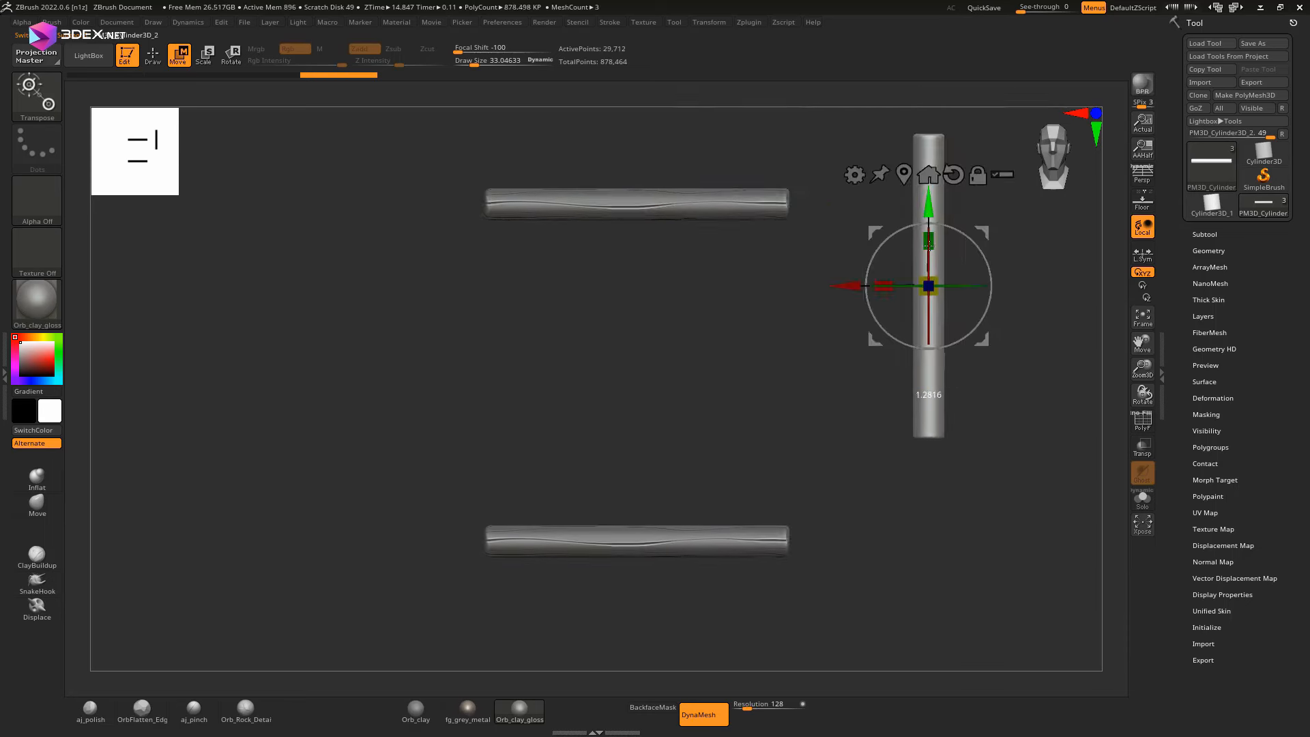
Step: Thin the vertical pole and position it across one end of the two horizontal logs
right_click_drag(693, 359, 789, 294)
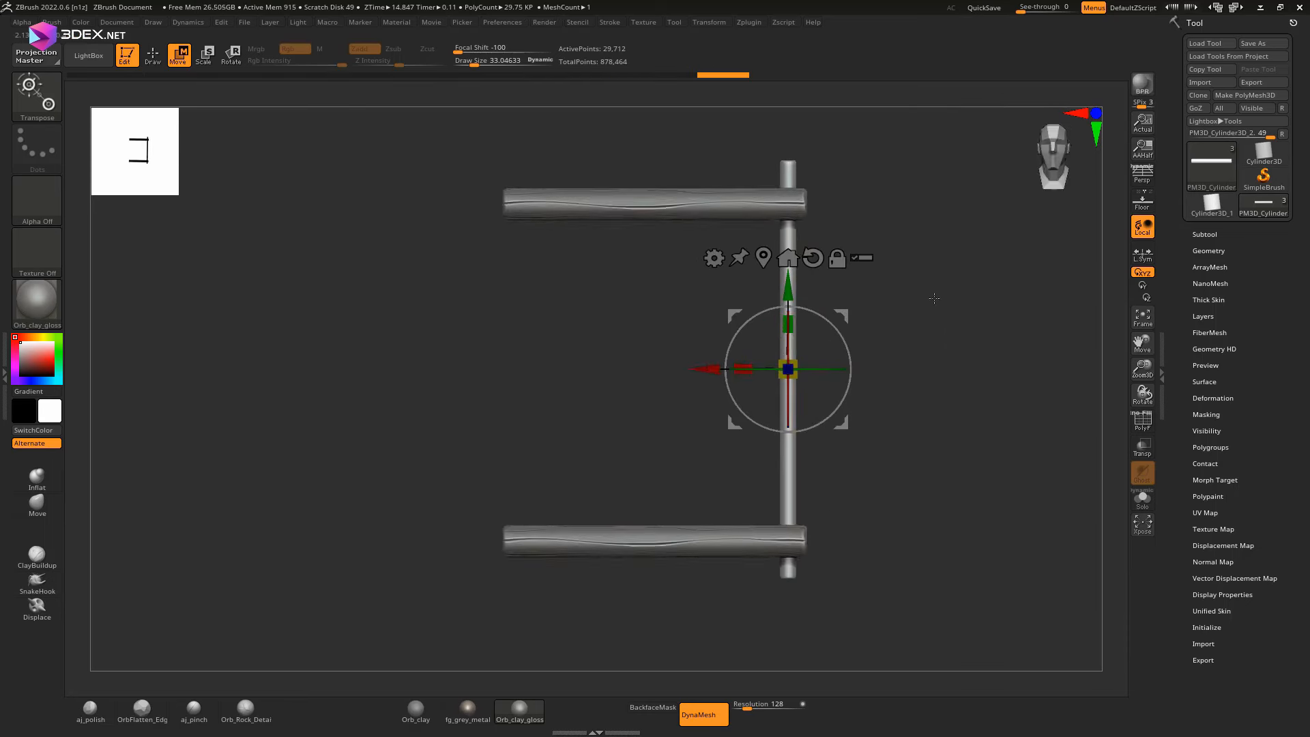
right_click_drag(934, 298, 831, 299)
Step: Carve wood-grain cracks along the thin pole with the Orb_Cracks2 brush
key("q")
key("s")
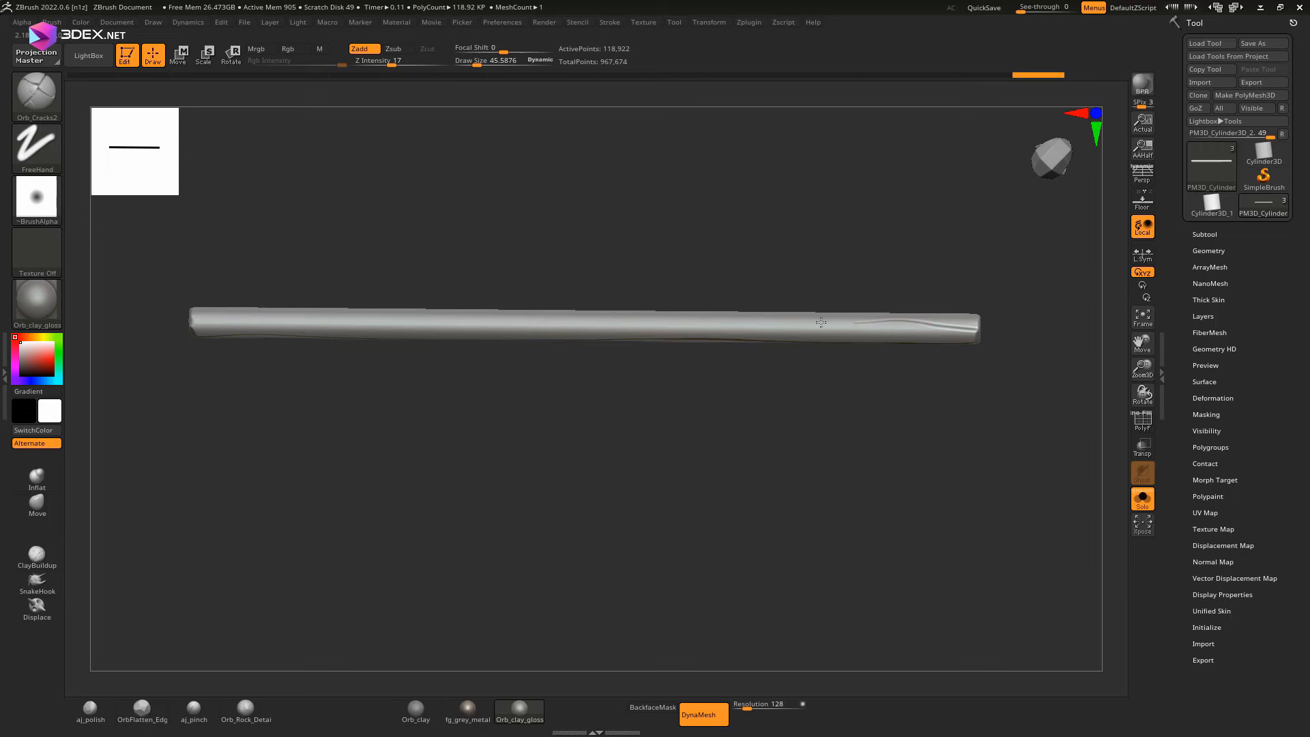
right_click_drag(821, 321, 858, 311)
right_click_drag(181, 335, 870, 358, "shift")
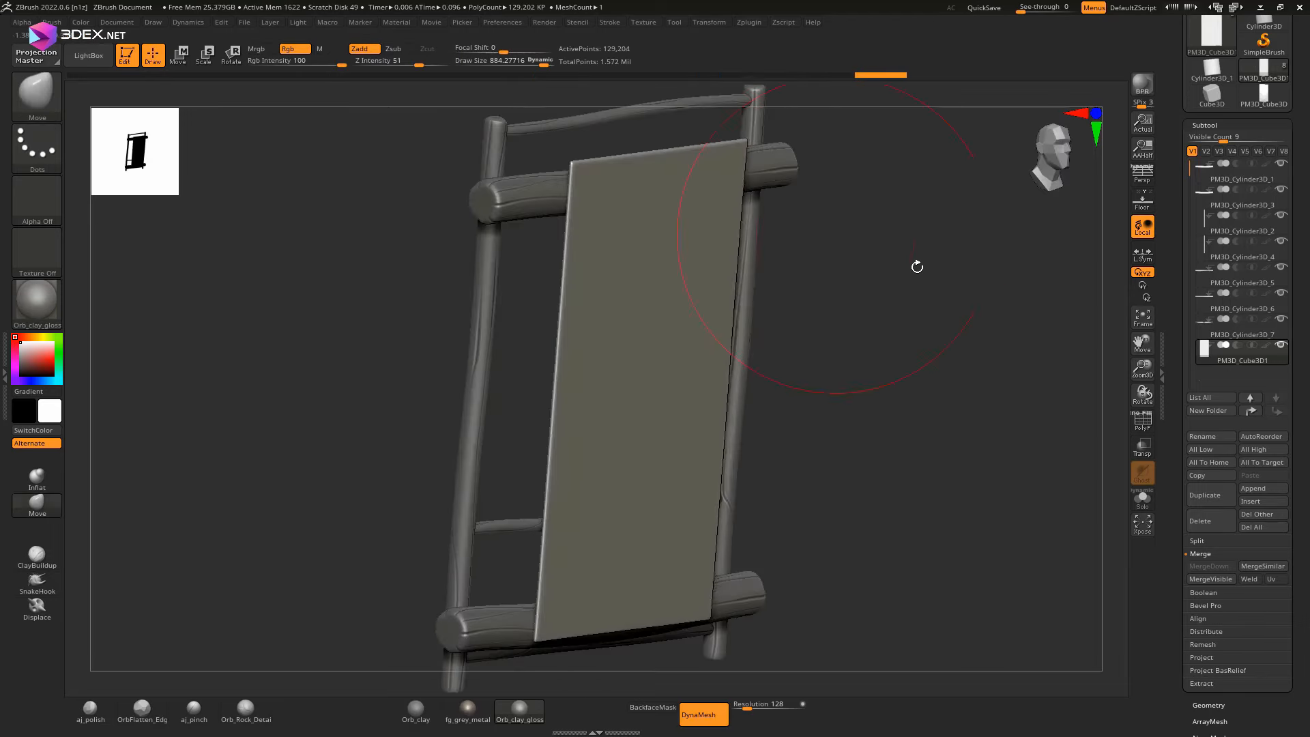
Step: Bend the flat cloth panels with the Move brush so they drape in waves over the wooden frame
left_click_drag(914, 266, 853, 321, "shift")
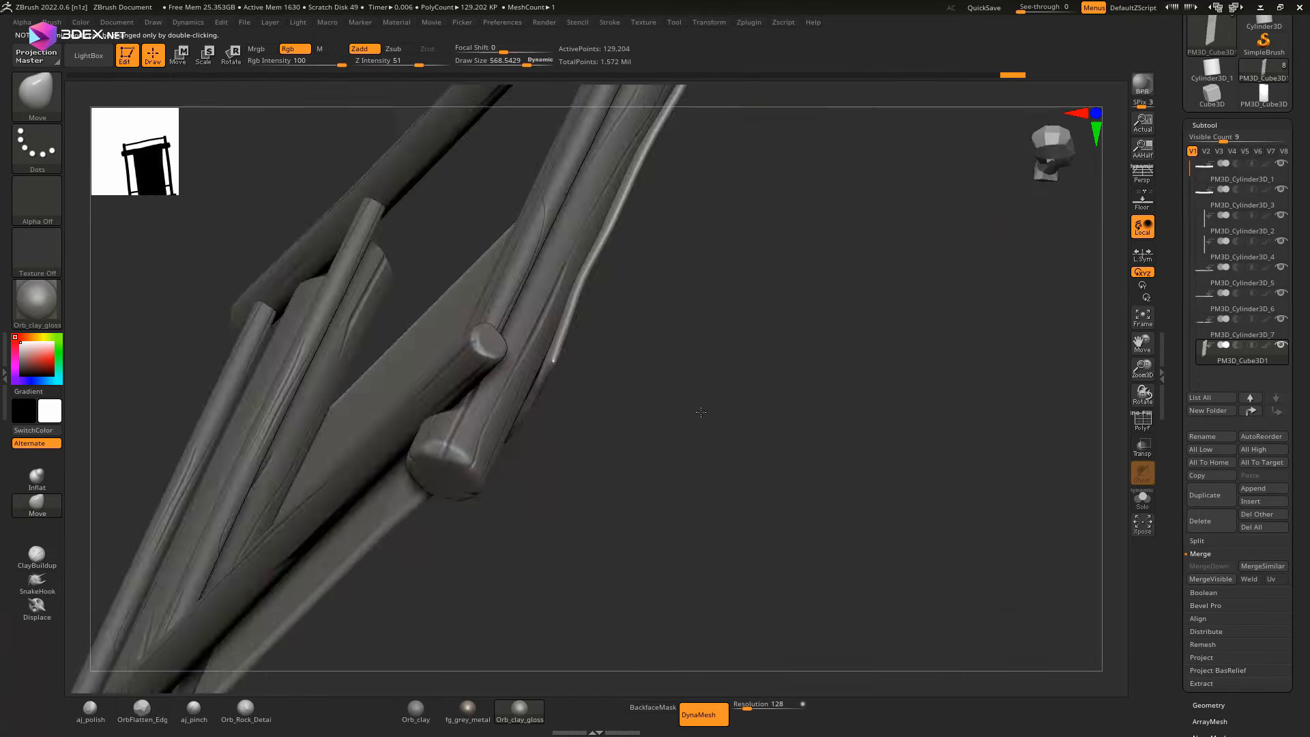
left_click_drag(698, 412, 592, 559, "shift")
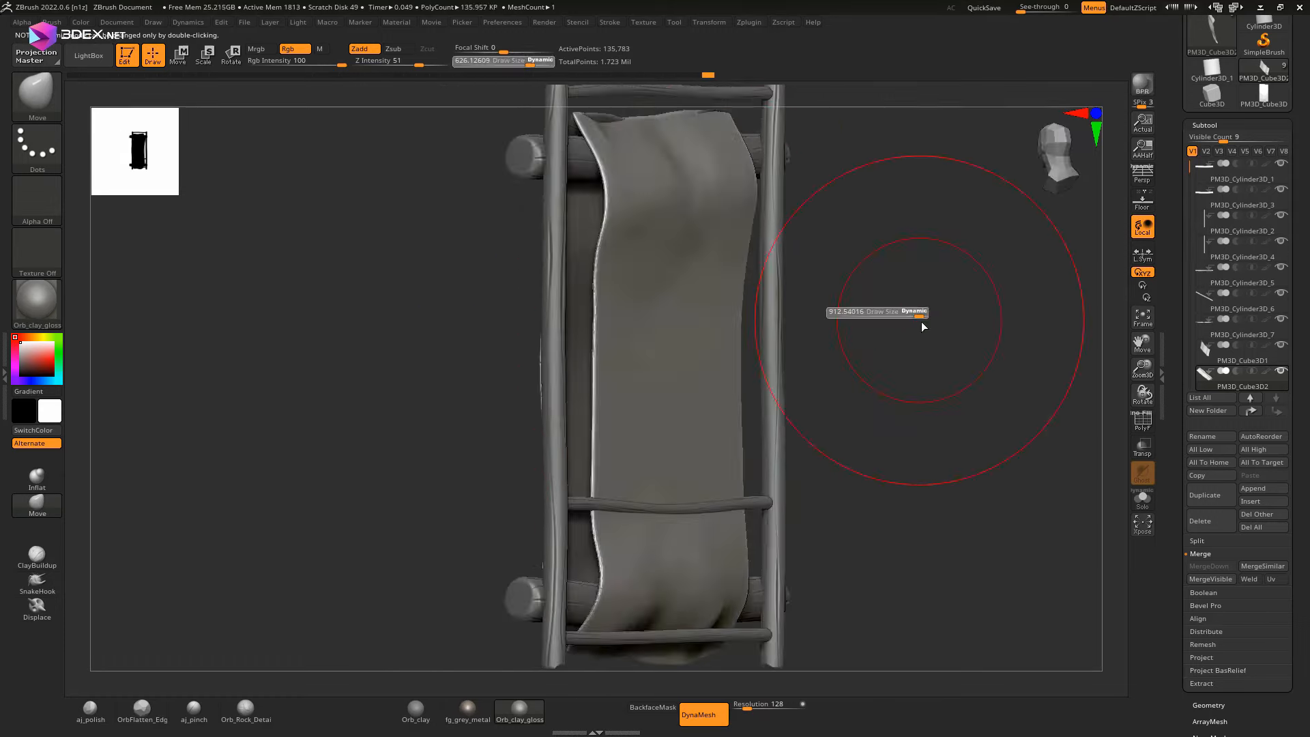
left_click_drag(920, 320, 960, 240)
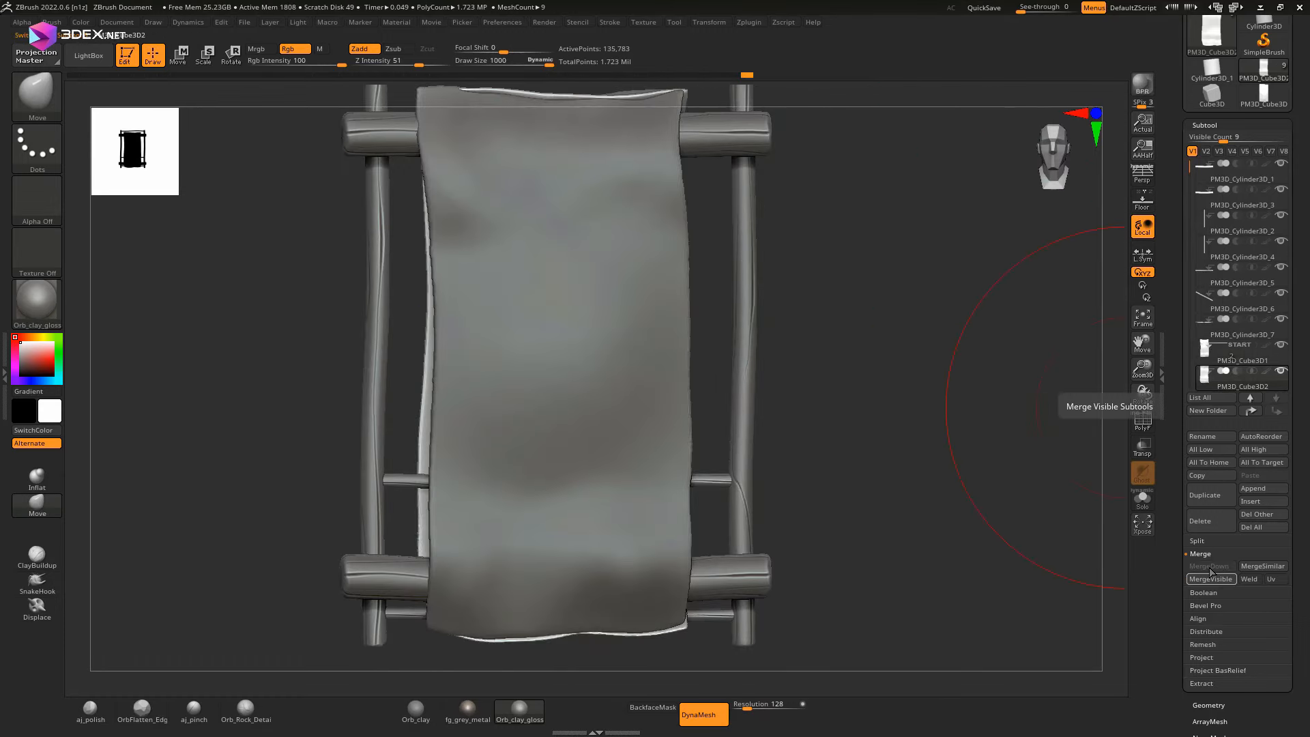
Step: Merge the front and back cloth panels into one subtool and reshape the cloth's edges with the Move brush
left_click_drag(1142, 394, 678, 255)
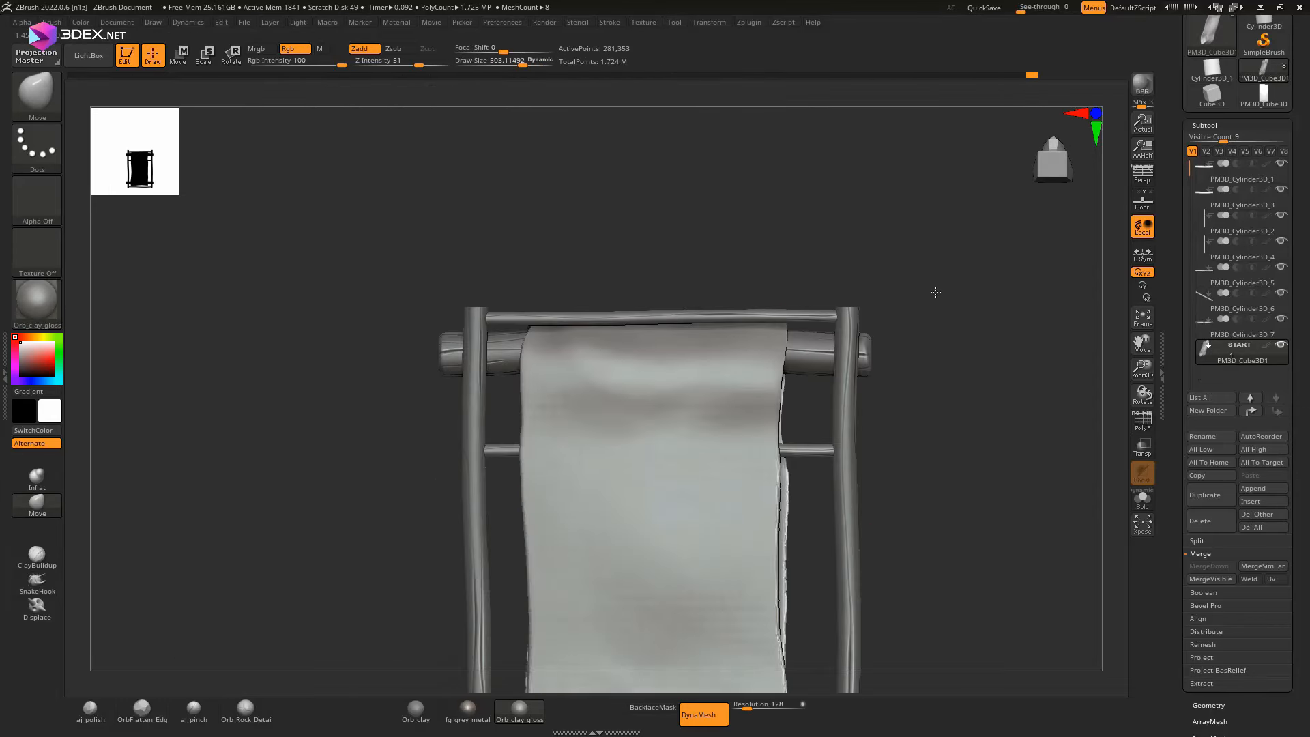
left_click_drag(655, 437, 511, 443)
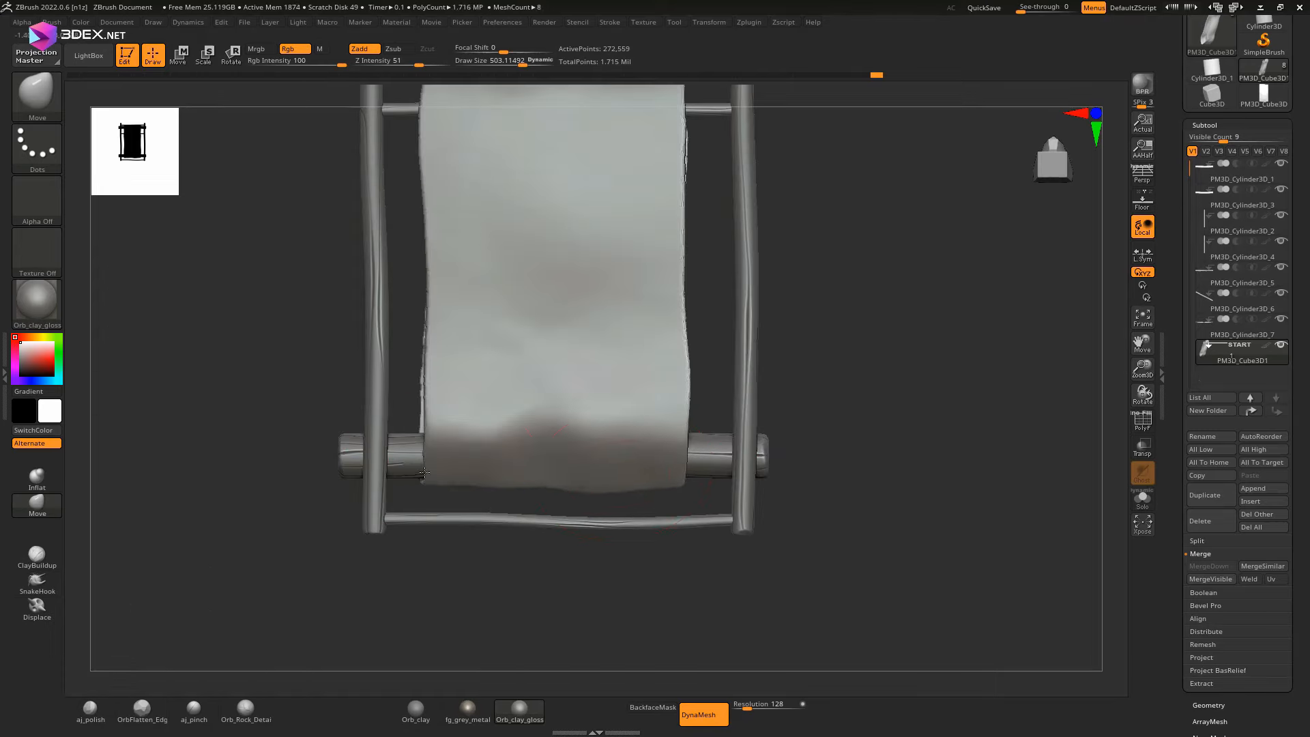
left_click_drag(425, 472, 950, 246)
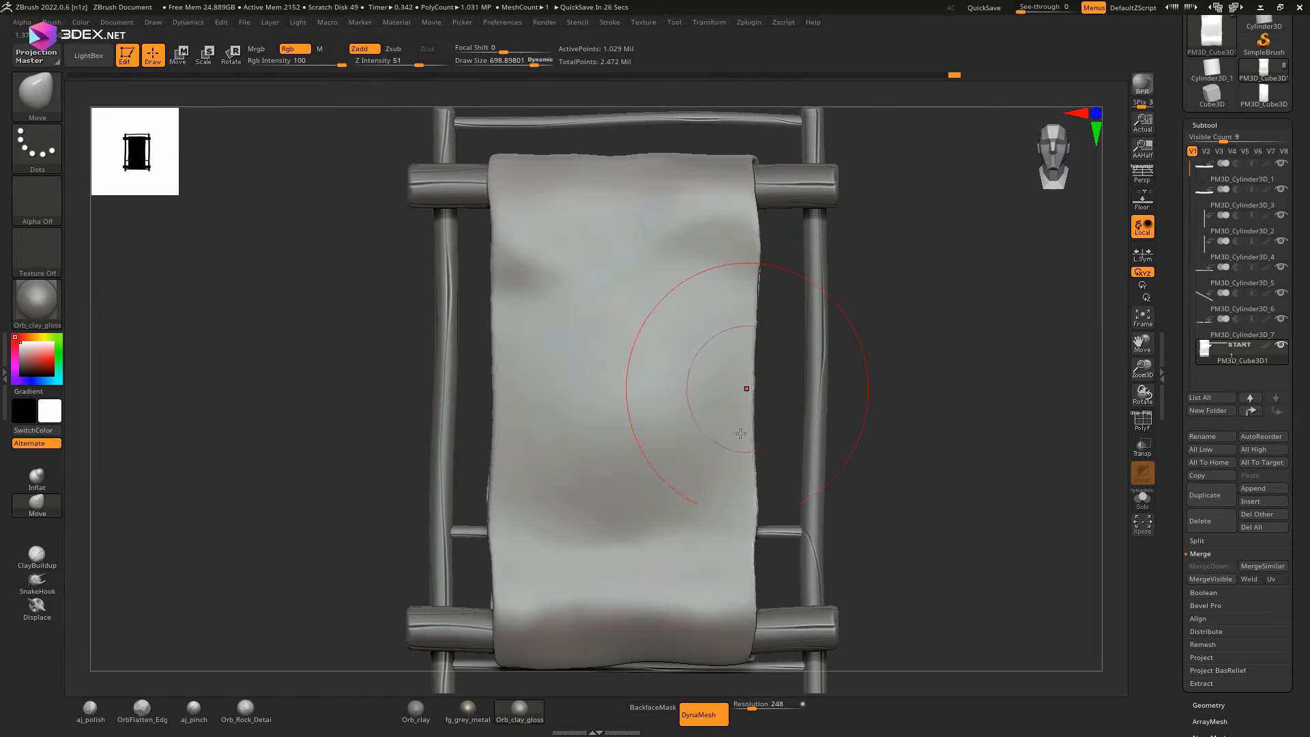
Step: Refine the cloth's side edges with the Move brush and pull its lower fold out over the log poking through
left_click_drag(740, 433, 888, 317)
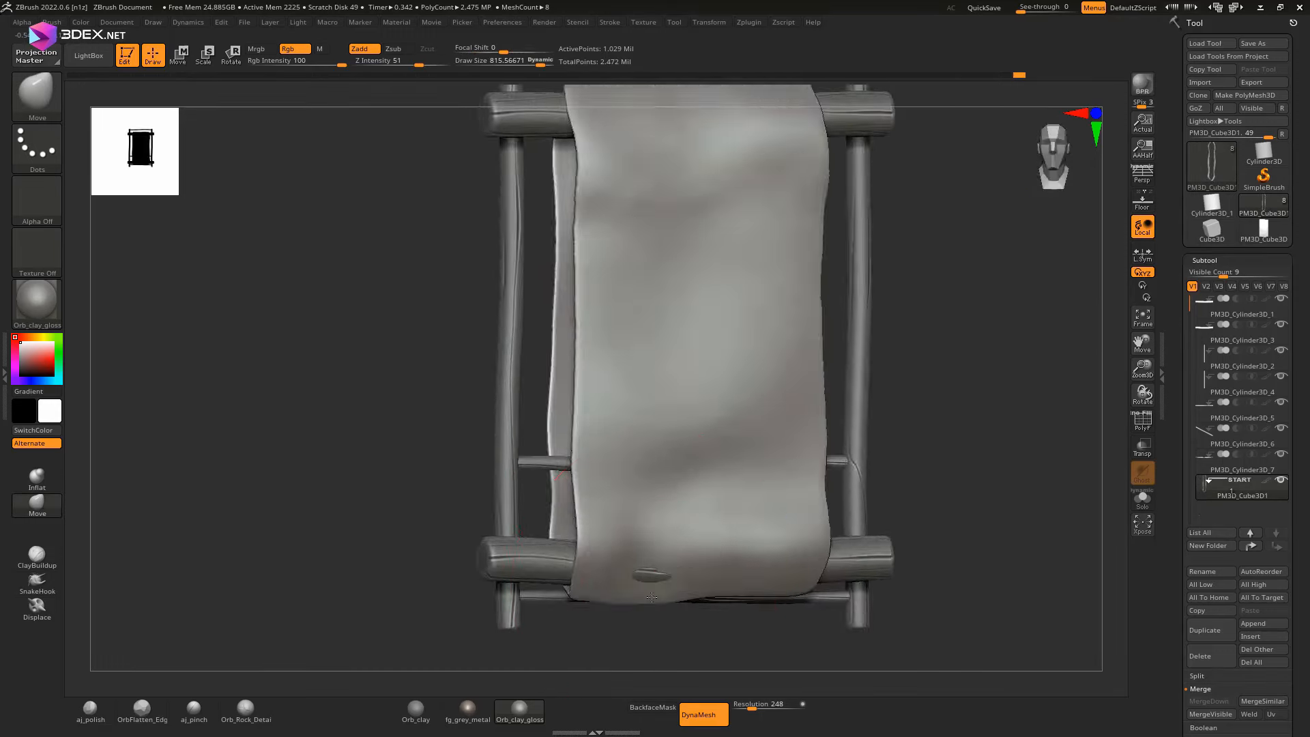
mouse_move(682, 409)
left_mouse_down()
mouse_move(828, 410)
mouse_move(616, 498)
left_mouse_up()
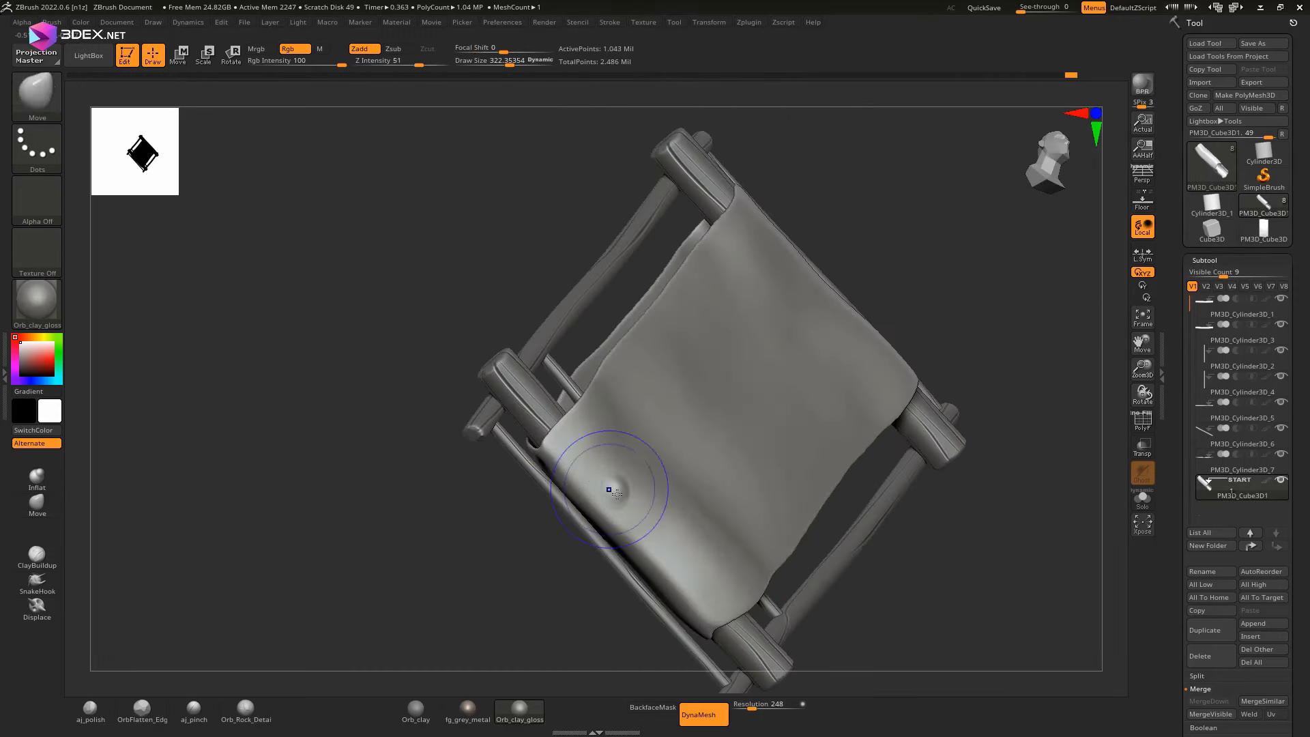
mouse_move(607, 468)
left_mouse_down()
mouse_move(695, 389)
mouse_move(833, 478)
left_mouse_up()
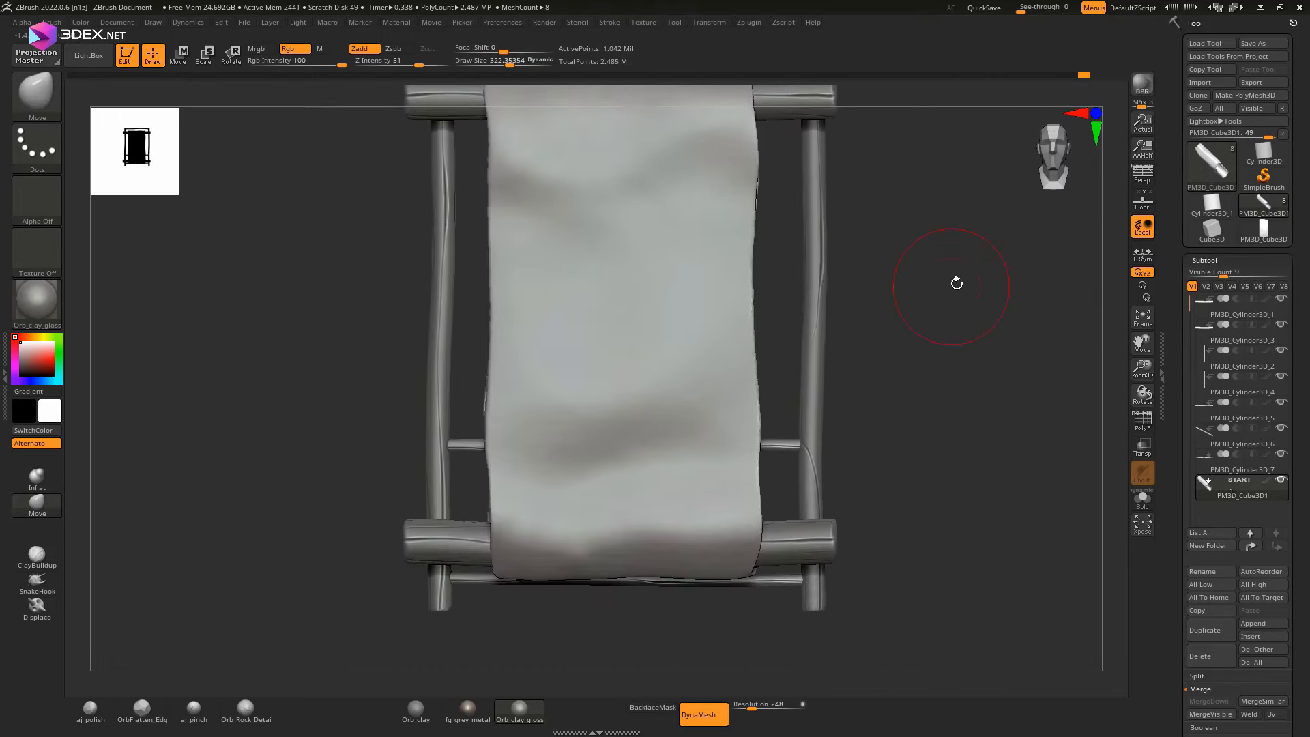
Step: Place a rectangular plank over the end of the lower log and bevel its edges with the aj_polish brush
left_click_drag(956, 283, 1096, 380)
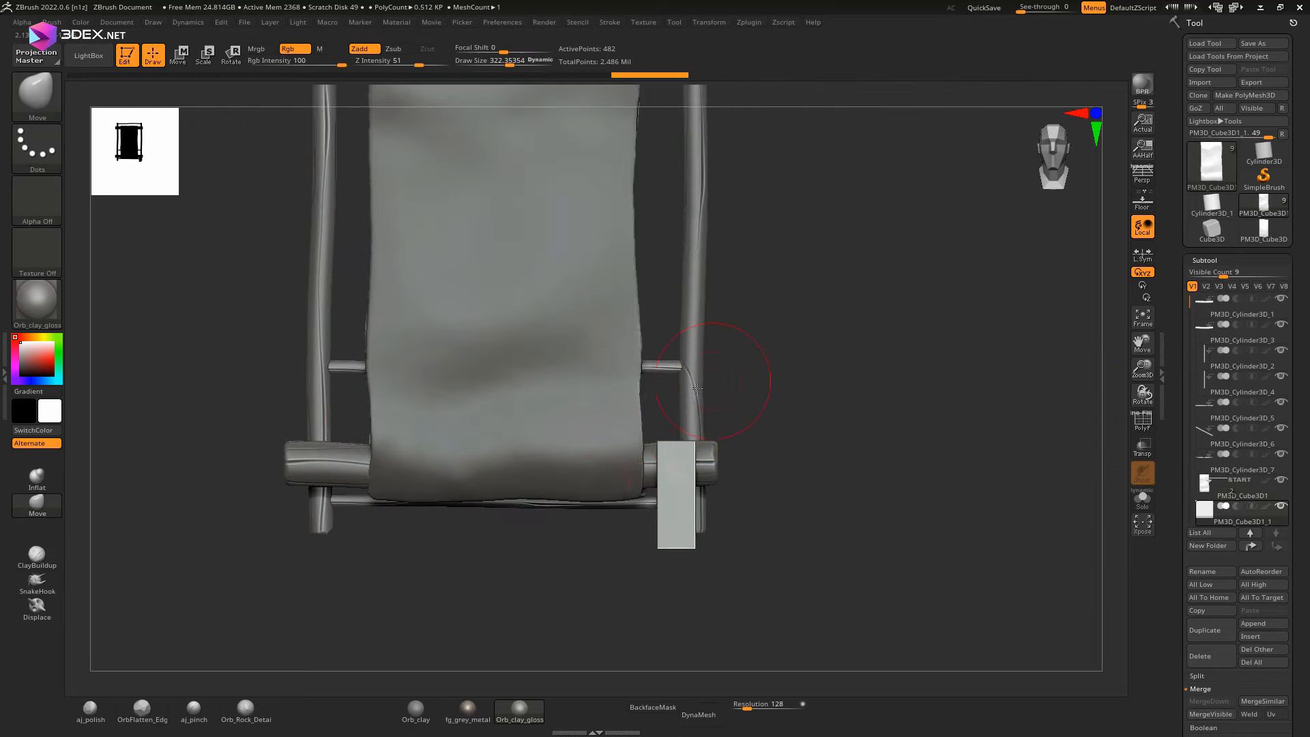
left_click_drag(750, 341, 889, 345)
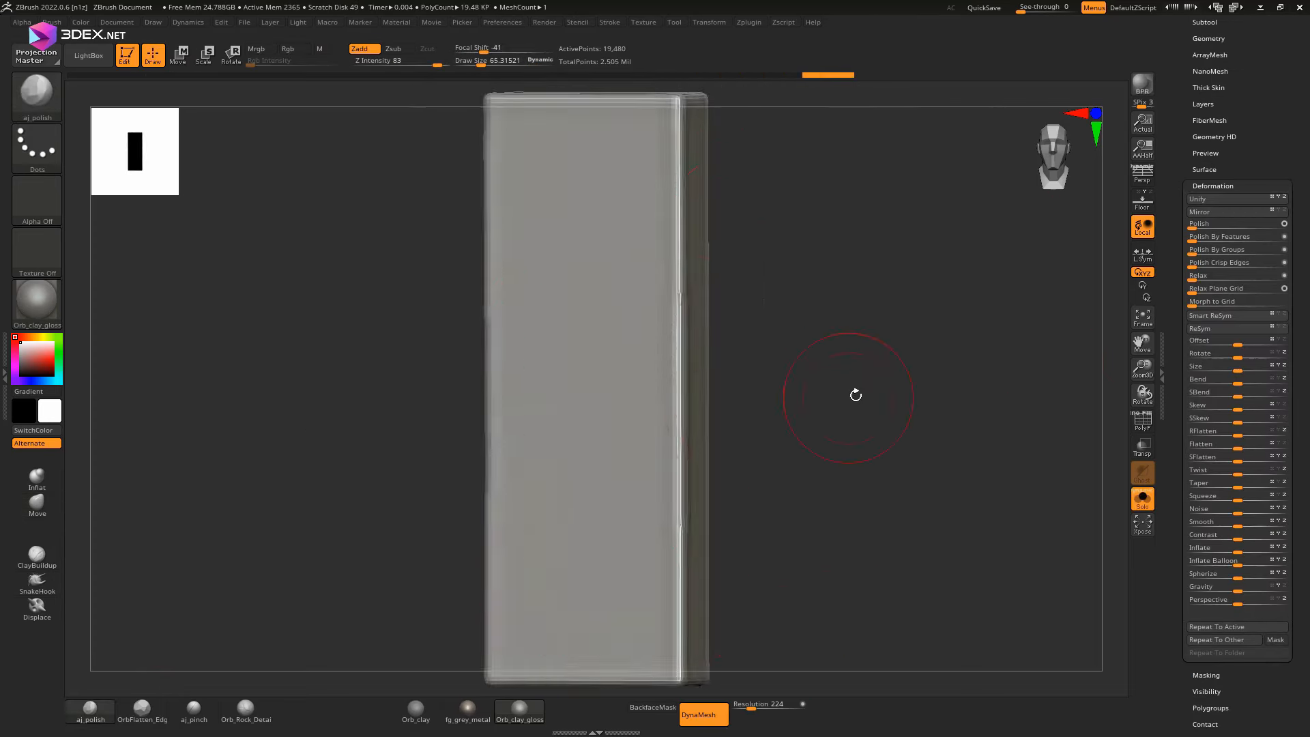
left_click_drag(853, 389, 871, 342)
mouse_move(1021, 552)
left_mouse_down()
mouse_move(948, 526)
mouse_move(989, 409)
left_mouse_up()
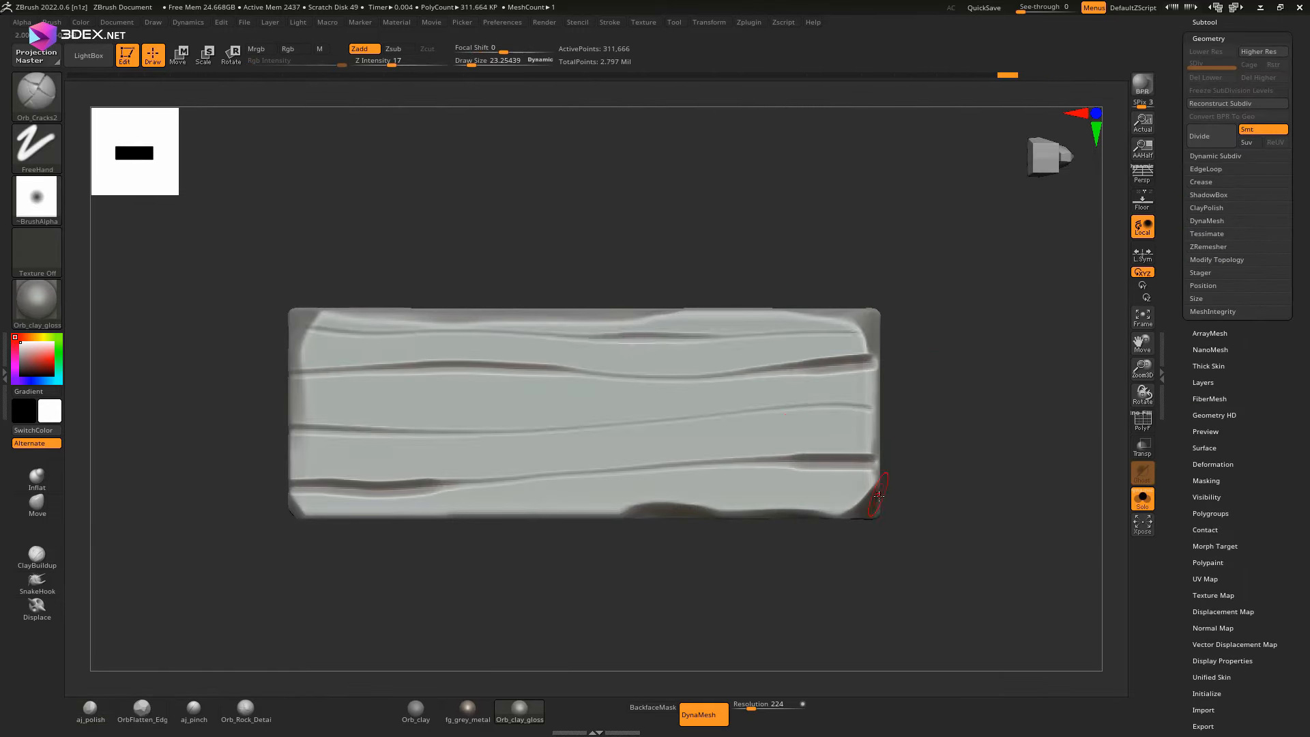
Step: Carve wavy wood-grain cracks along the plank with Orb_Cracks2 and load the Orb_Slash01 brush
left_click_drag(878, 493, 325, 378)
mouse_move(1011, 349)
left_mouse_down()
mouse_move(521, 433)
mouse_move(539, 450)
mouse_move(535, 474)
mouse_move(547, 458)
mouse_move(908, 389)
left_mouse_up()
key("comma")
double_click(789, 356)
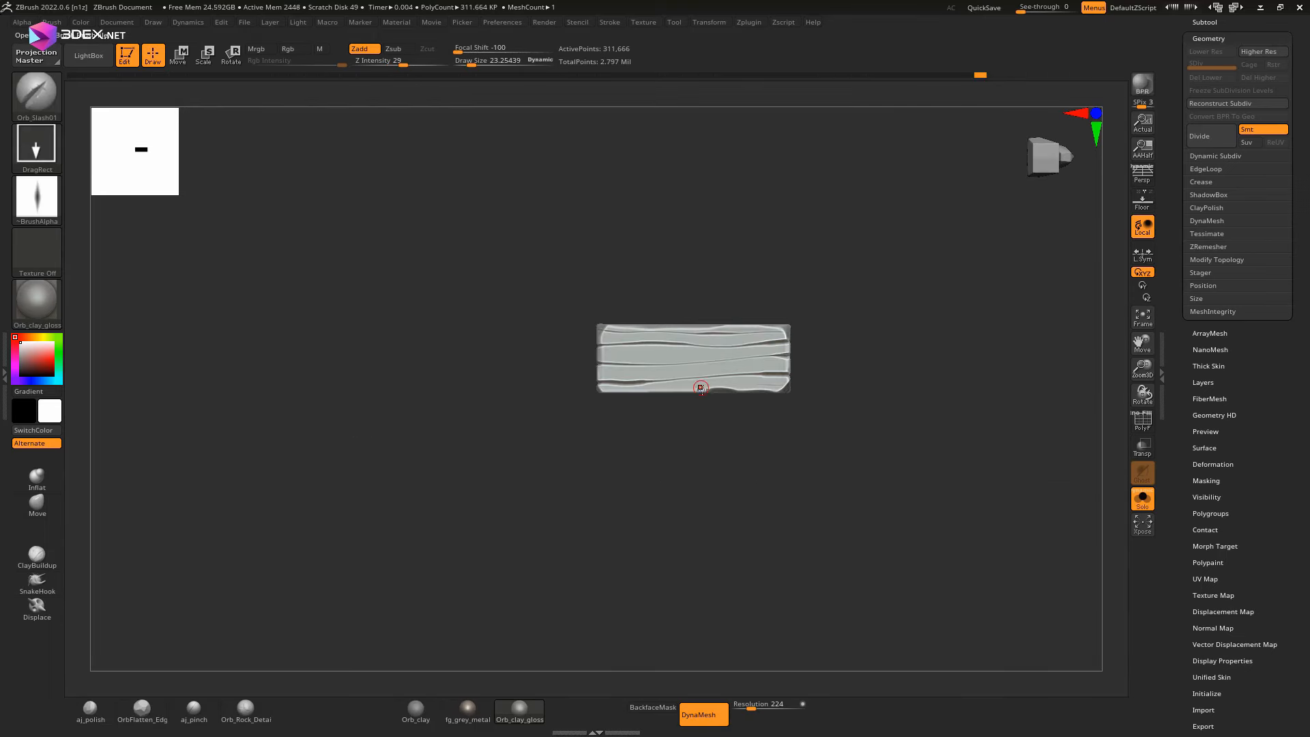
Step: Set the Displace brush's stroke to DragRect and load the FP_WoodStump brush
left_click(37, 149)
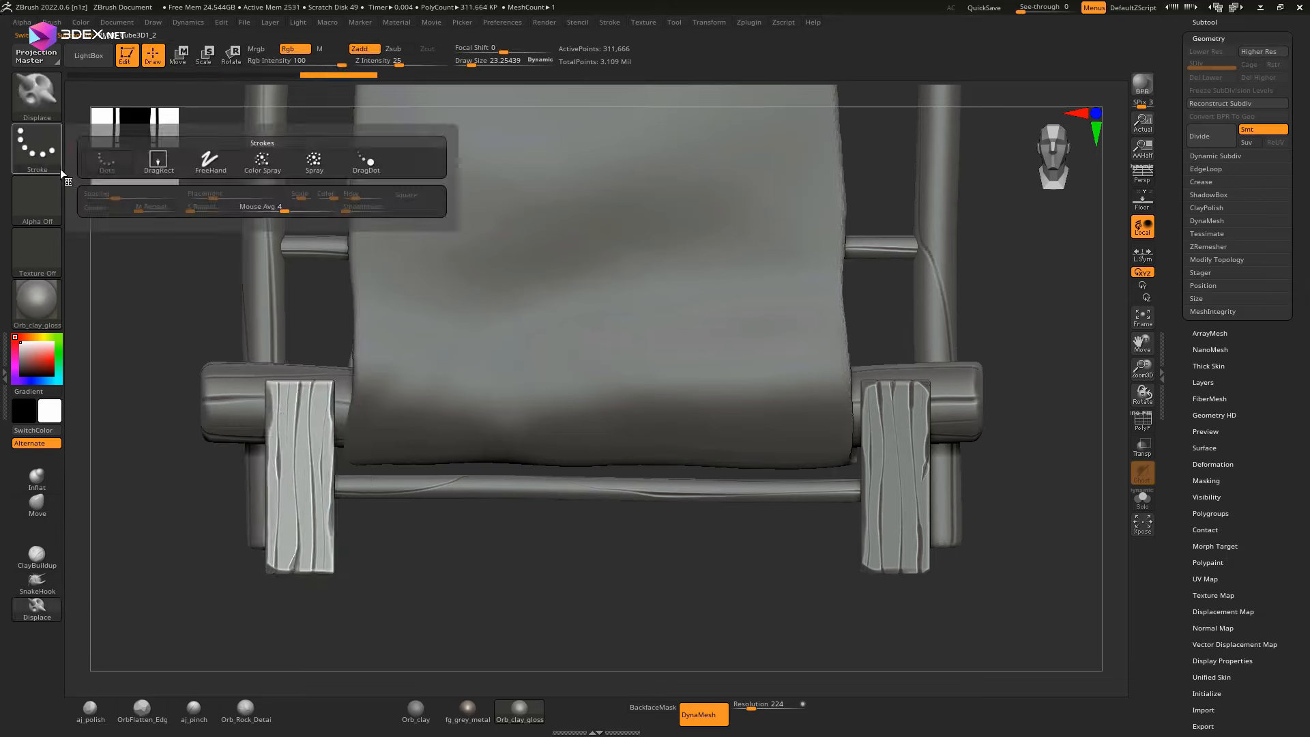
mouse_move(982, 413)
left_mouse_down()
mouse_move(1051, 430)
mouse_move(757, 432)
left_mouse_up()
key("comma")
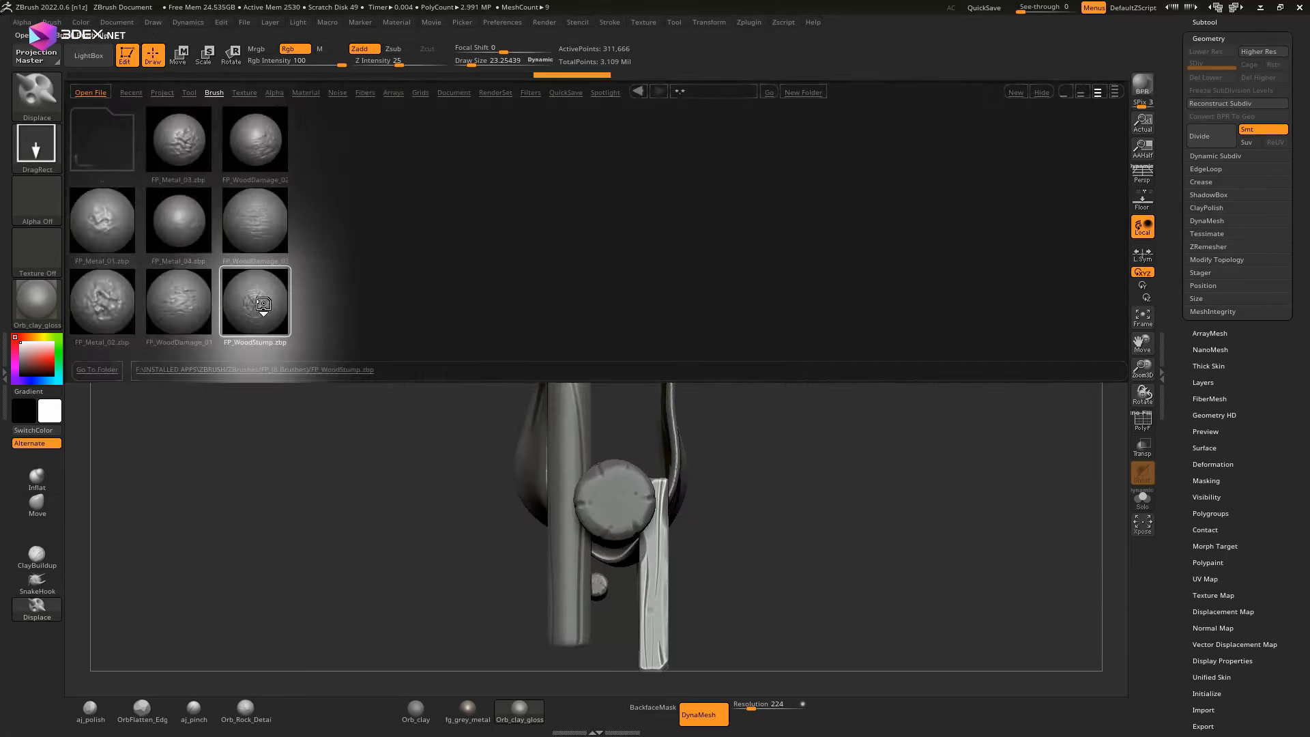
double_click(260, 307)
Step: Stamp the FP_WoodStump growth-ring pattern onto the cut ends of the lower and upper logs
left_click(620, 503, "alt")
left_click_drag(955, 410, 725, 406)
left_click_drag(887, 406, 887, 307, "alt")
left_click(730, 198, "alt")
left_click_drag(518, 259, 860, 245)
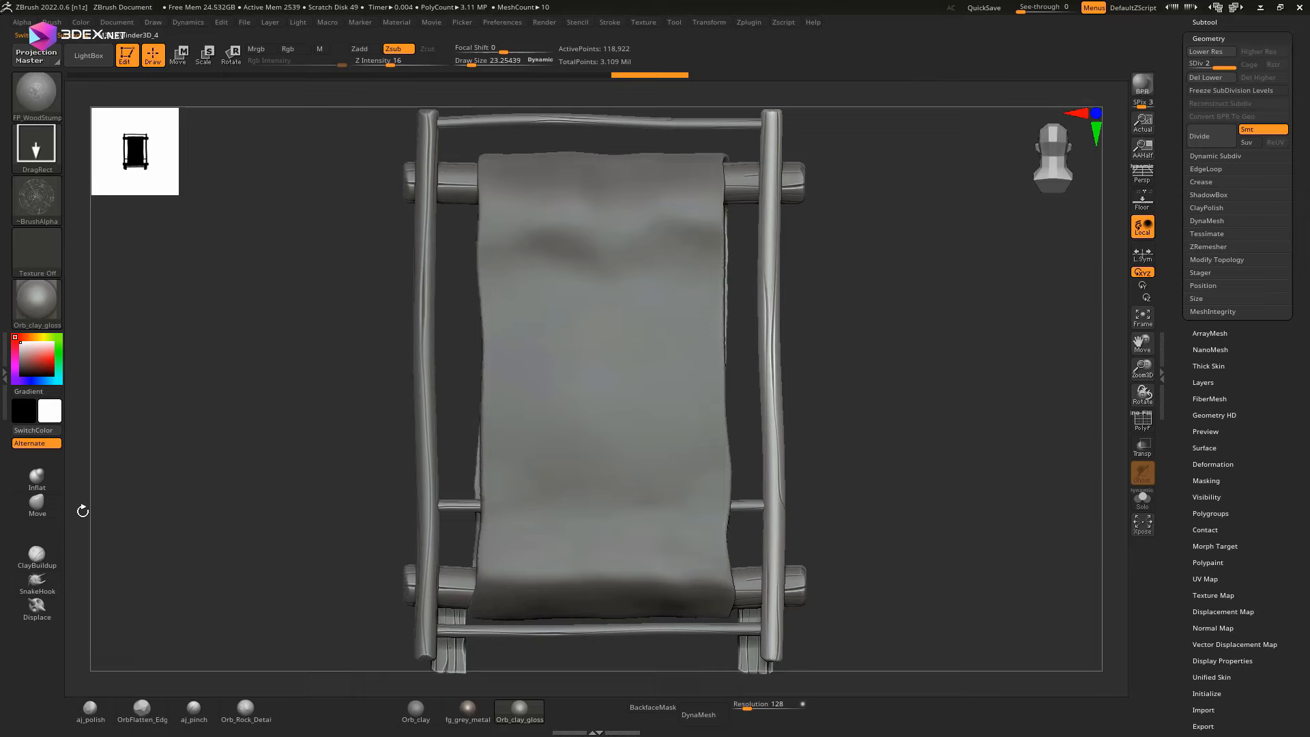
left_click_drag(764, 382, 978, 415)
right_click_drag(978, 415, 887, 477, "shift")
Step: Select an upright pole and stamp slash damage onto it with the Orb_Slash01 brush
left_click(866, 326, "alt")
mouse_move(1023, 453)
left_mouse_down("shift")
mouse_move(862, 453)
mouse_move(967, 236)
left_mouse_up("shift")
key("b")
left_click(696, 357)
left_click_drag(887, 204, 914, 361, "alt")
left_click_drag(620, 258, 642, 265)
Step: Stamp more Orb_Slash01 nicks onto the opposite upright pole and the thin crossbars
left_click(452, 327, "alt")
left_click_drag(321, 384, 324, 203, "shift")
left_click_drag(481, 383, 491, 401)
left_click_drag(911, 505, 905, 440, "alt")
left_click_drag(810, 425, 814, 425)
left_click_drag(907, 425, 478, 426, "shift")
left_click_drag(478, 426, 575, 479, "alt")
left_click(574, 479, "alt")
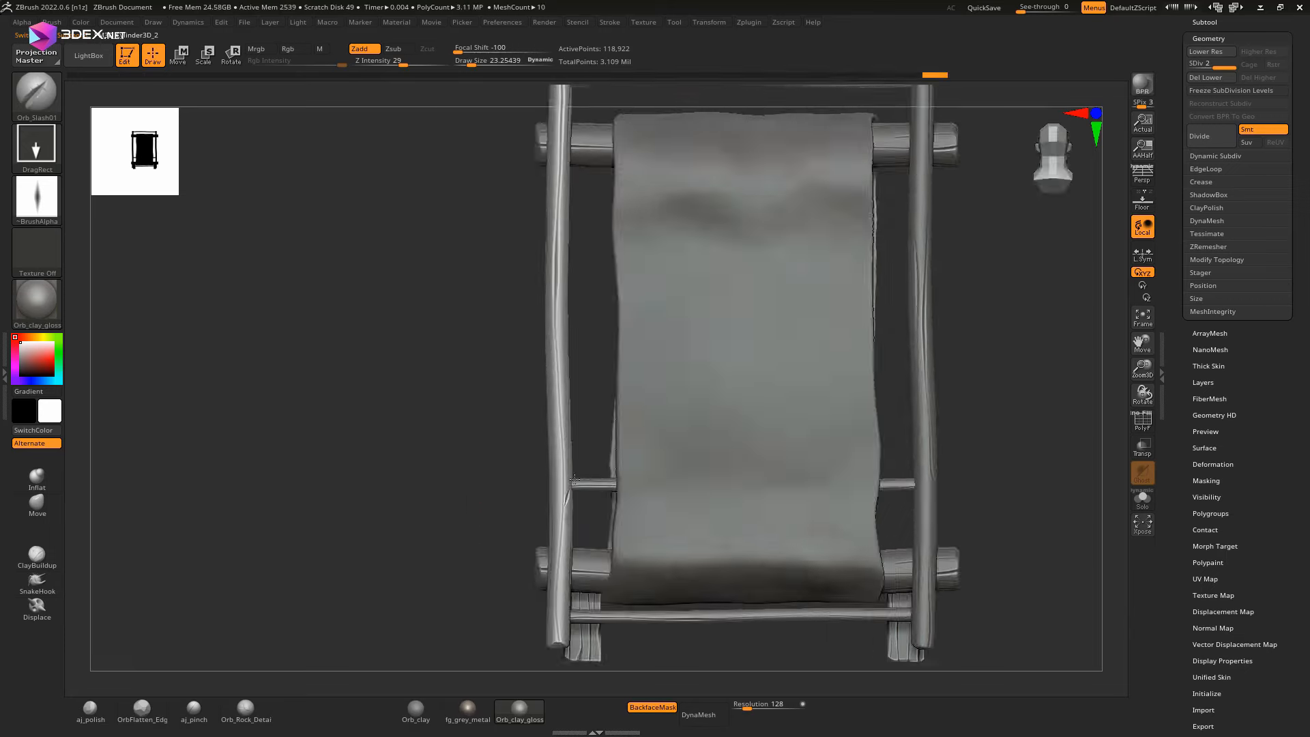
left_click_drag(986, 536, 1296, 203, "alt")
left_click_drag(1296, 203, 944, 304, "alt")
Step: Select the hanging cloth, remesh it with DynaMesh at resolution 408, and isolate it
left_click(736, 382, "alt")
left_click(753, 709)
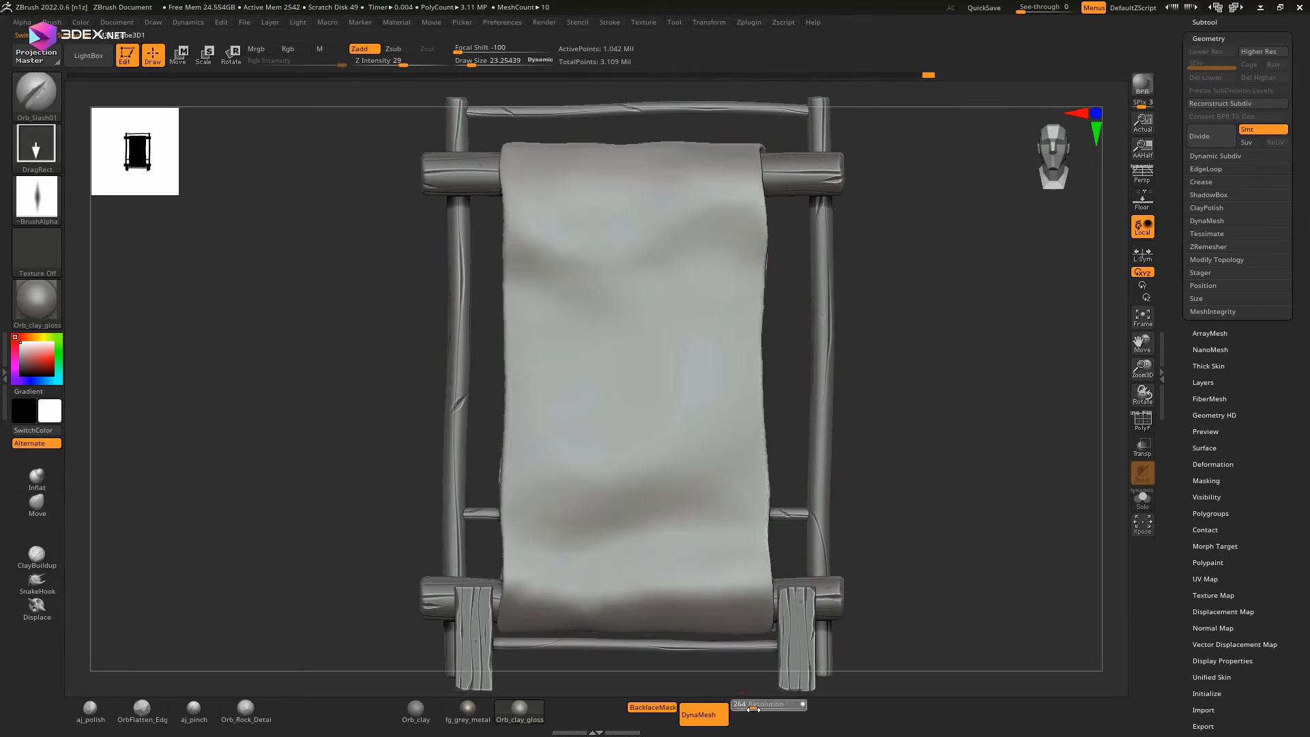
mouse_move(855, 431)
left_mouse_down()
mouse_move(771, 409)
mouse_move(955, 368)
mouse_move(907, 410)
left_mouse_up()
left_click(1142, 500)
Step: Carve a looped emblem and short vertical tears into the front of the cloth with Orb_Cracks2 at draw size about 59
key("b")
left_click(832, 382)
key("s")
left_click_drag(832, 374, 799, 398)
mouse_move(585, 310)
left_mouse_down()
mouse_move(649, 368)
mouse_move(590, 379)
left_mouse_up()
left_click_drag(631, 546, 630, 600)
left_click_drag(560, 503, 558, 600)
left_click_drag(854, 356, 847, 431, "alt")
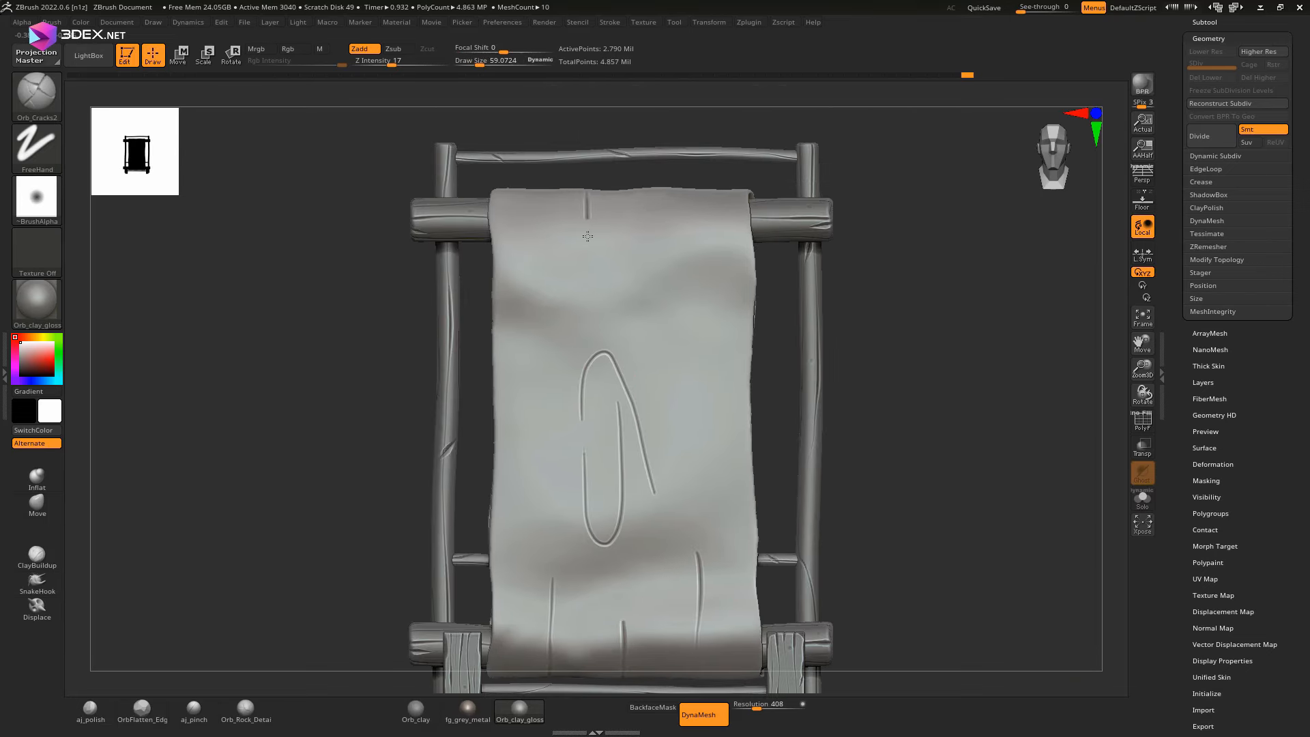
left_click_drag(649, 305, 650, 251)
Step: Isolate the cloth and sculpt small irregular worn patches scattered around the emblem
left_click_drag(856, 355, 989, 432)
left_click(1141, 500)
mouse_move(886, 382)
left_mouse_down()
mouse_move(663, 339)
mouse_move(746, 280)
mouse_move(806, 371)
mouse_move(1021, 424)
mouse_move(567, 394)
left_mouse_up()
left_click_drag(838, 316, 903, 295)
key("b")
key("l")
key("y")
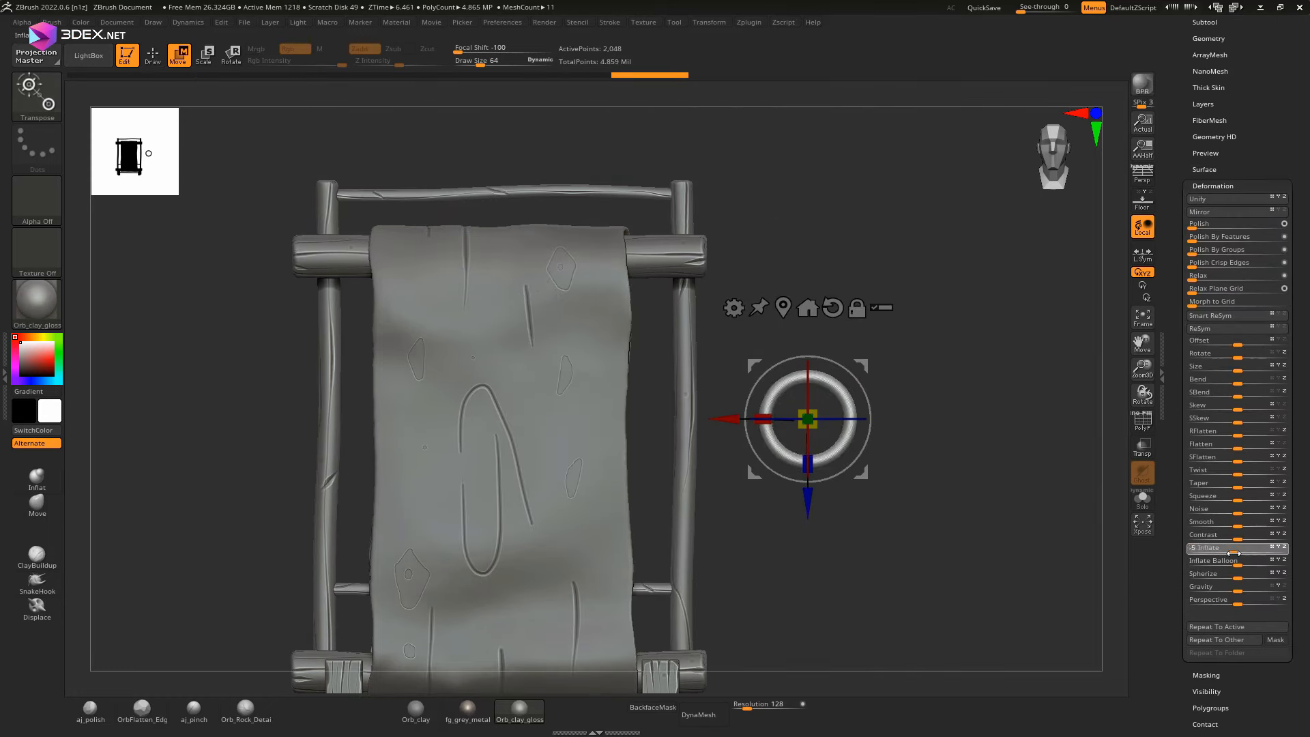
Step: Isolate the ring and carve diagonal grooves around it with DamStandard to form a twisted rope
left_click(1143, 496)
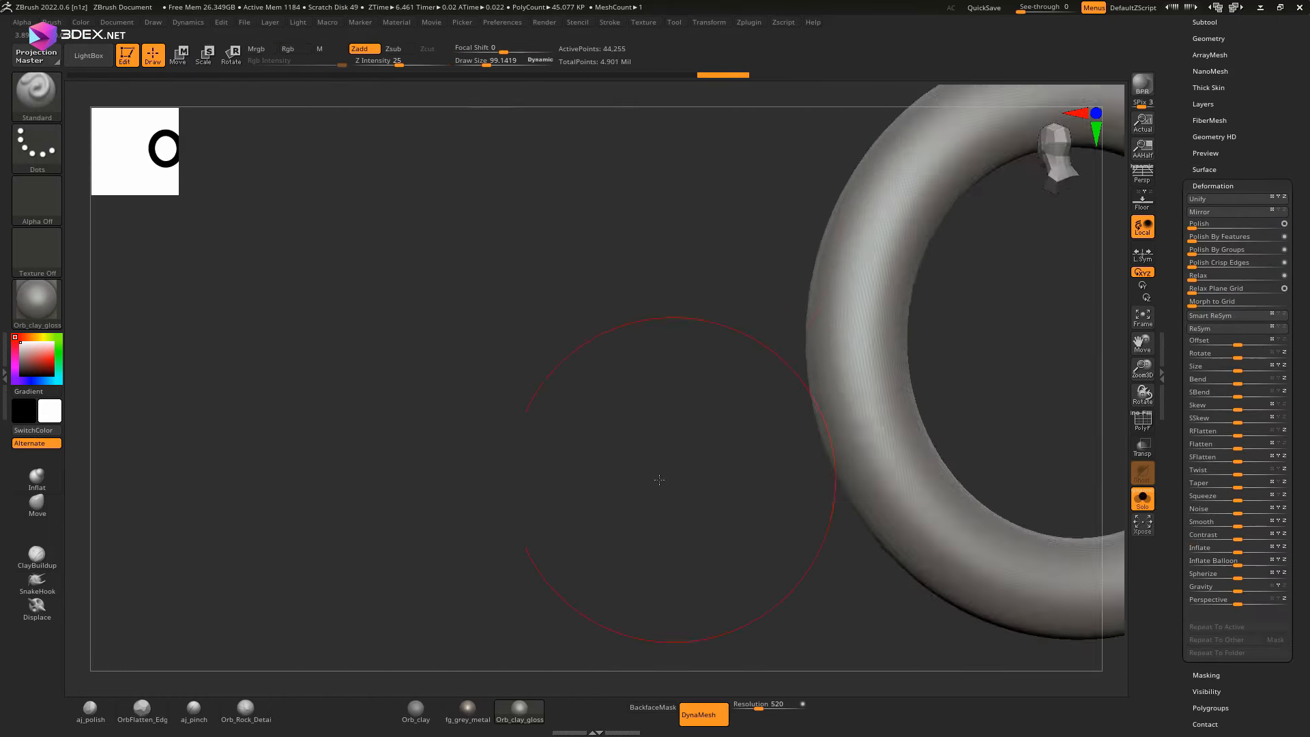
key("s")
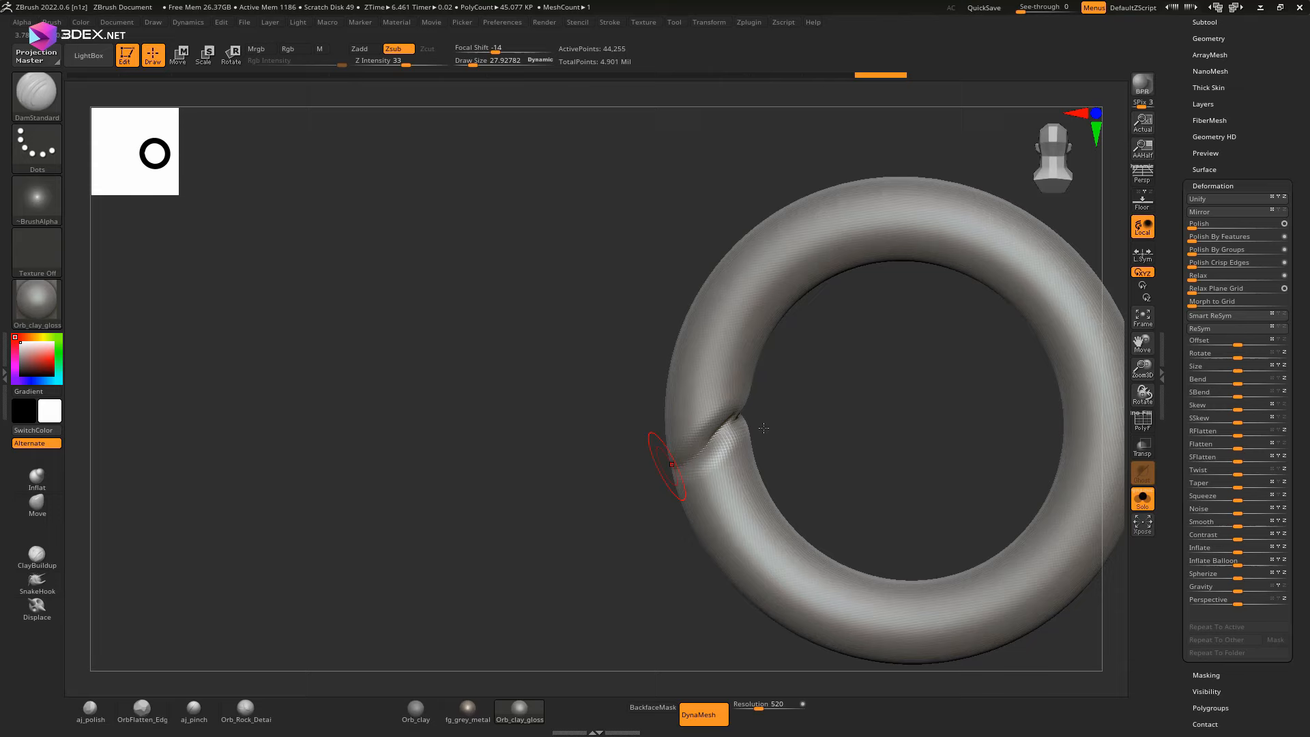
mouse_move(658, 459)
left_mouse_down()
mouse_move(605, 614)
mouse_move(628, 468)
mouse_move(603, 536)
mouse_move(682, 477)
mouse_move(754, 451)
mouse_move(580, 551)
mouse_move(766, 418)
mouse_move(745, 370)
mouse_move(821, 406)
mouse_move(641, 403)
mouse_move(719, 477)
mouse_move(595, 473)
mouse_move(797, 387)
mouse_move(596, 453)
mouse_move(657, 339)
mouse_move(873, 356)
mouse_move(818, 307)
mouse_move(731, 419)
mouse_move(765, 632)
left_mouse_up()
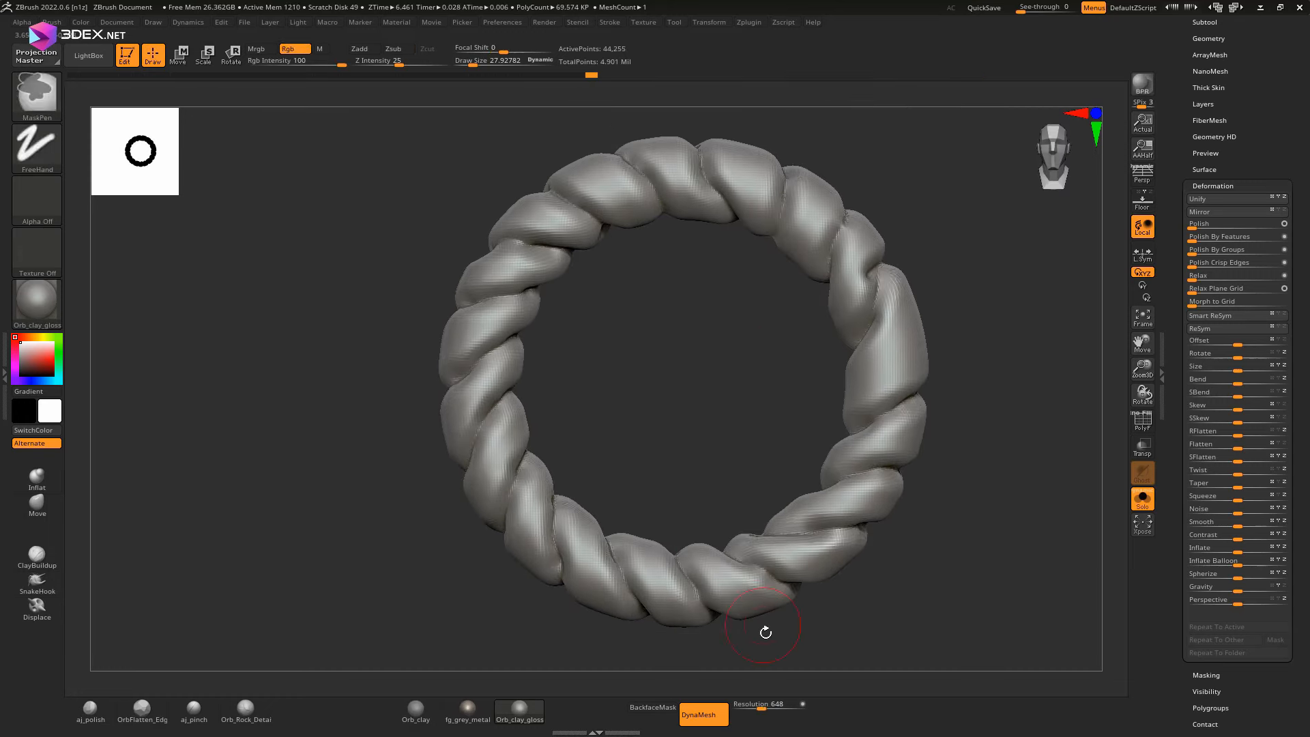
Step: Show the whole banner again, duplicate the rope ring, and position the loops around the frame's log joints
left_click(1138, 503)
key("w")
left_click_drag(955, 293, 926, 459, "alt")
key("ctrl+shift+d")
left_click_drag(813, 503, 666, 336)
left_click_drag(783, 316, 783, 409, "alt")
left_click_drag(880, 341, 788, 343)
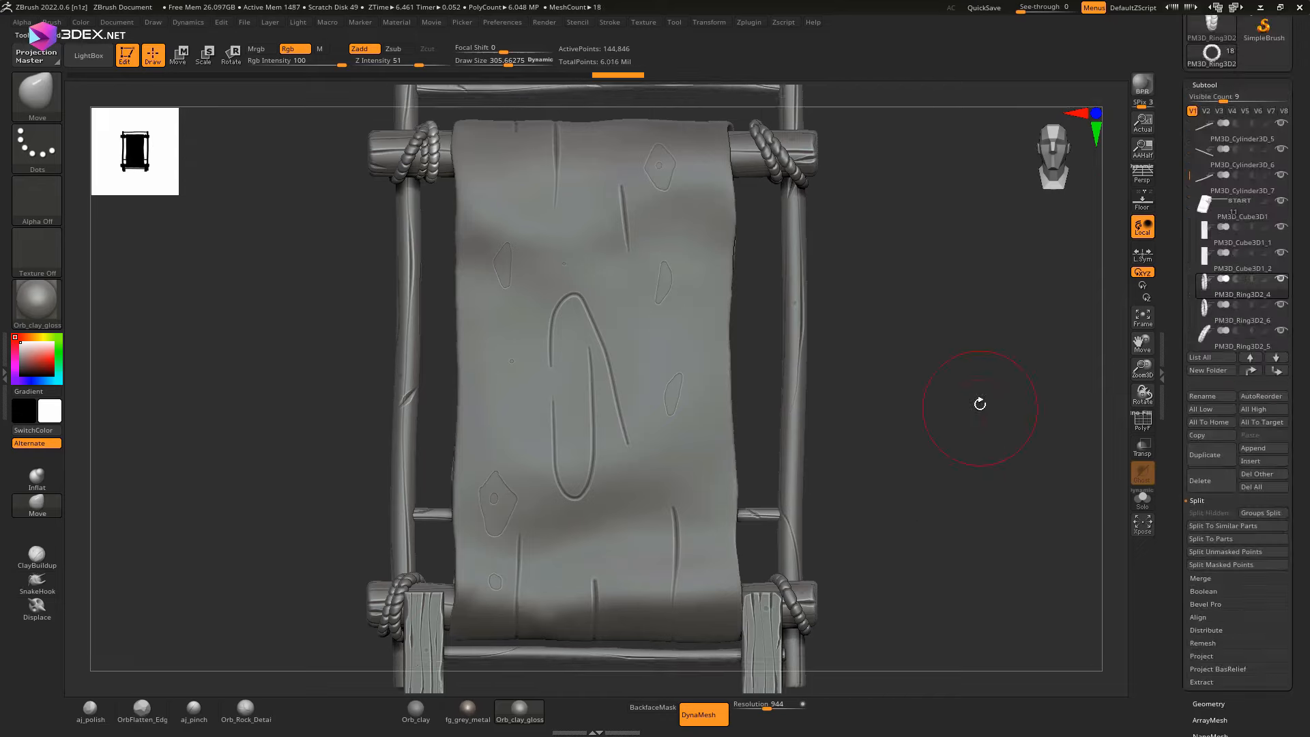
Step: Batch-rename all subtools with the base name banner and append the suffix _high
type("b")
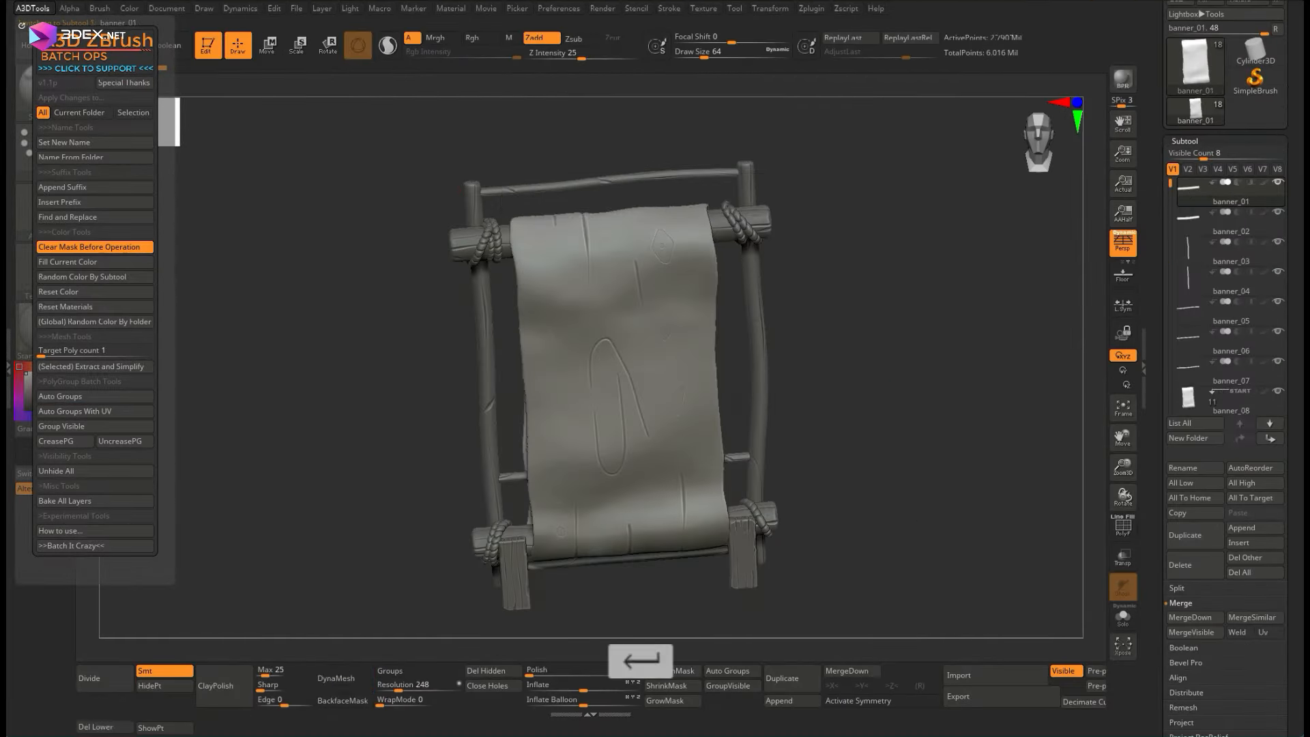
left_click(810, 8)
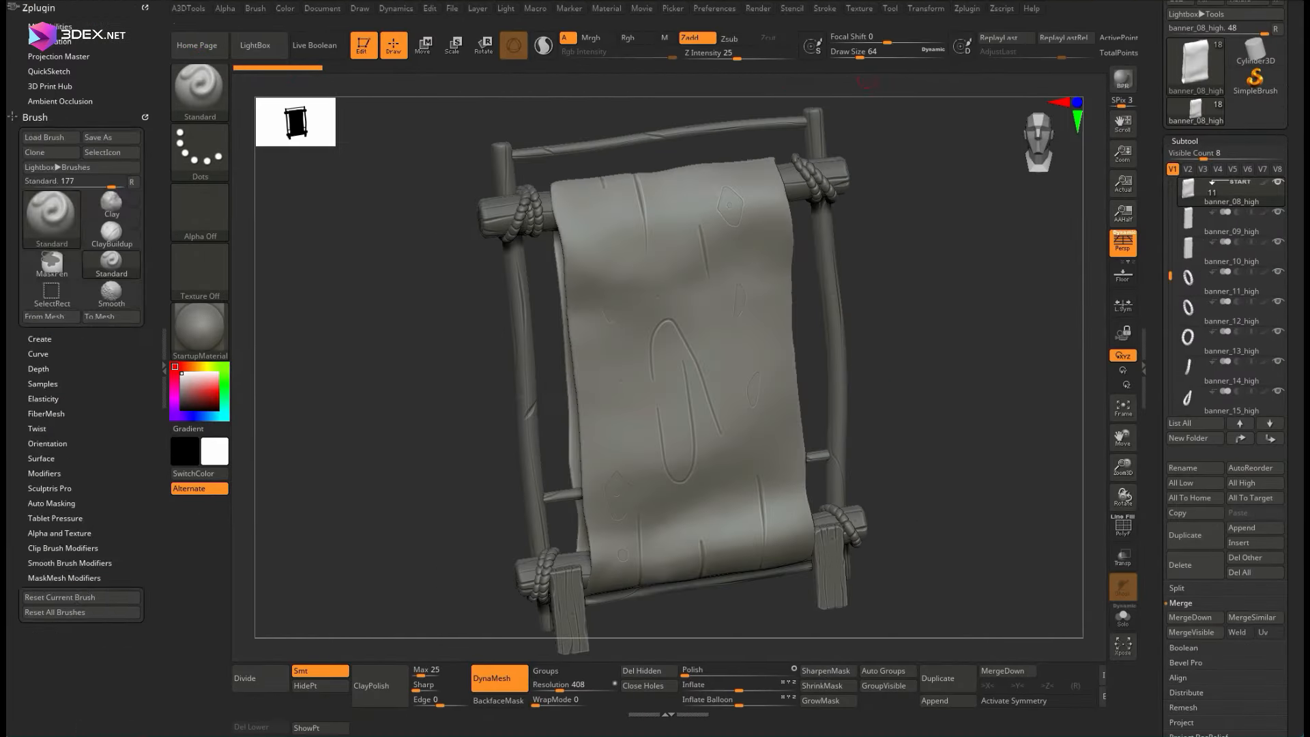
left_click(188, 8)
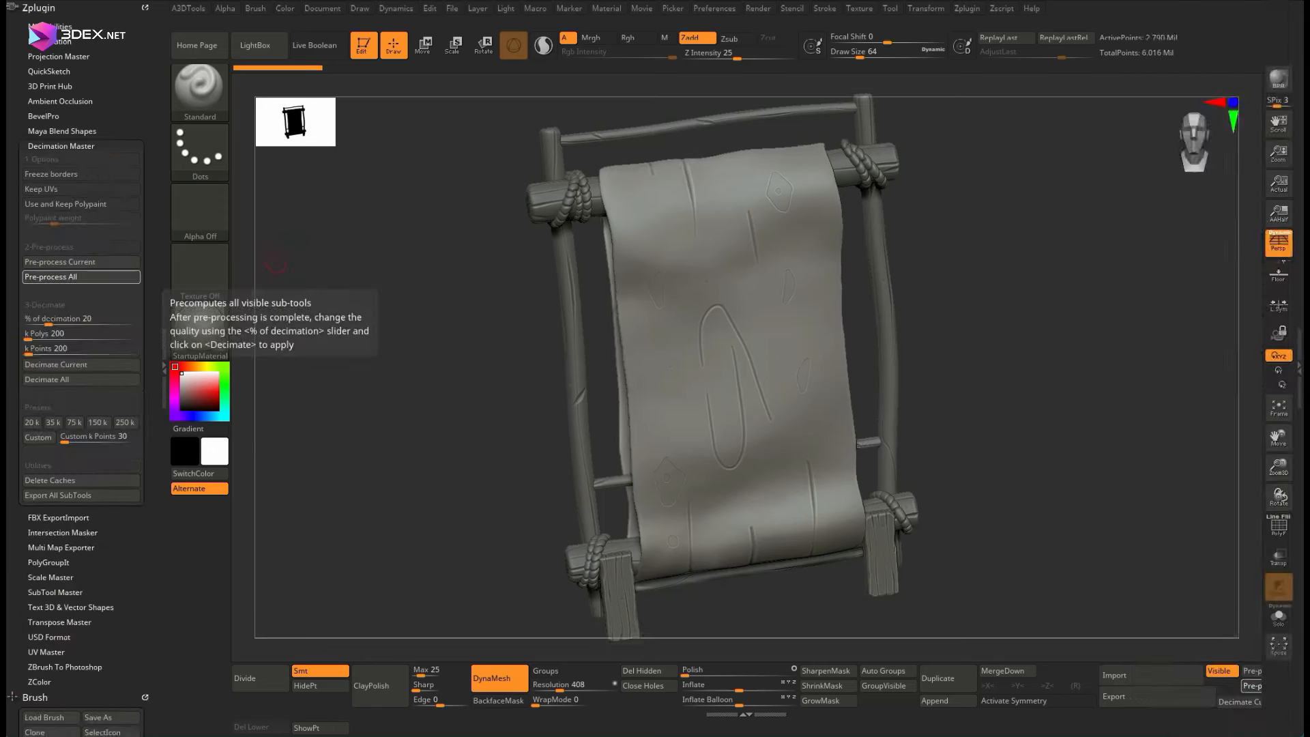
Step: Decimate the wooden support plank to 0.2 k polys with Decimation Master
type("0.2")
key("Return")
key("shift+f")
key("shift+f")
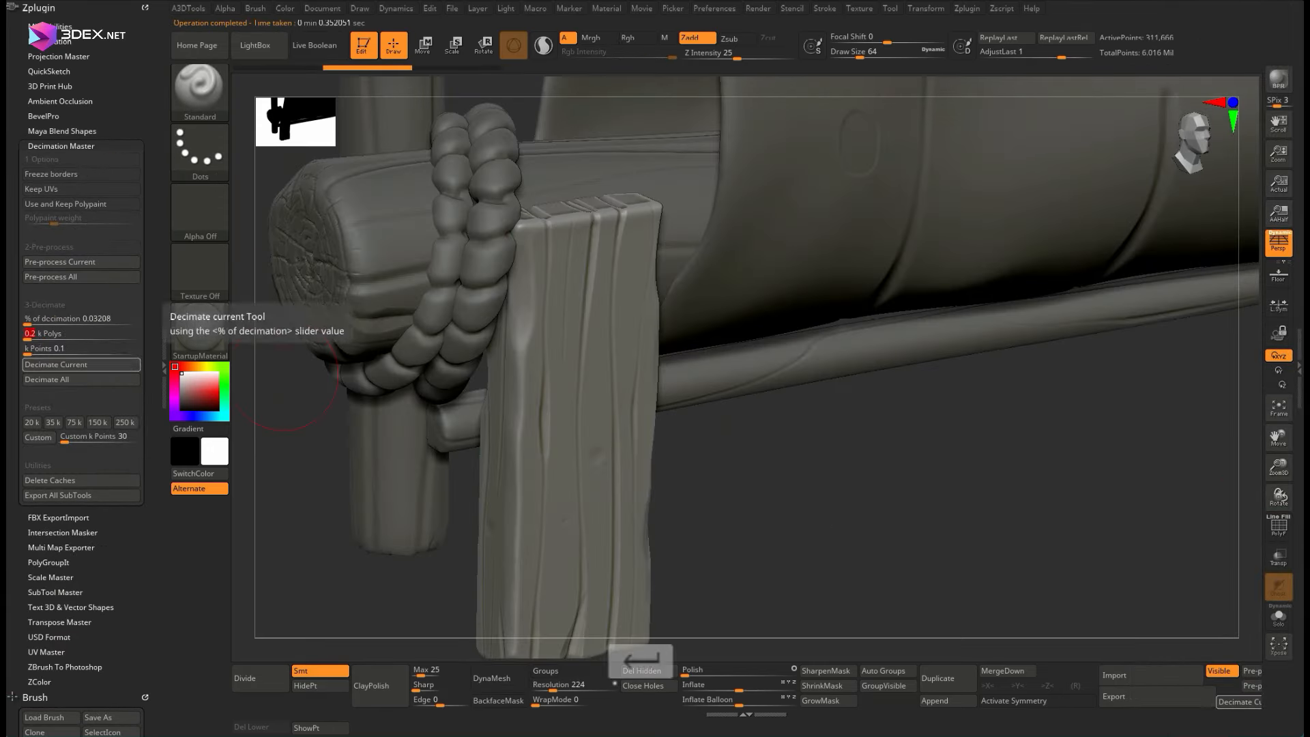
left_click(81, 364)
Step: Select the rope loop on the lower log and decimate it to 1 k points
right_click_drag(1254, 556, 623, 345, "alt")
left_click(623, 345, "alt")
left_click(47, 348)
type("1")
key("Return")
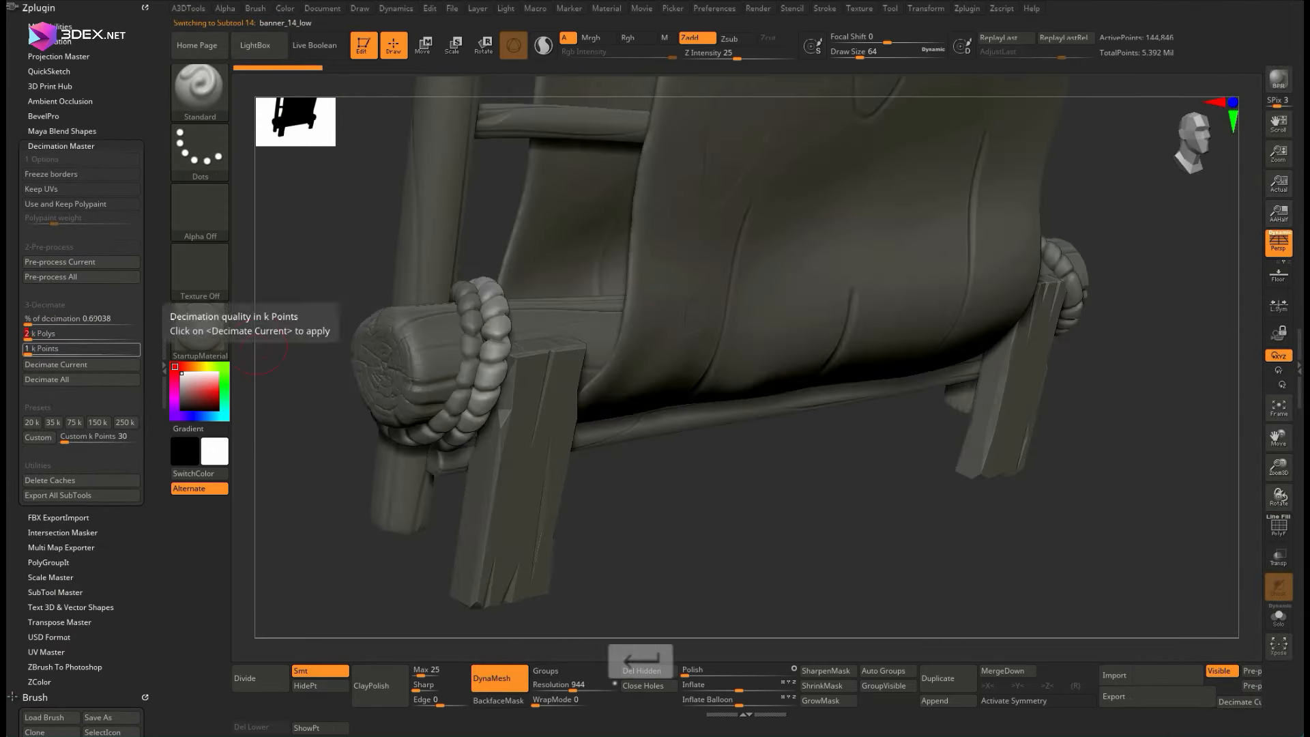
left_click(56, 364)
Step: Select the rope loop on the upper log and decimate it to 1 k points
right_click_drag(819, 380, 673, 351, "alt")
left_click(672, 350, "alt")
right_click_drag(887, 380, 613, 380)
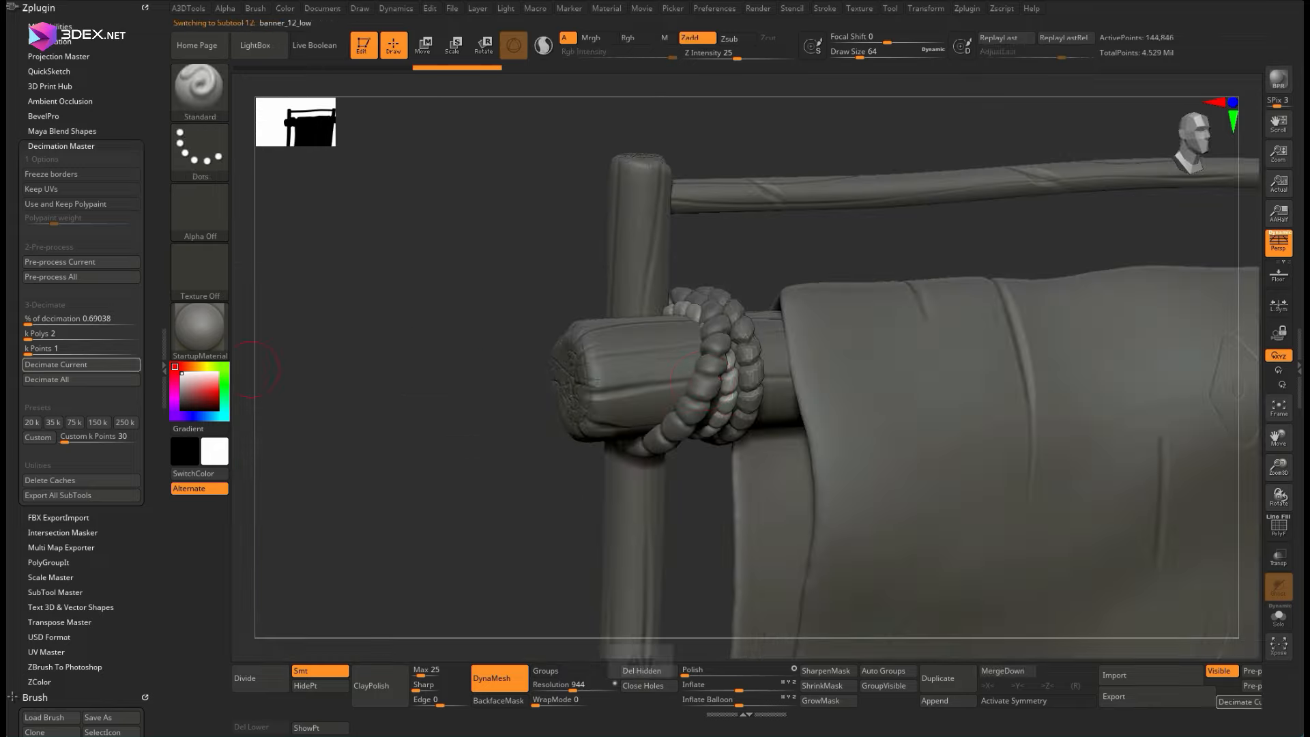
left_click(56, 364)
Step: Isolate the upright frame pole, set the target to 0.2 k polys, try decimating it, and undo that decimation
left_click(661, 503, "alt")
right_click_drag(818, 380, 637, 257)
left_click(1278, 617)
left_click(42, 332)
type("0.2")
key("Return")
left_click(56, 364)
key("ctrl+z")
Step: Select and isolate the next wooden frame part, decimate it at 0.2 k polys, and show the whole banner again
left_click(1278, 617)
left_click(643, 410, "alt")
left_click(1278, 617)
left_click(56, 365)
left_click(1278, 617)
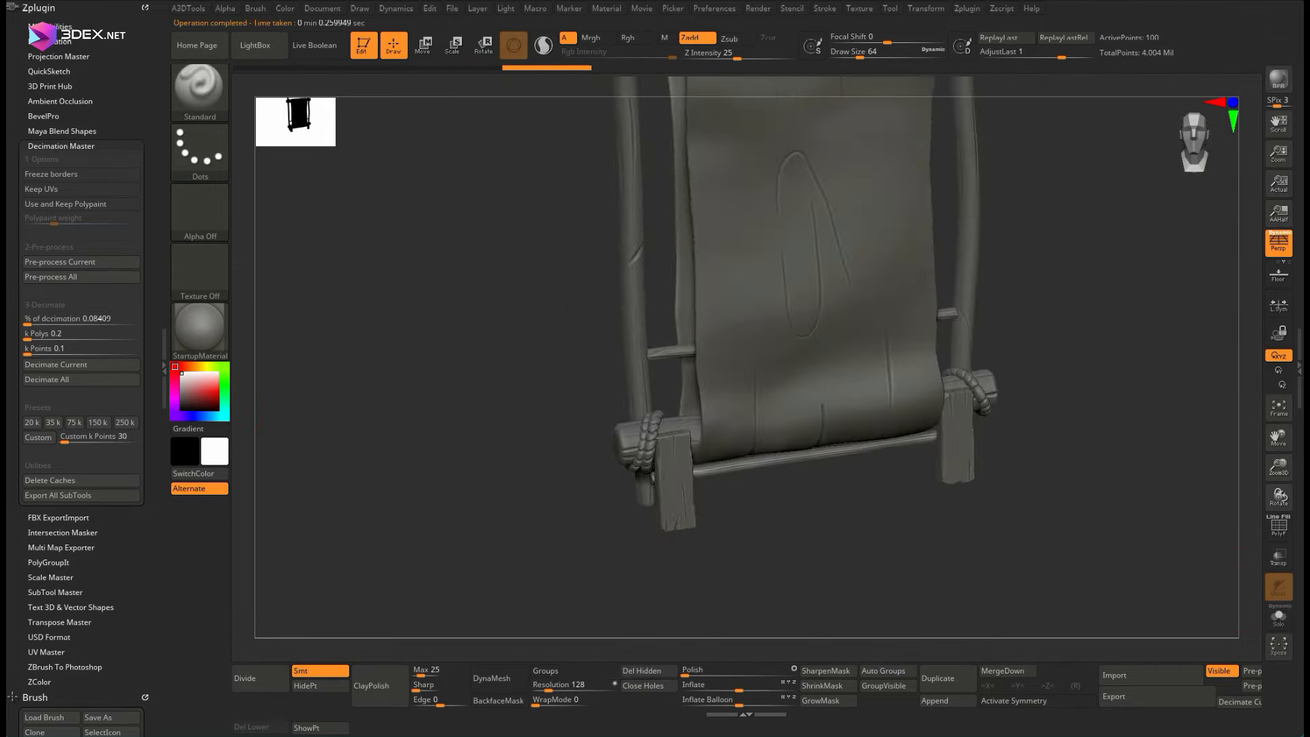
Step: Isolate the upright pole beside the banner cloth and decimate it to 0.2 k polys
left_click(637, 257, "alt")
left_click(1278, 617)
right_click_drag(614, 409, 600, 451, "ctrl")
left_click(55, 365)
left_click(1278, 616)
right_click_drag(887, 410, 600, 409)
left_click(56, 365)
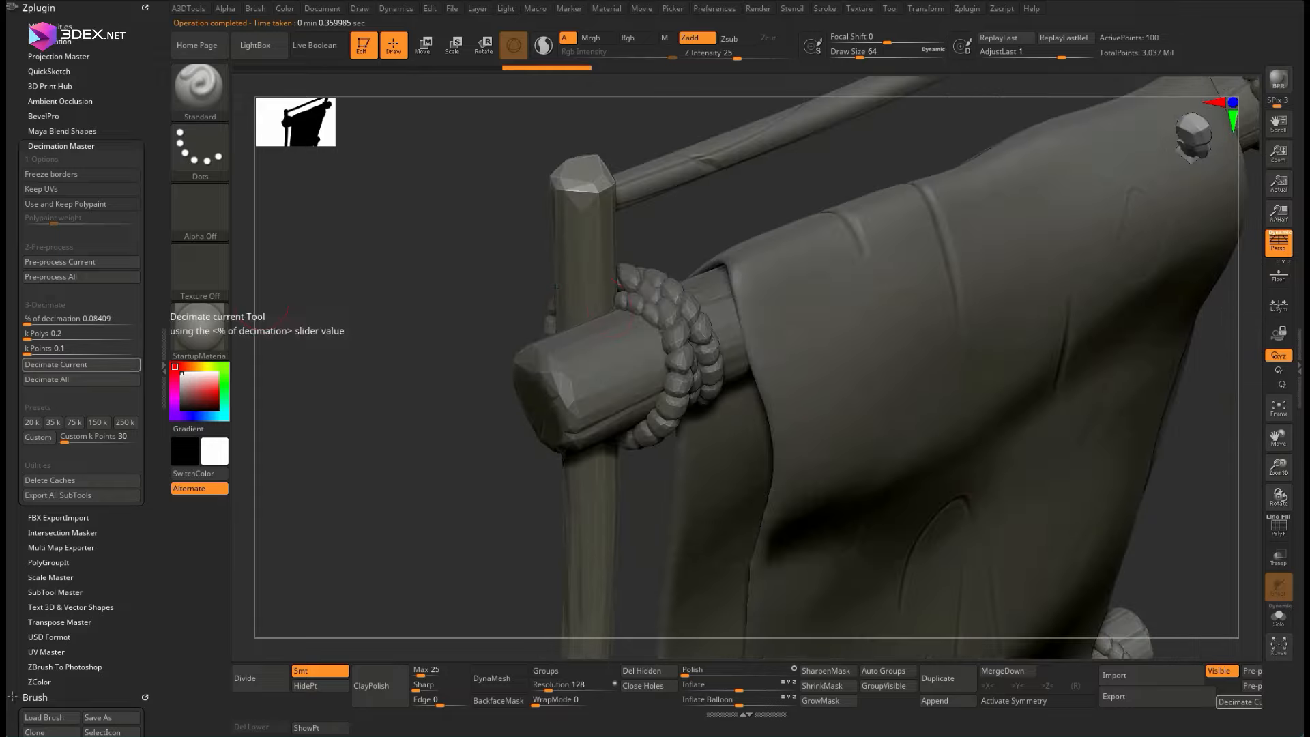
Step: Raise the target to 0.3 k polys and decimate the selected frame part with it
left_click(42, 333)
type("0.3")
key("Return")
left_click(56, 364)
Step: Select the thin crossbar above the cloth and decimate it to 0.2 k polys
right_click_drag(478, 341, 410, 259)
left_click(643, 132, "alt")
left_click(42, 333)
type("0.2")
left_click(56, 365)
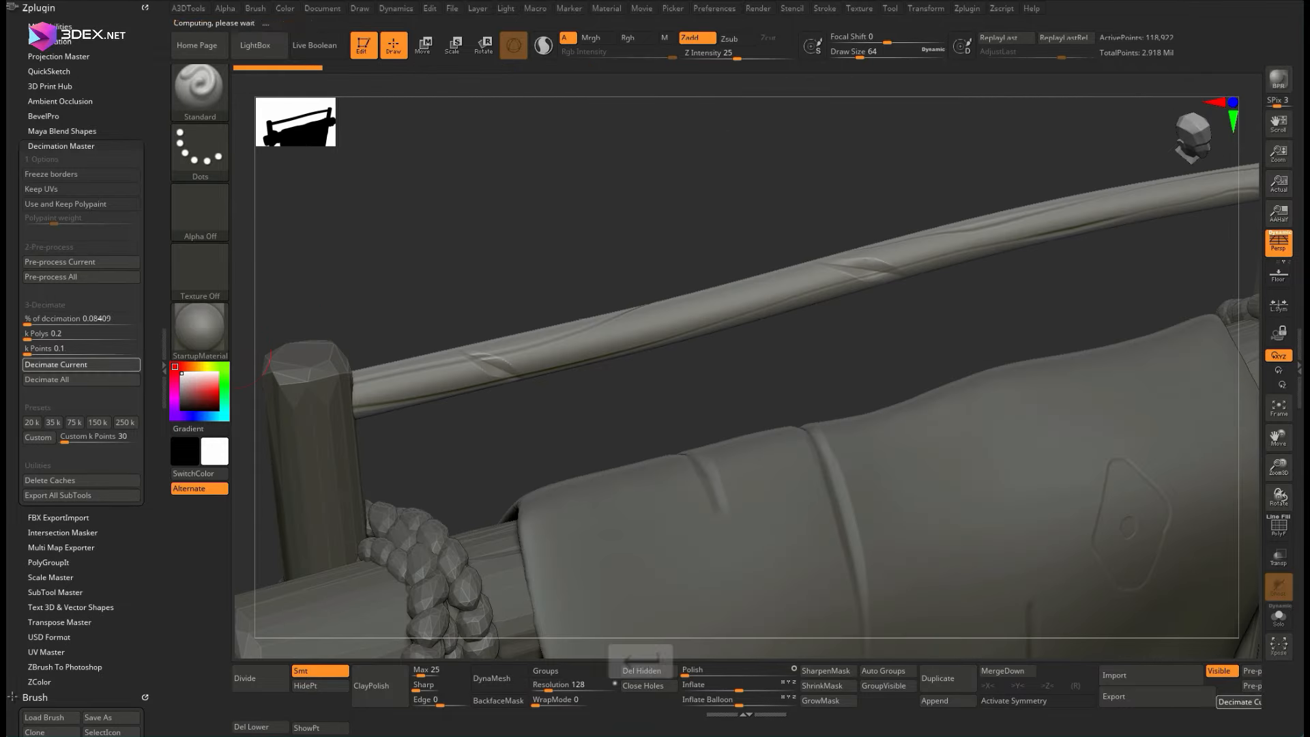
Step: Select the cloth banner and decimate it to 2 k polys
right_click_drag(342, 205, 410, 409, "ctrl")
left_click(624, 430, "alt")
right_click_drag(624, 430, 672, 313)
left_click(673, 313, "alt")
left_click(42, 333)
type("2")
left_click(55, 364)
right_click_drag(477, 341, 662, 382, "ctrl")
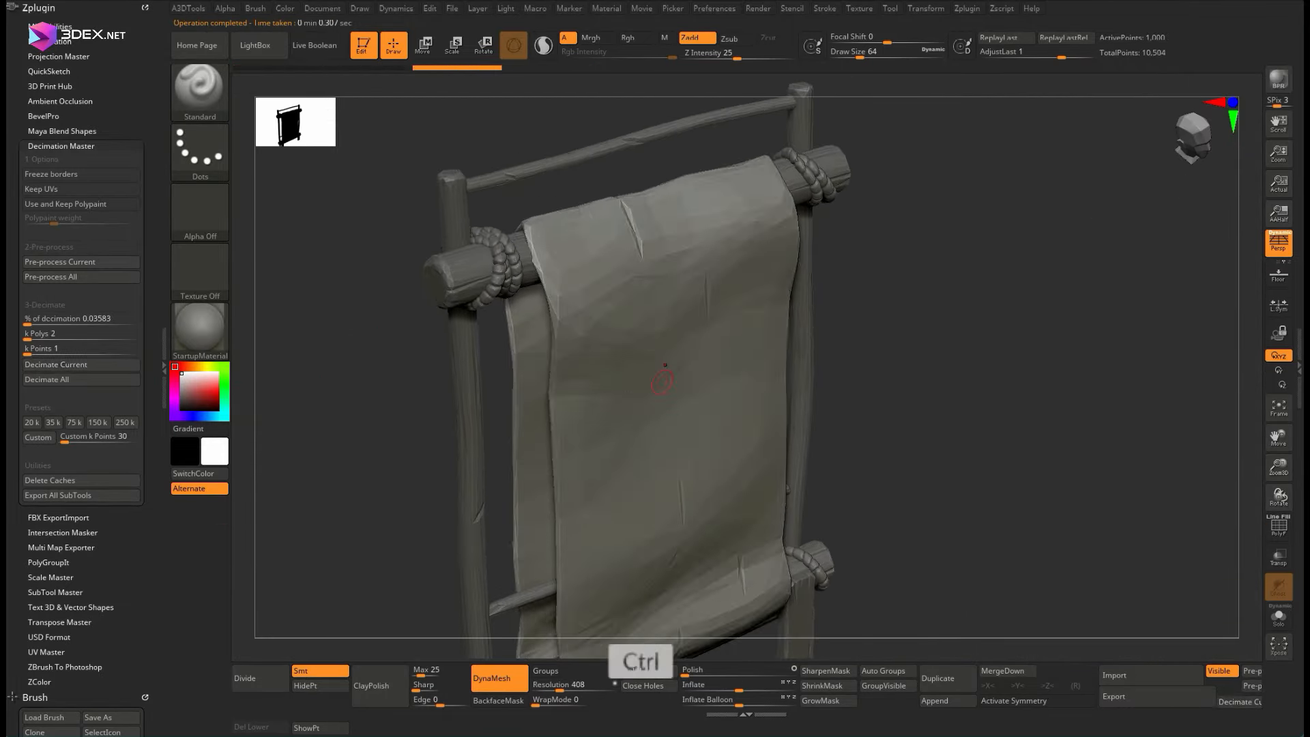
Step: Export the low-poly parts as FBX, switch to Maya with them imported, and select the cloth mesh
left_click(58, 517)
left_click(81, 253)
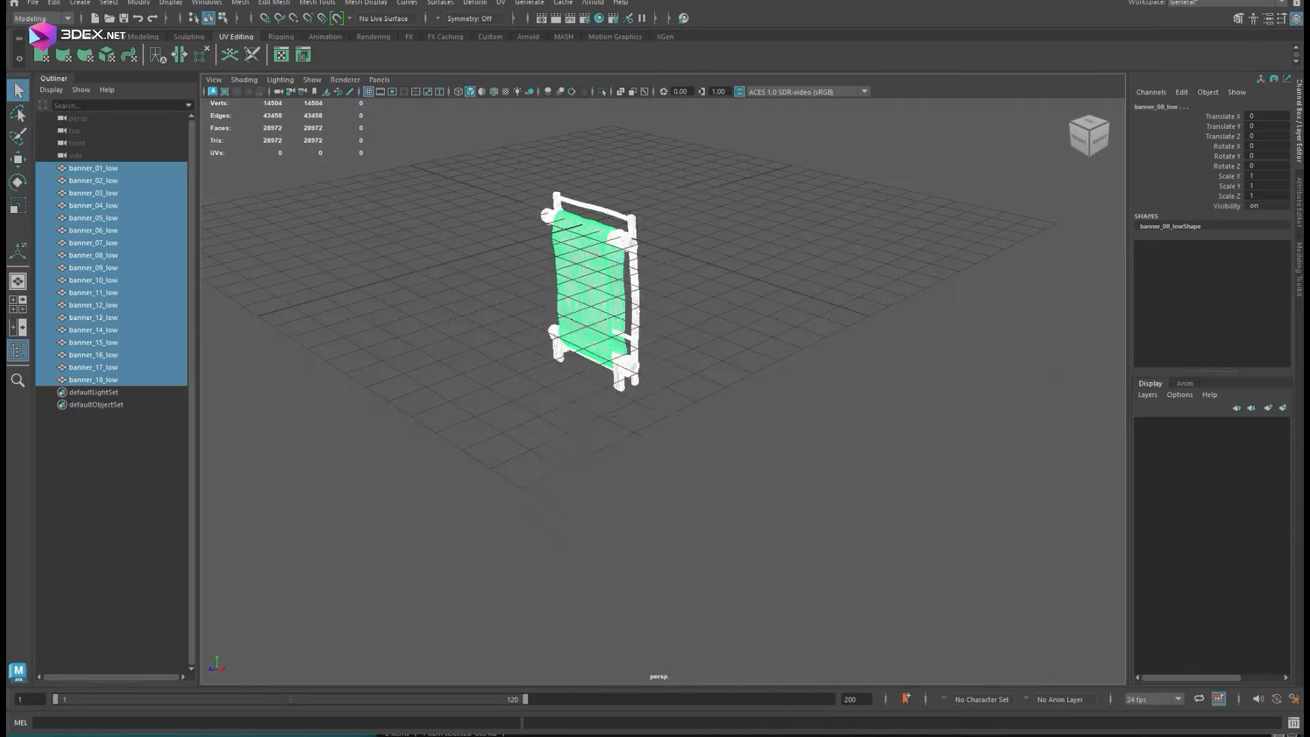
left_click(655, 382)
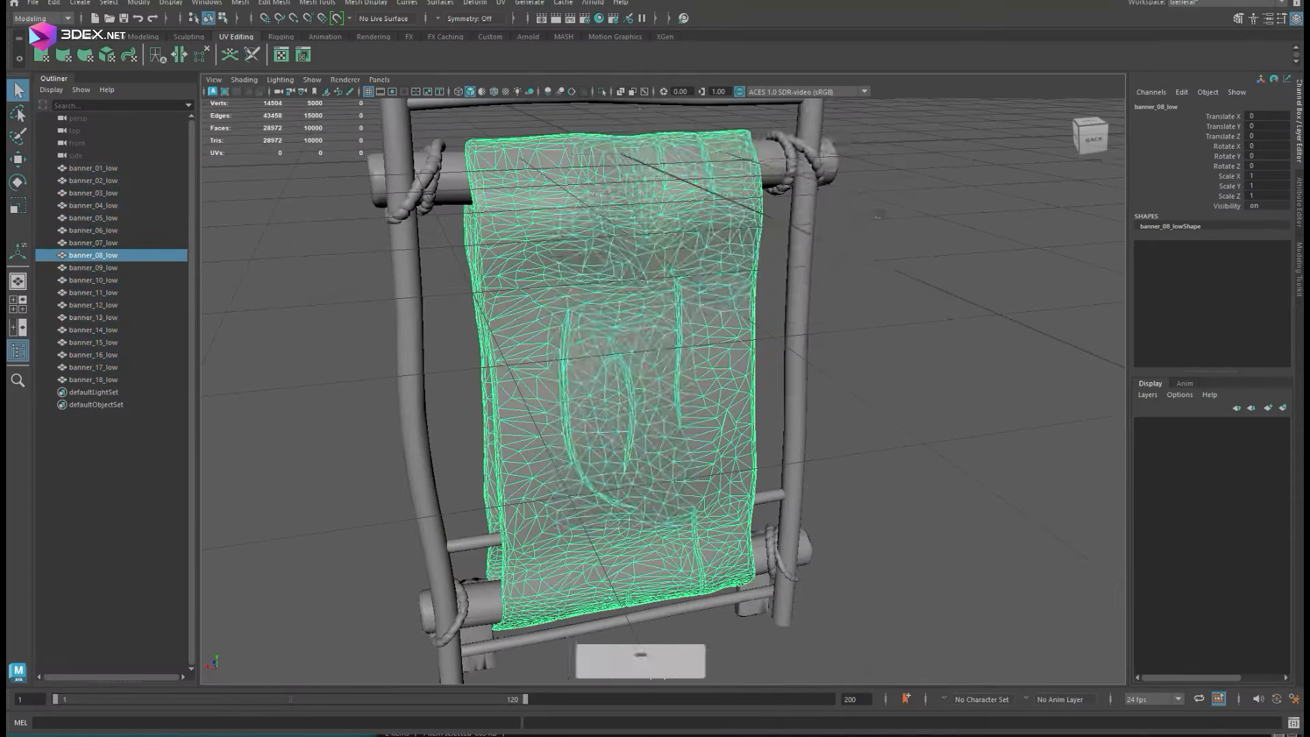
Step: Retopologize the cloth mesh with a target face count of 400 and inspect it in isolation
left_click(597, 349)
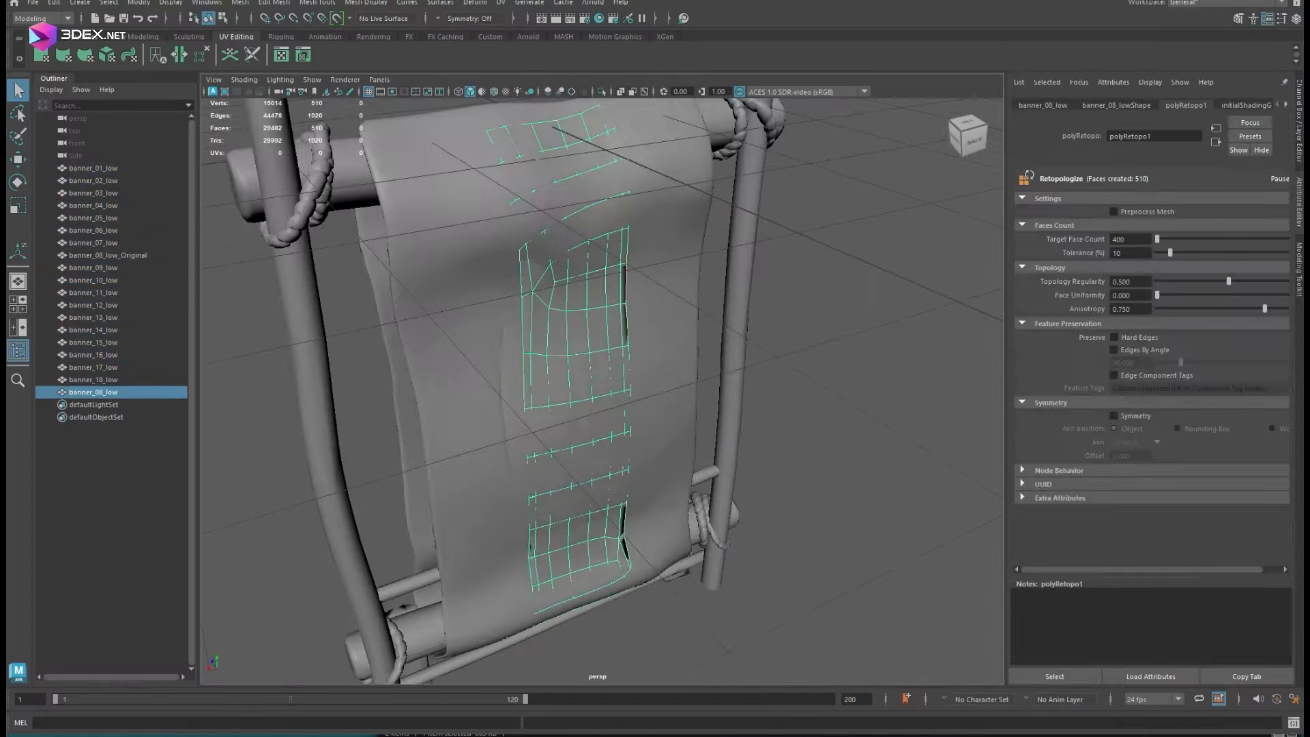
key("ctrl+1")
left_click_drag(614, 368, 682, 368, "alt")
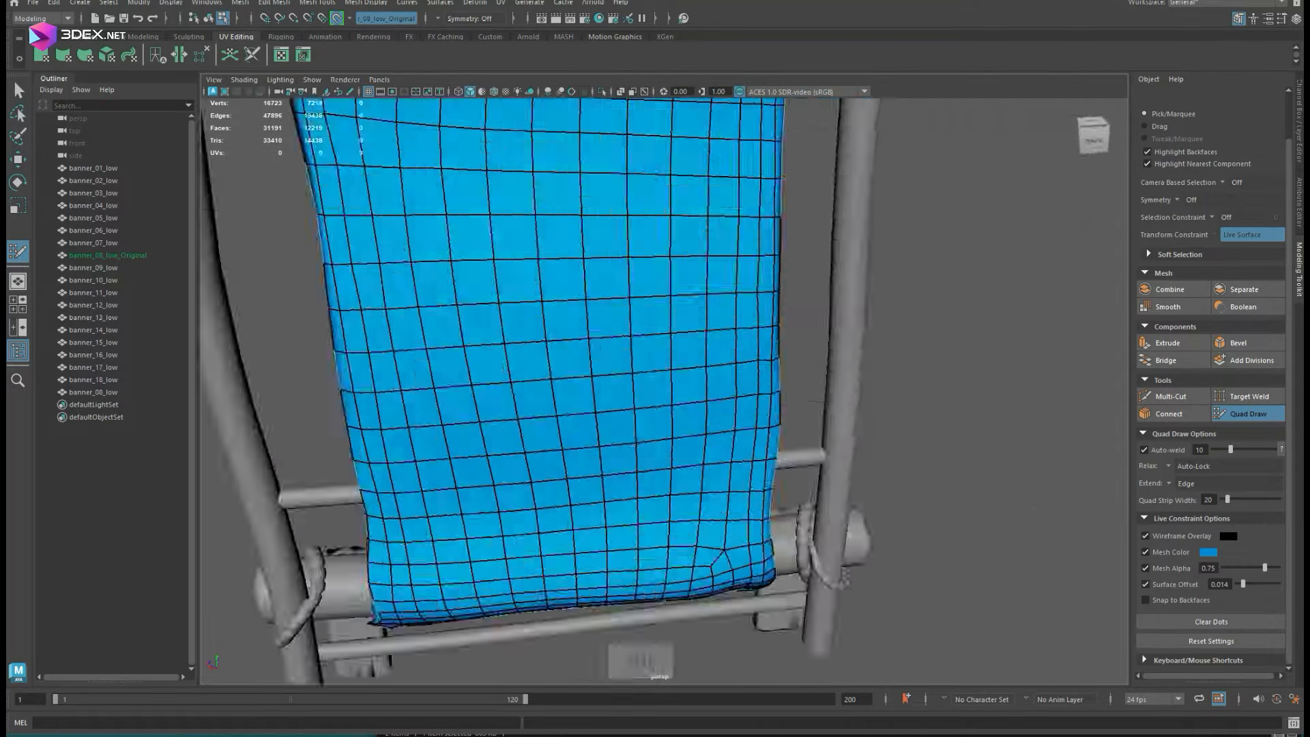
Step: Leave Quad Draw, delete the original cloth mesh, and remove redundant edge loops from the retopologized cloth
key("q")
key("BackSpace")
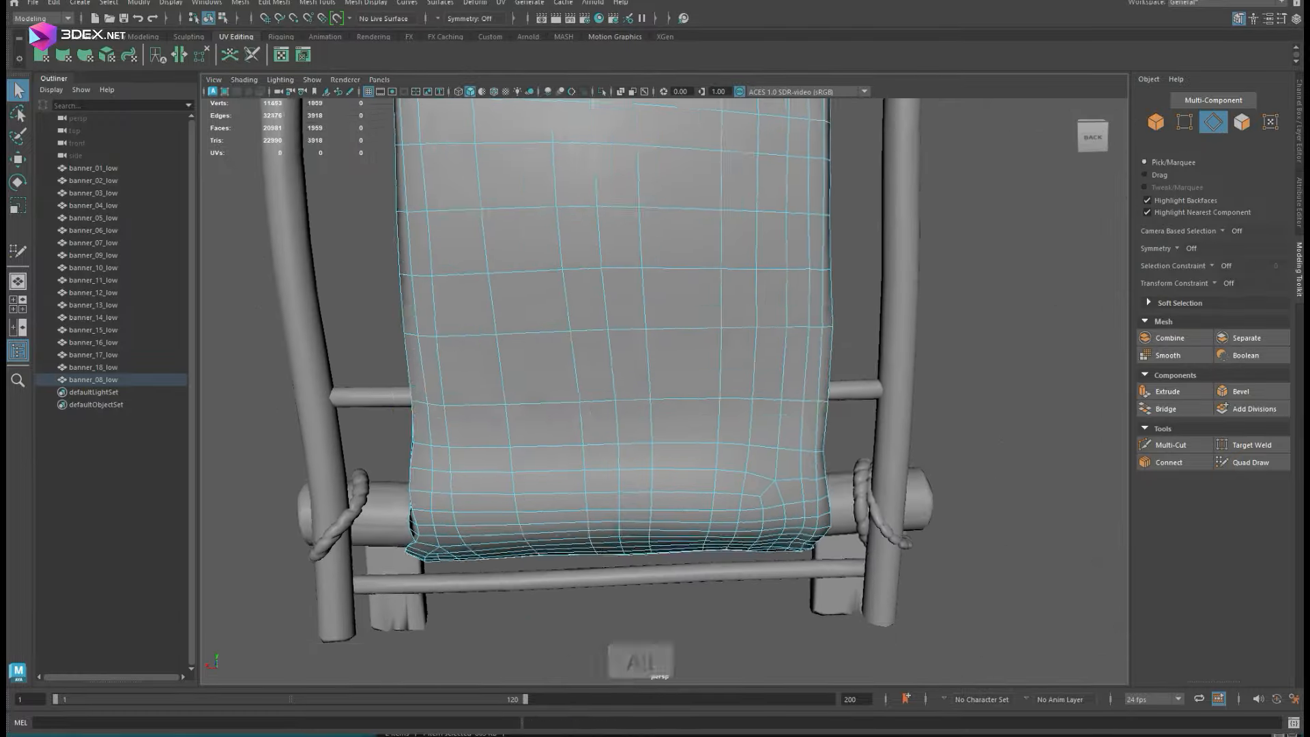
left_click_drag(409, 459, 654, 459, "alt")
key("BackSpace")
double_click(708, 440, "shift")
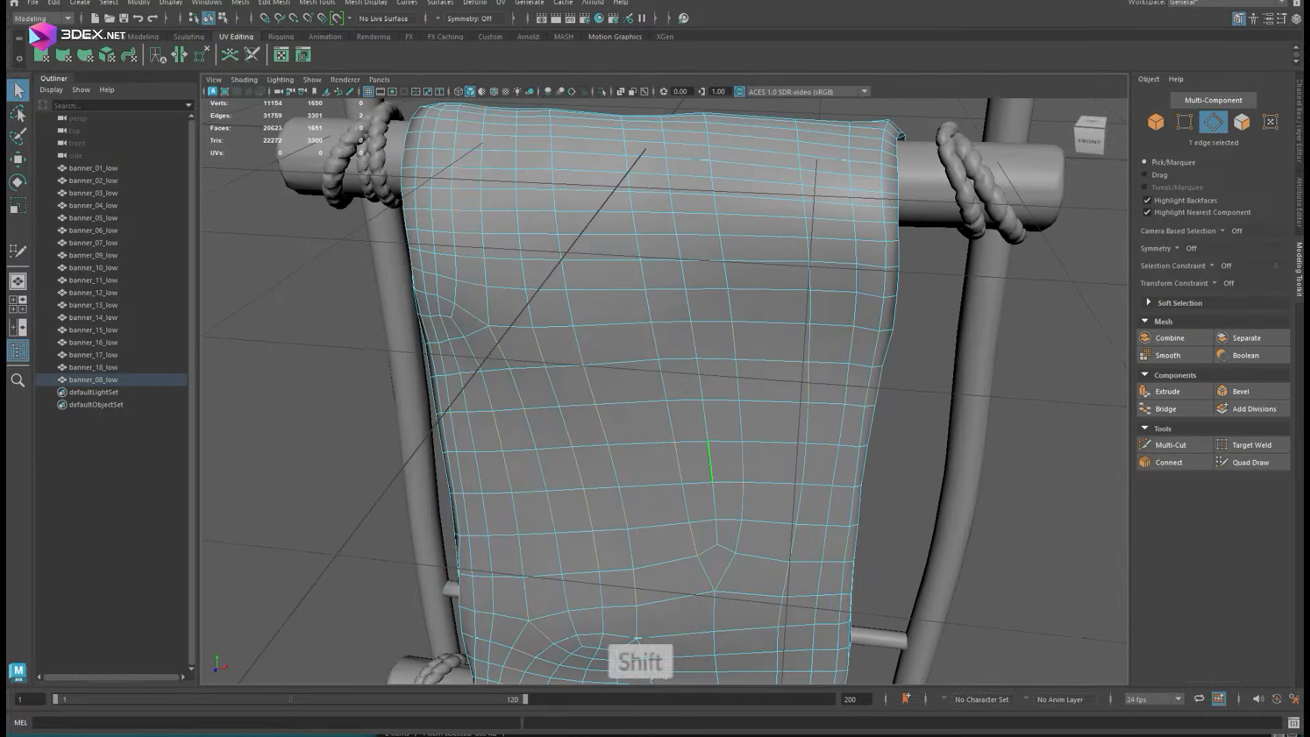
middle_click_drag(710, 462, 718, 283, "alt")
double_click(660, 532, "shift")
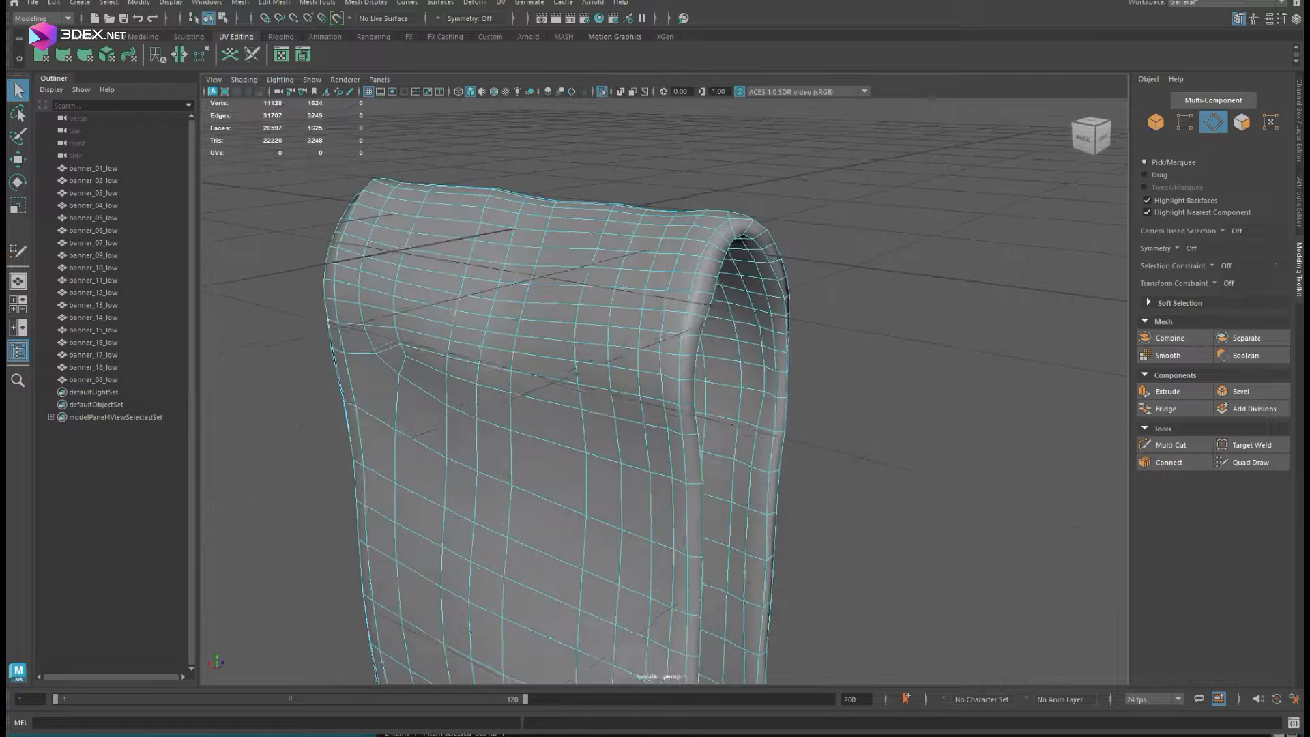
Step: Collapse and delete surplus edge loops across the cloth's upper fold
scroll(470, 216, "up", 3)
double_click(368, 311)
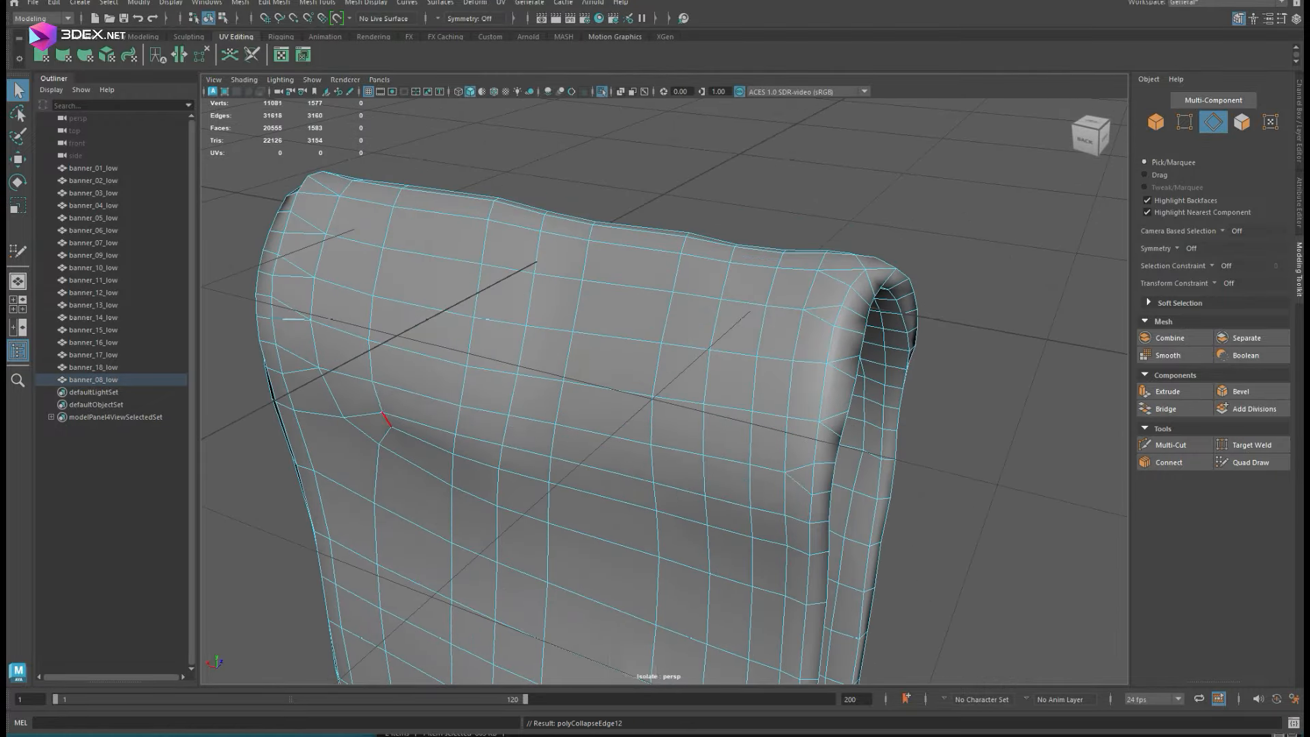
left_click_drag(386, 419, 609, 336, "alt")
double_click(610, 337, "shift")
key("ctrl+Delete")
middle_click_drag(450, 538, 426, 283, "alt")
double_click(419, 409, "shift")
key("g")
Step: Remove dense edge loops near the cloth's lower end
left_click_drag(419, 409, 437, 464, "alt")
scroll(518, 409, "down", 3)
left_click(591, 626)
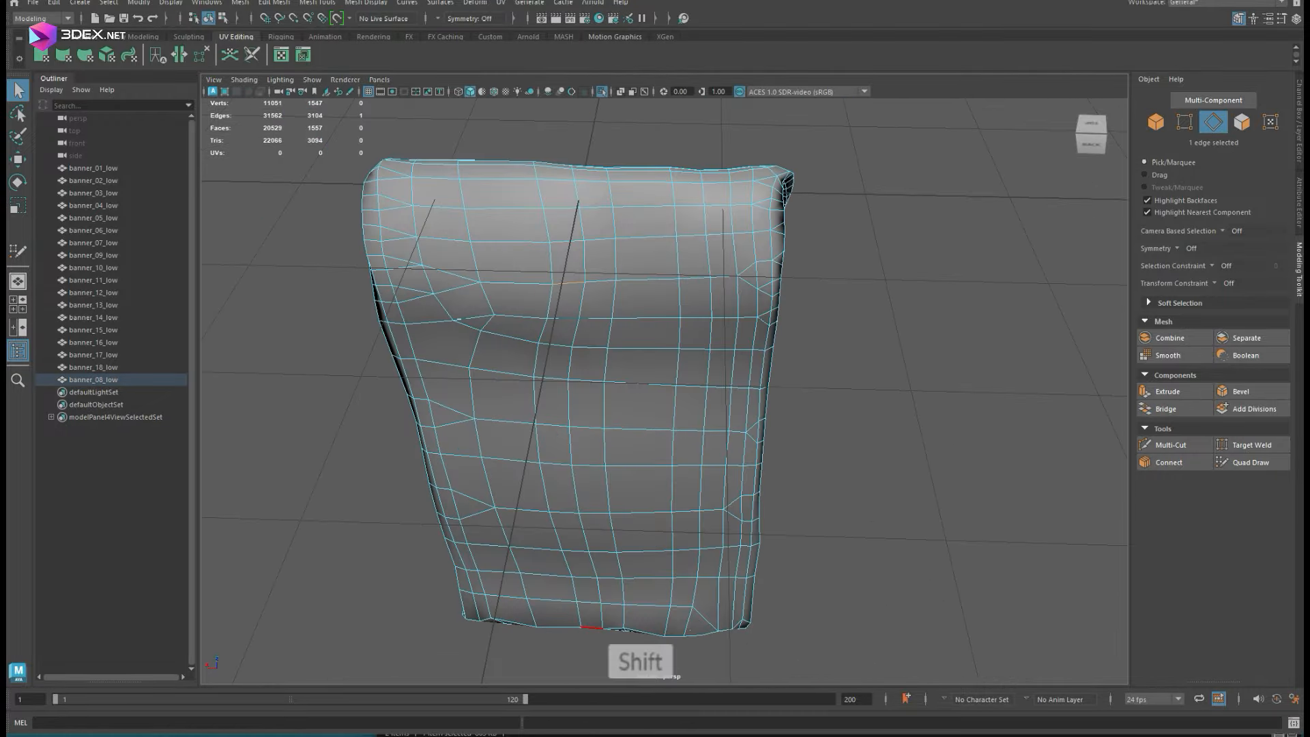
middle_click_drag(600, 559, 600, 287, "alt")
left_click_drag(321, 491, 278, 408, "alt")
key("ctrl+Delete")
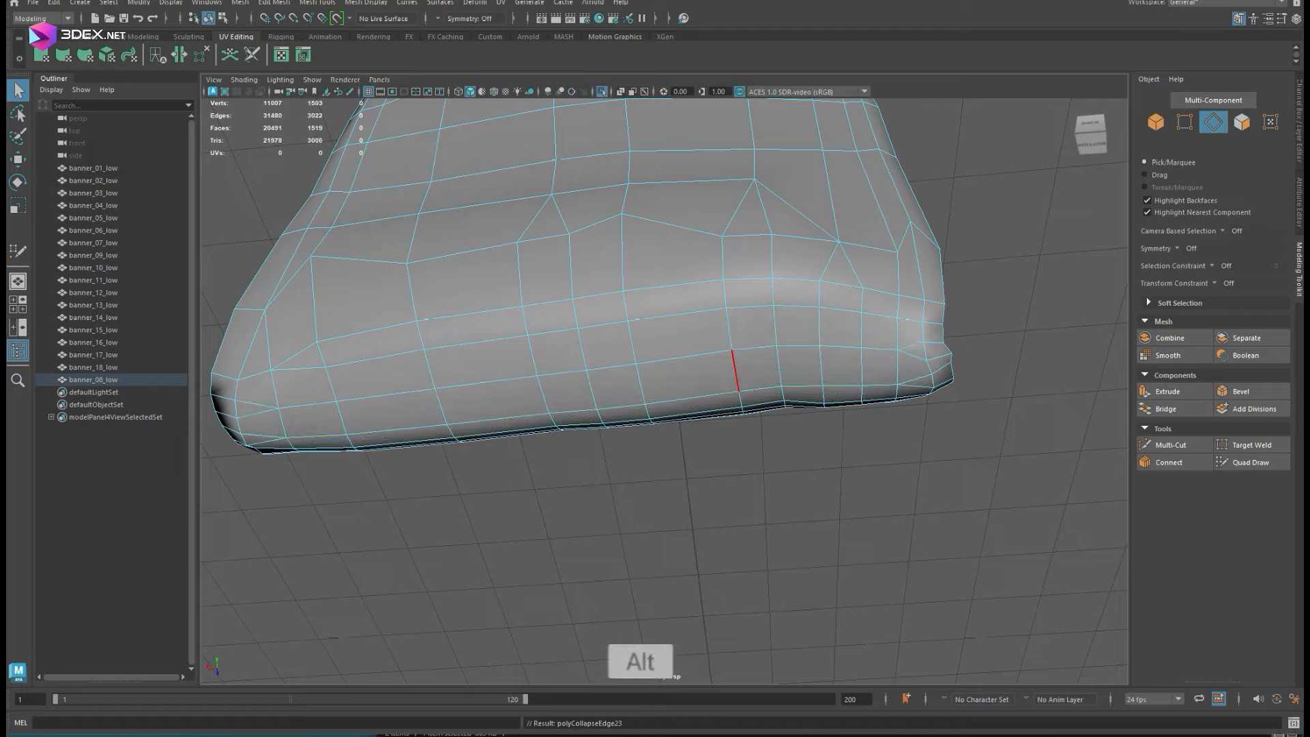
Step: Collapse the remaining unneeded edge loops on the cloth's bottom fold and opposite side
left_click_drag(734, 371, 373, 486, "alt")
left_click(372, 486)
double_click(370, 309, "shift")
key("g")
left_click_drag(384, 402, 515, 423, "alt")
left_click(515, 423)
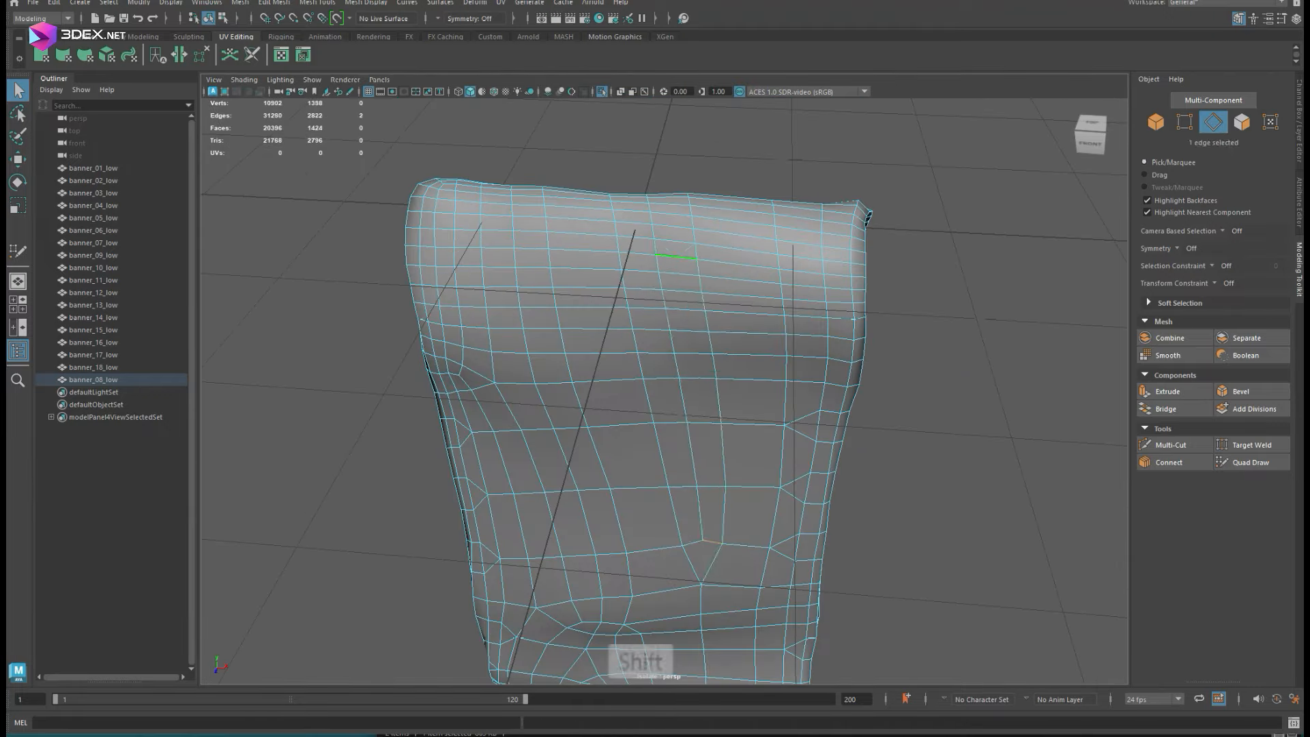
left_click_drag(735, 468, 839, 436, "alt")
key("g")
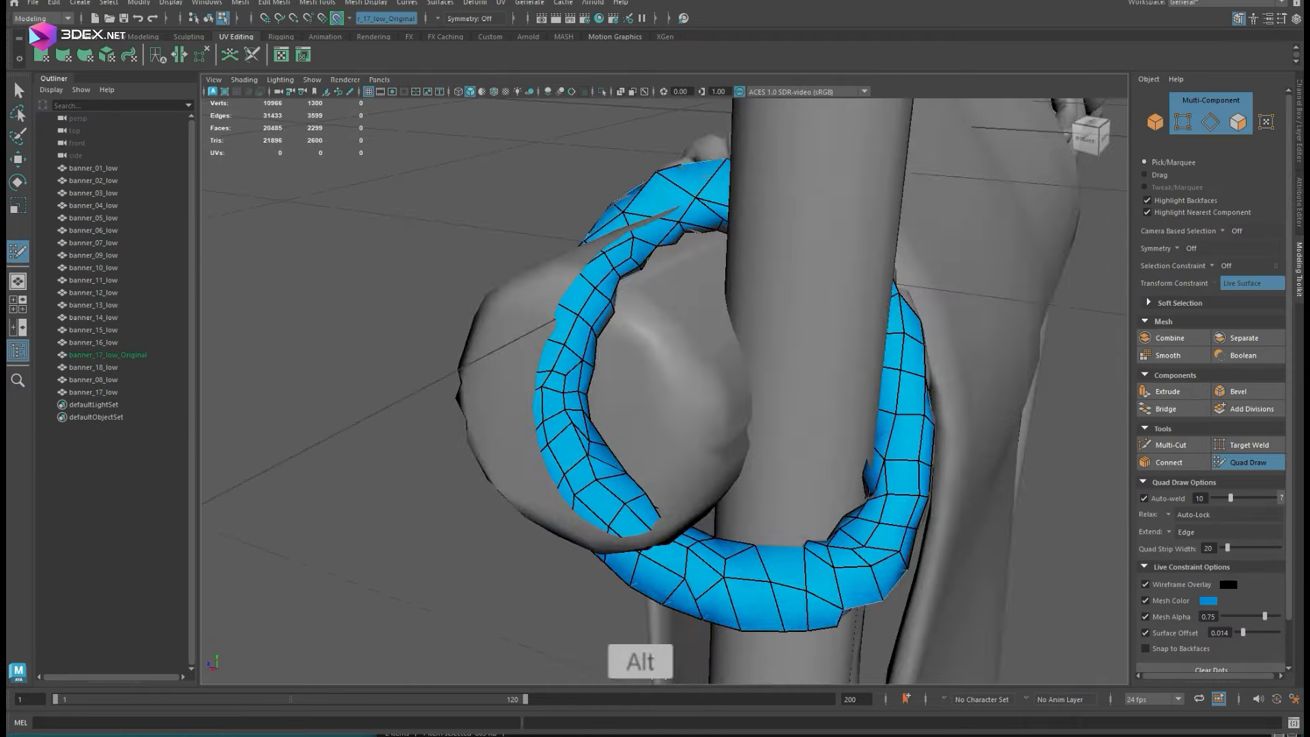
Step: Finish the Quad Draw cleanup of the retopologized rope loop around the upper log and pole
mouse_move(665, 390)
left_mouse_down("alt")
mouse_move(852, 402)
mouse_move(825, 477)
mouse_move(665, 382)
mouse_move(614, 403)
mouse_move(785, 436)
mouse_move(580, 464)
mouse_move(757, 320)
mouse_move(682, 354)
mouse_move(641, 314)
mouse_move(678, 271)
mouse_move(627, 341)
mouse_move(675, 437)
left_mouse_up("alt")
key("q")
key("space")
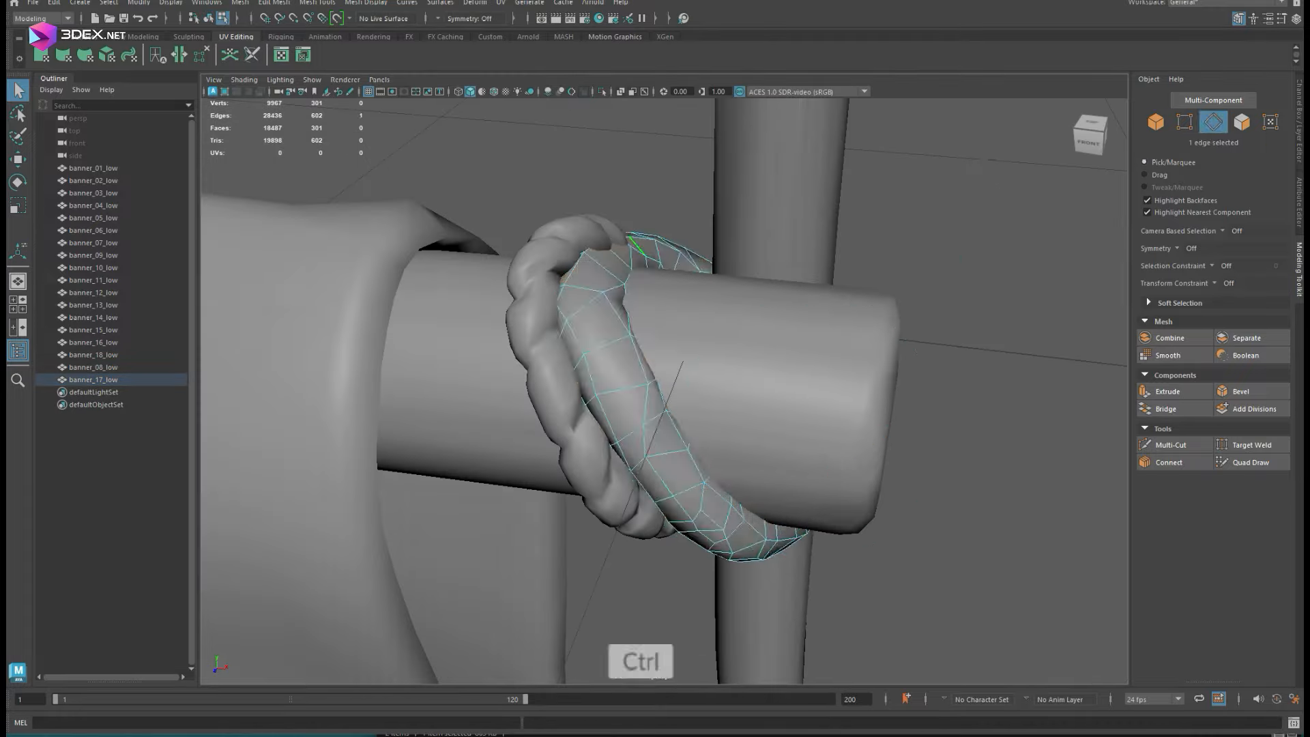
Step: Isolate the retopologized rope loop and even out its bunched vertices
key("ctrl+1")
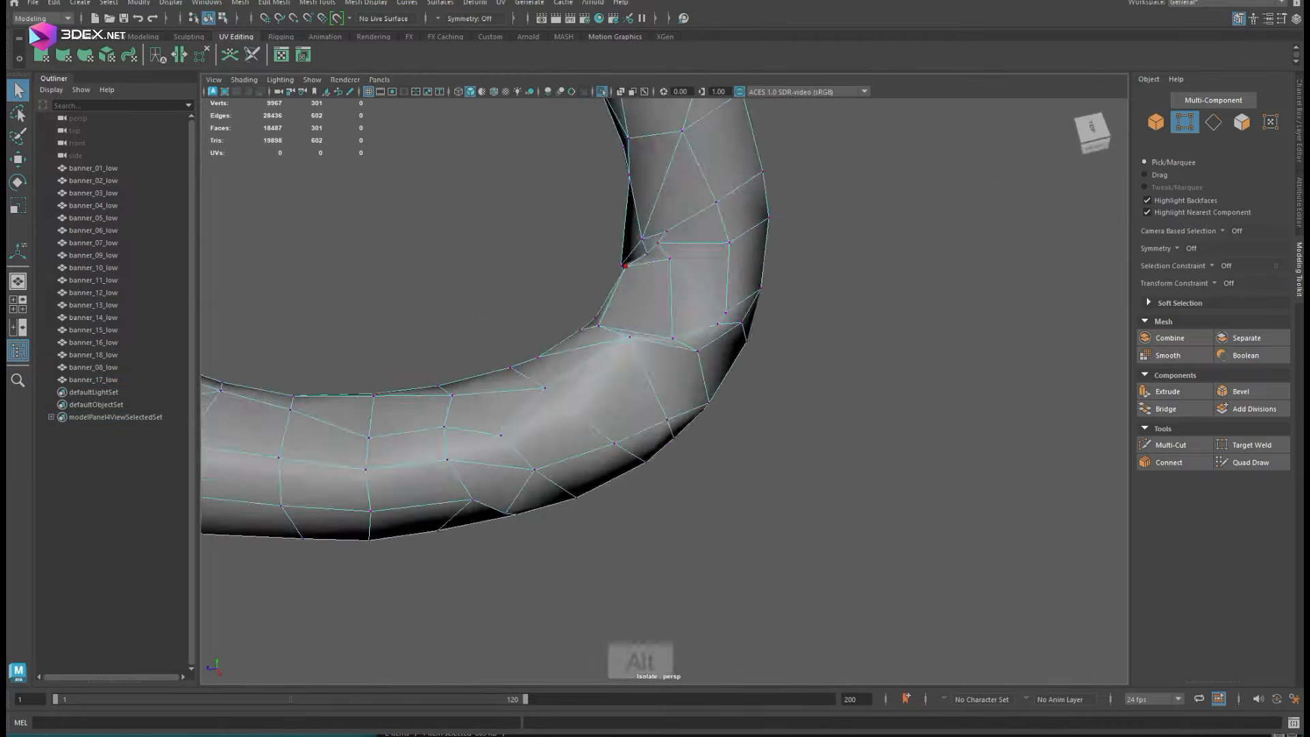
left_click_drag(701, 345, 586, 245)
key("g")
right_click_drag(683, 382, 586, 382, "alt")
left_click_drag(641, 368, 682, 355, "alt")
left_click_drag(818, 228, 728, 159)
key("g")
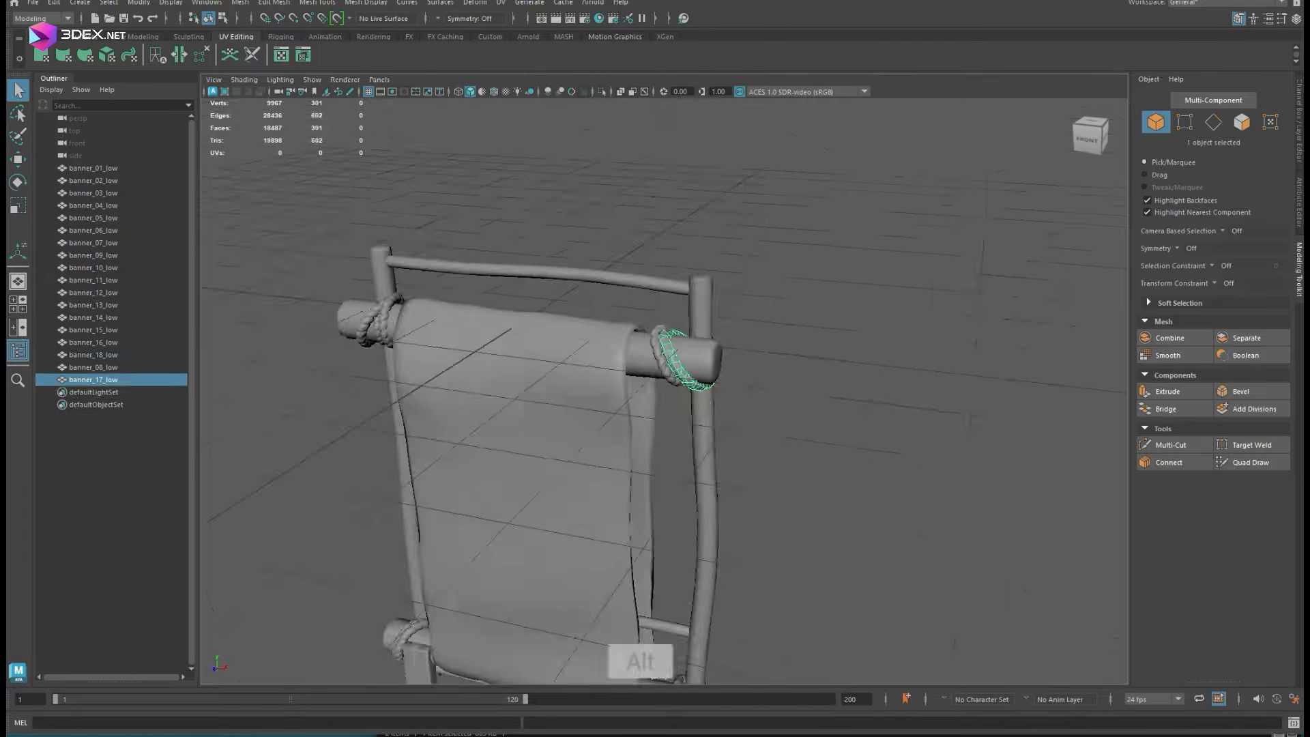
Step: Retopologize the second rope loop on the same end of the upper log, banner_18_low
right_click(637, 294, "shift")
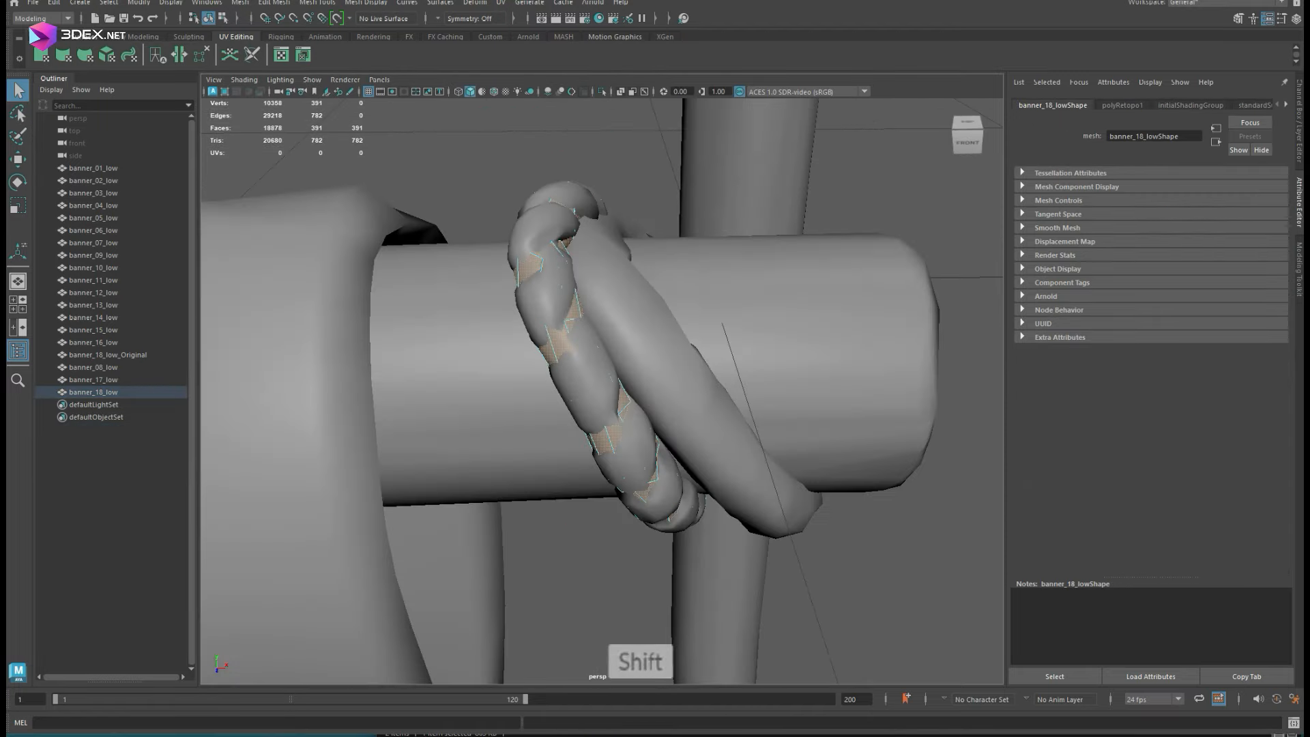
key("q")
key("ctrl+z")
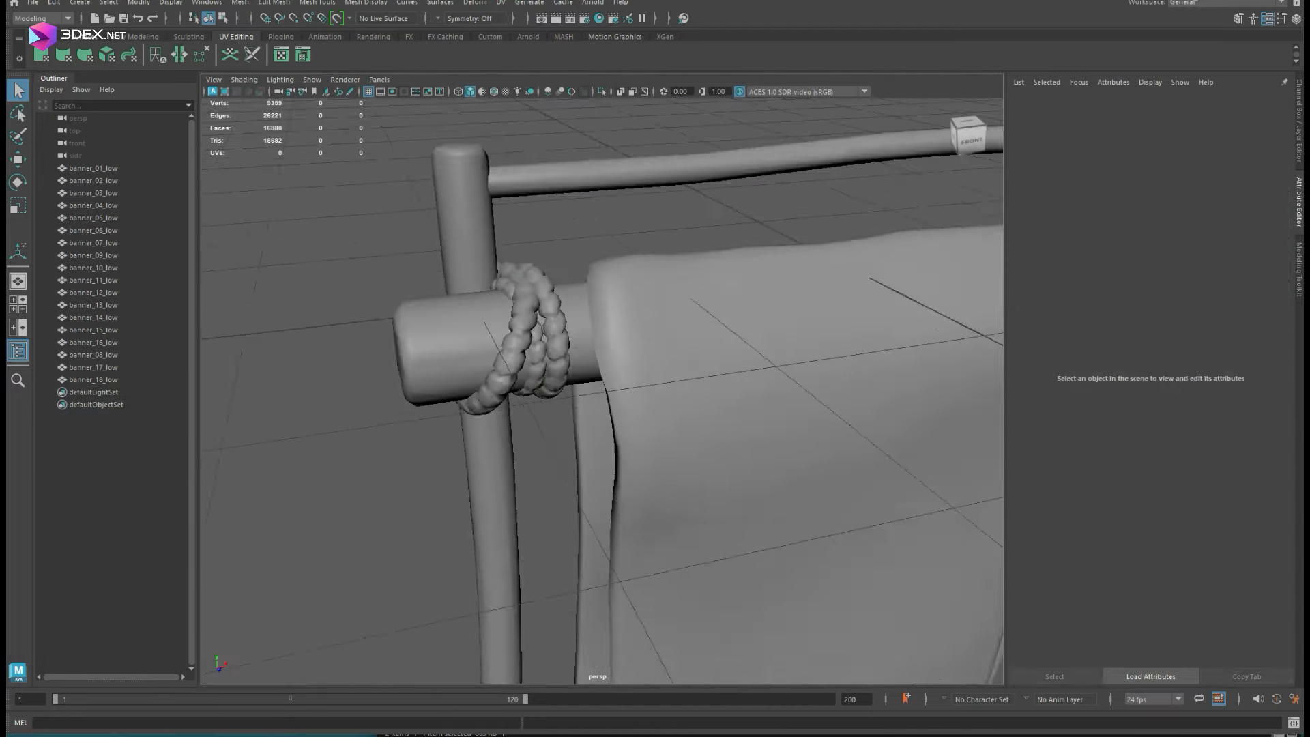
Step: Retopologize the remaining twisted rope loops, isolating them to check their topology, with a 150-face target for banner_12_low
right_click(628, 279, "shift")
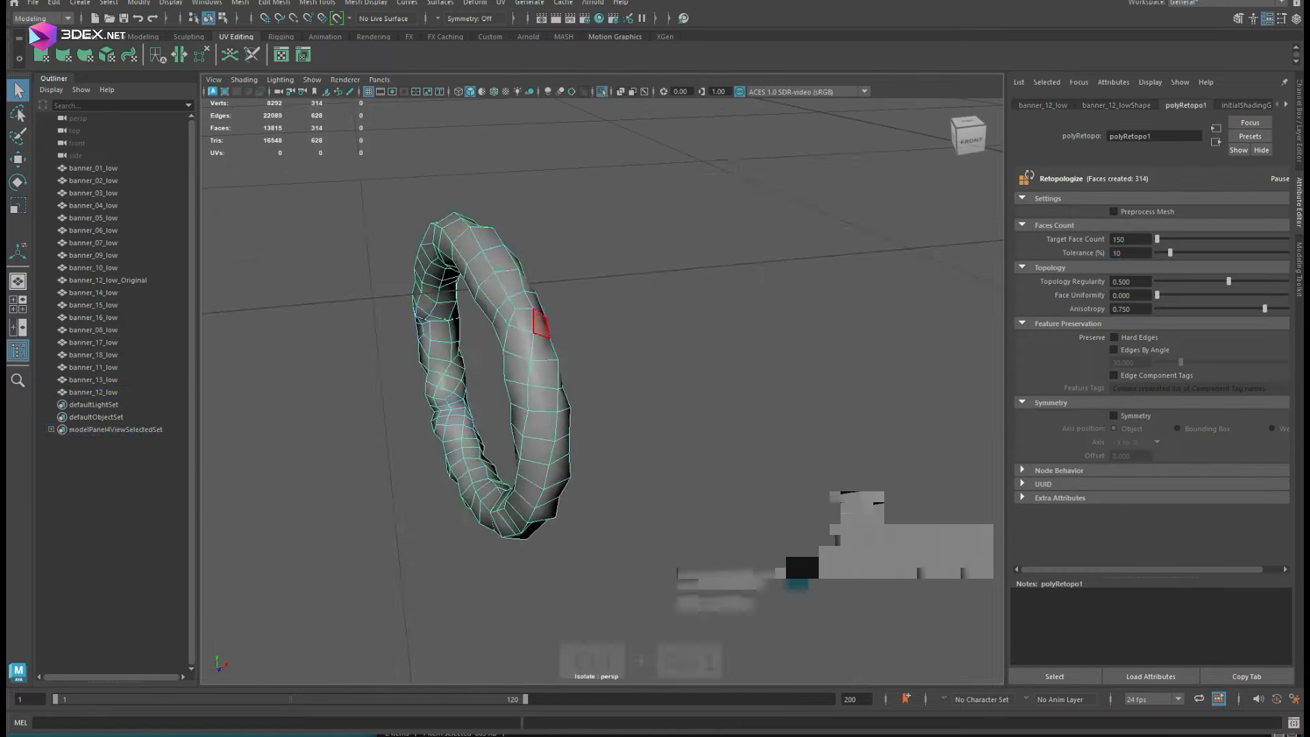
key("space")
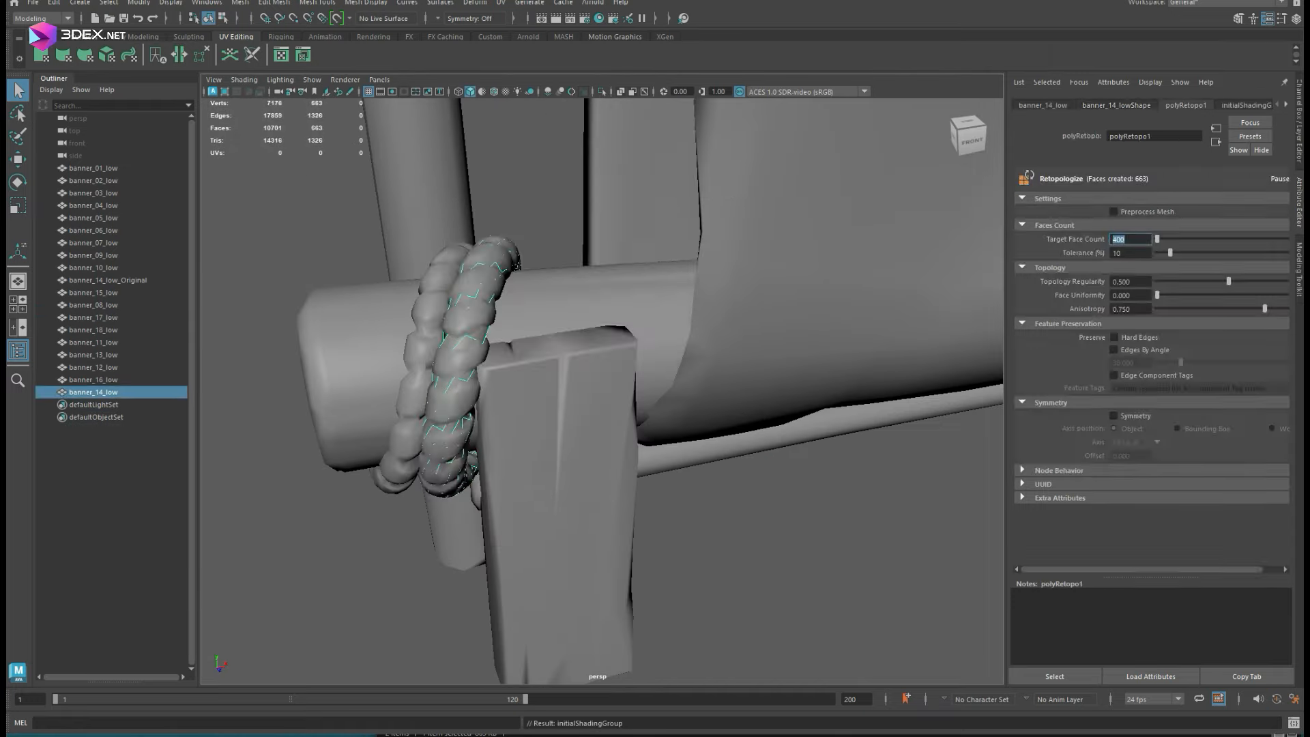
key("ctrl+1")
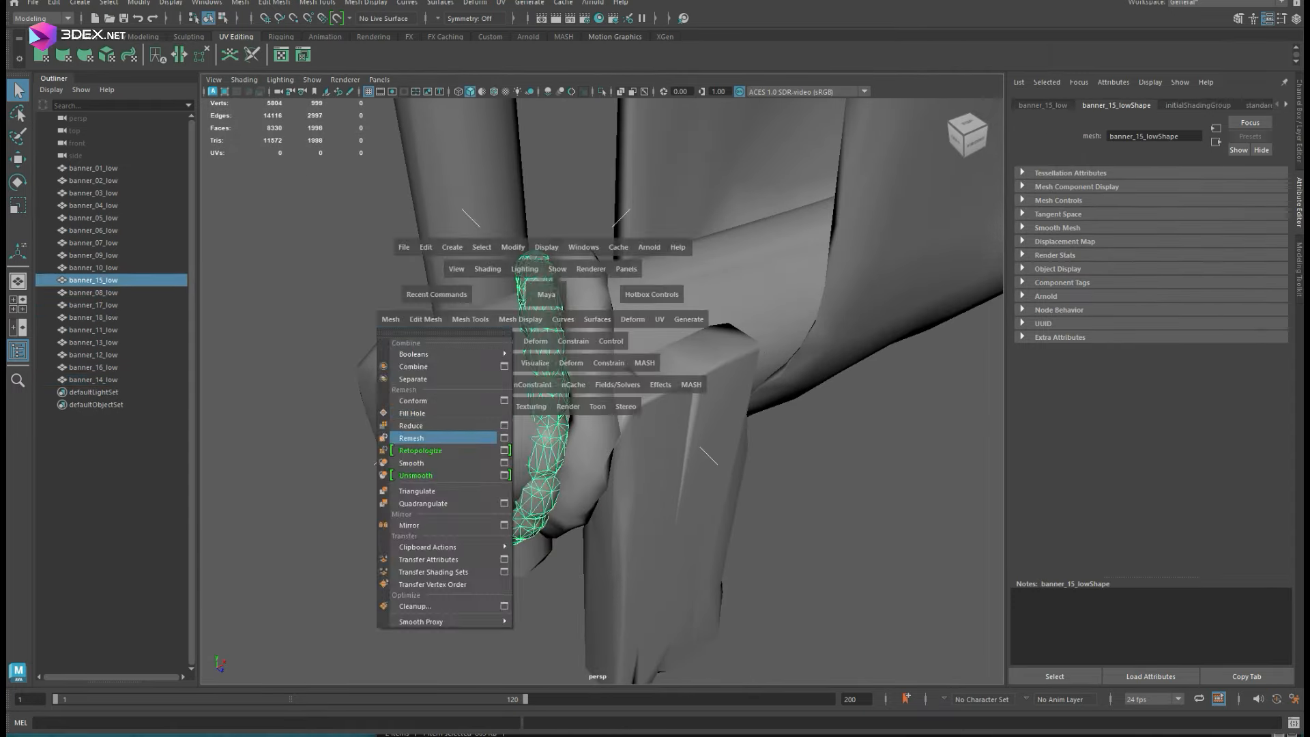
key("ctrl+1")
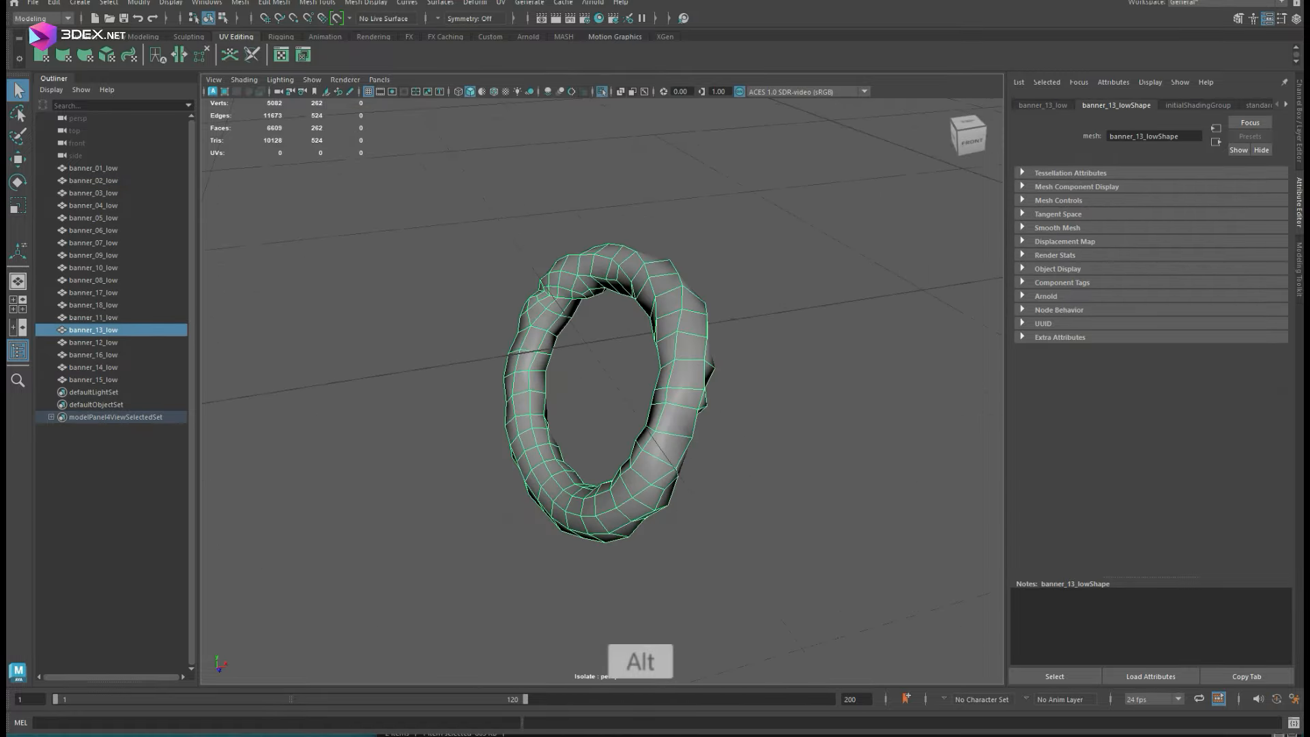
Step: Cut UV seams along the isolated cloth's rim and separate the frame log's end cap in the UV layout
key("ctrl+1")
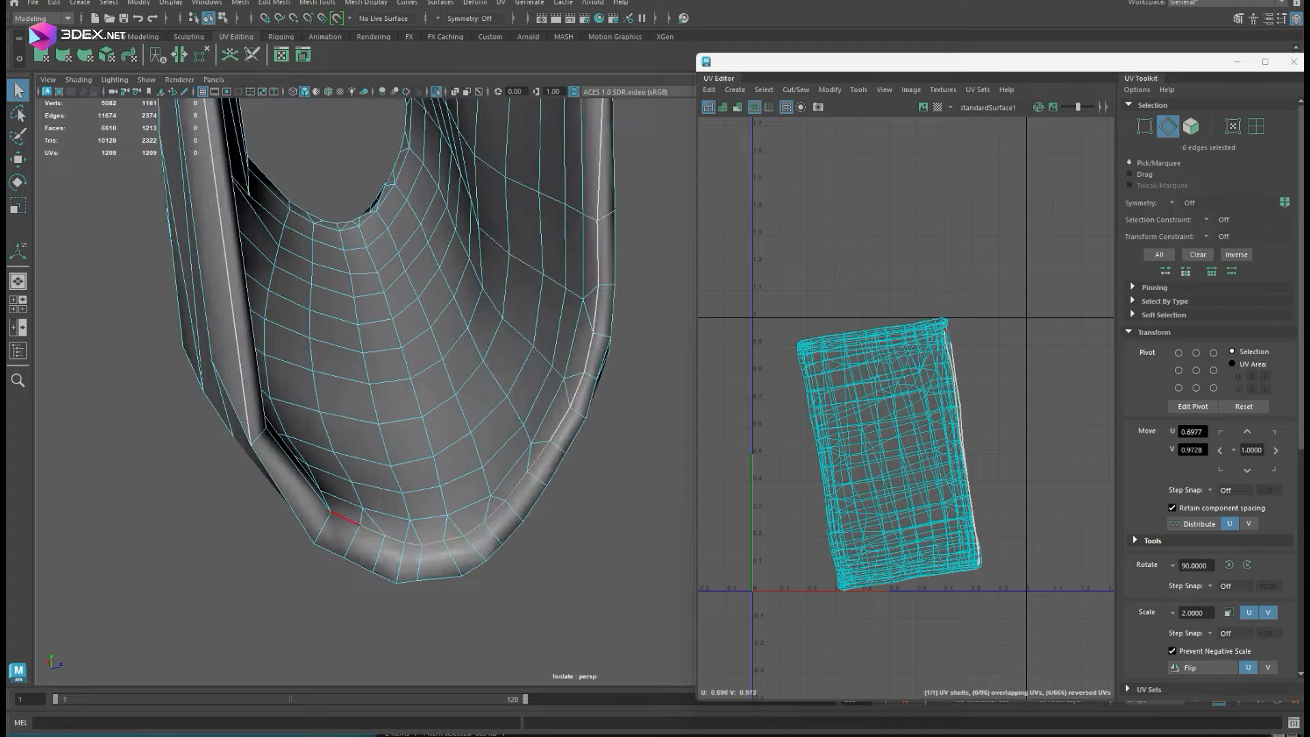
right_click(861, 333, "shift")
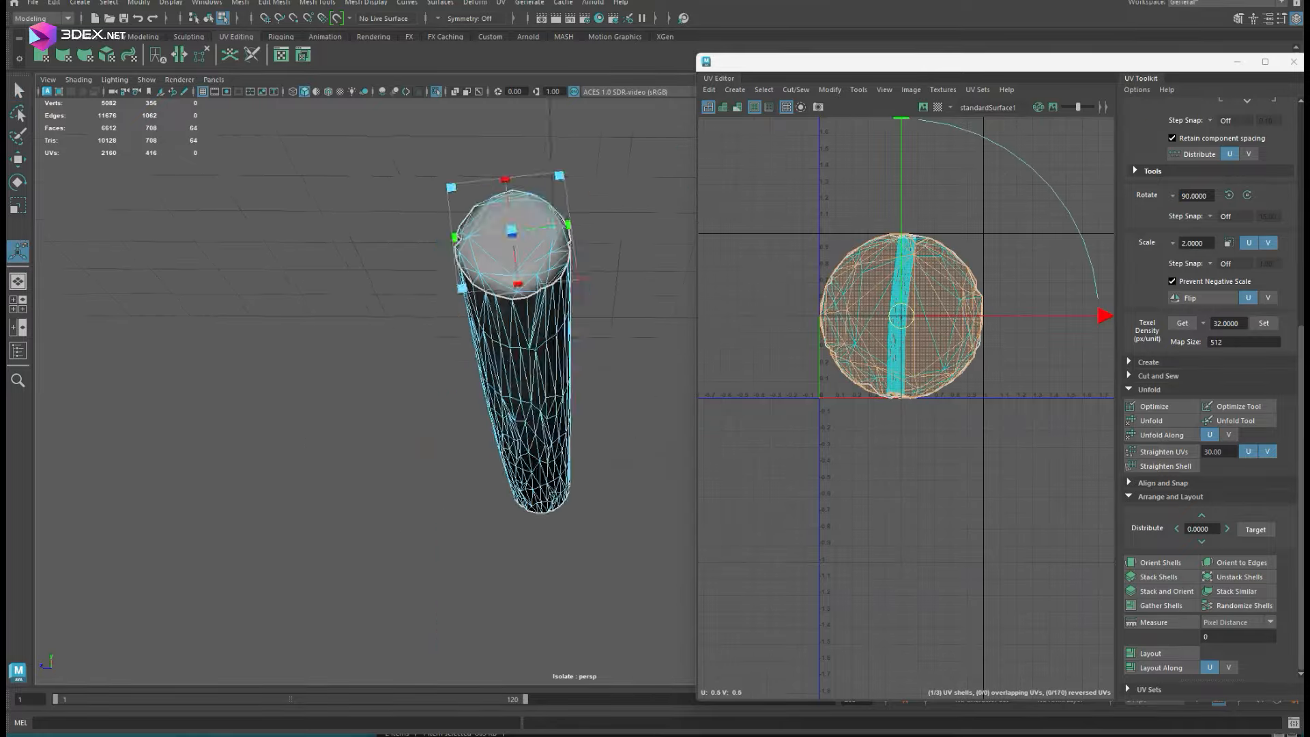
key("ctrl+1")
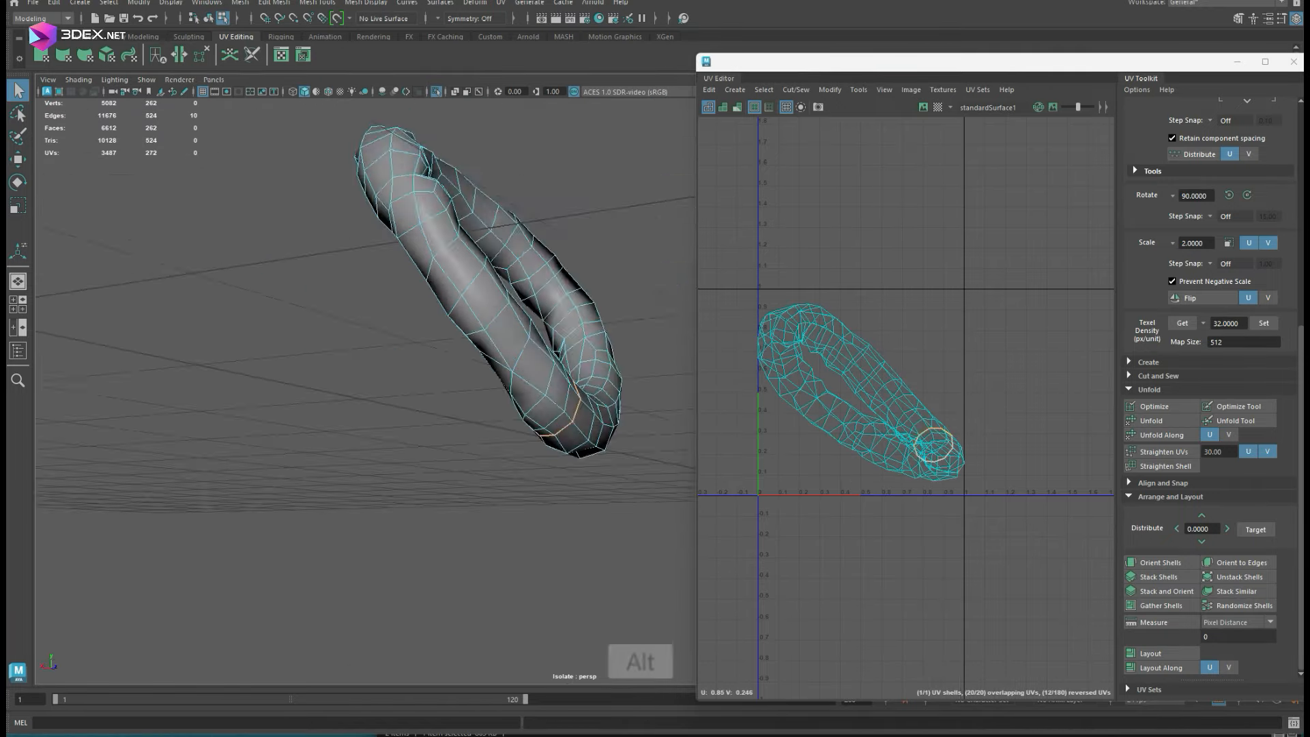
Step: Cut UV seams around the isolated rope loop's cross-section and along its inner side
right_click(783, 314, "shift")
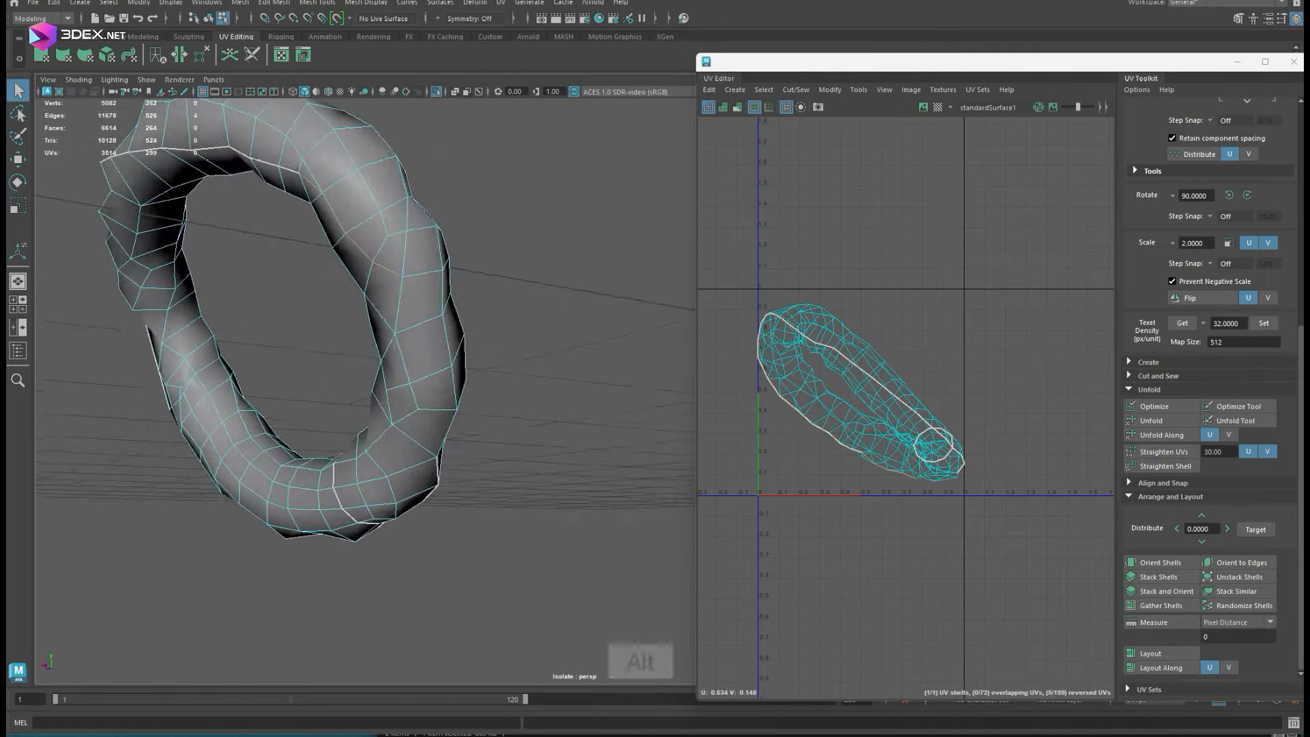
right_click(374, 293, "shift")
left_click(380, 316)
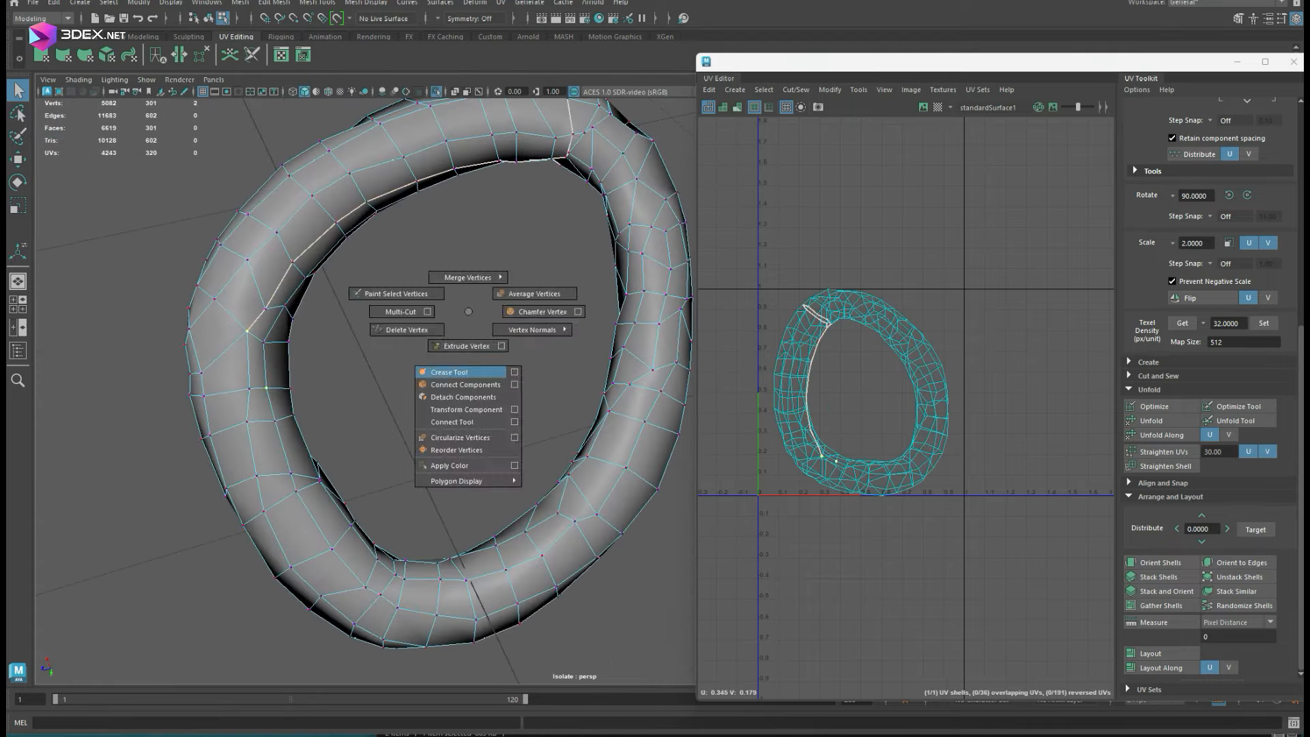
Step: Connect vertices along the inner side of the smooth rope loop to complete its seam path
right_click_drag(468, 372, 465, 384, "shift")
left_click_drag(436, 382, 320, 416, "alt")
left_click_drag(341, 164, 432, 247)
left_click_drag(508, 378, 433, 368, "alt")
mouse_move(341, 273)
left_mouse_down()
mouse_move(432, 379)
mouse_move(468, 255)
left_mouse_up()
right_click_drag(468, 254, 469, 329, "shift")
left_click_drag(469, 329, 464, 225, "alt")
left_click_drag(328, 381, 457, 441, "alt")
right_click_drag(433, 426, 433, 464, "shift")
Step: Cut and unfold the rope loop's UVs, and show the whole banner again
left_click(1151, 420)
scroll(810, 368, "up", 5)
right_click_drag(844, 282, 788, 333, "shift")
left_click(1151, 420)
scroll(839, 389, "down", 8)
key("ctrl+1")
Step: Pick another rope loop on the banner frame and cut a UV seam around its cross-section
left_click_drag(478, 382, 409, 410, "alt")
middle_click_drag(403, 286, 410, 347, "alt")
left_click(229, 169)
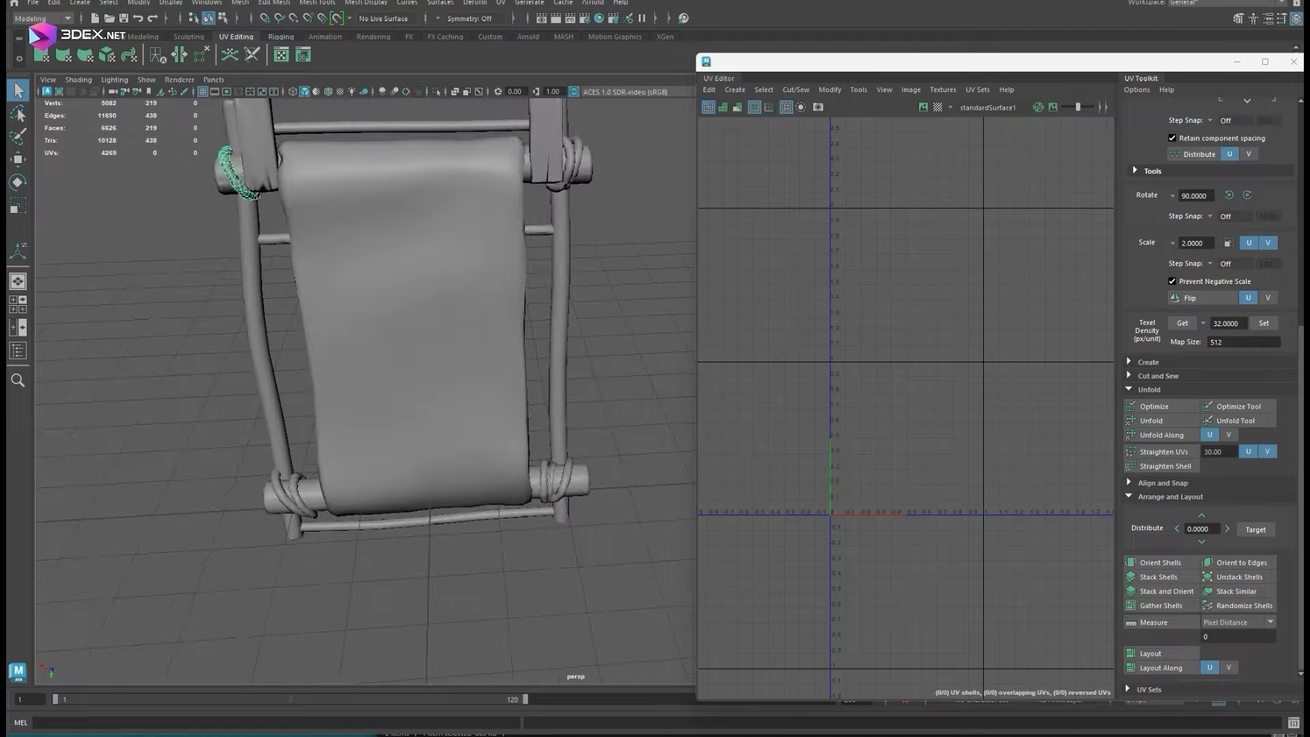
left_click_drag(410, 348, 478, 307, "alt")
left_click(392, 428)
key("q")
left_click_drag(477, 409, 436, 327, "alt")
double_click(552, 456)
right_click_drag(894, 350, 845, 369, "shift")
Step: Cut the UV seam along the rope loop's inner side, connecting vertices where the edge path breaks
left_click_drag(477, 382, 389, 368, "alt")
double_click(648, 344)
scroll(546, 307, "up", 3)
key("shift+x")
right_click_drag(754, 305, 714, 324, "shift")
left_click(414, 445)
left_click_drag(477, 382, 402, 354, "alt")
scroll(491, 182, "down", 3)
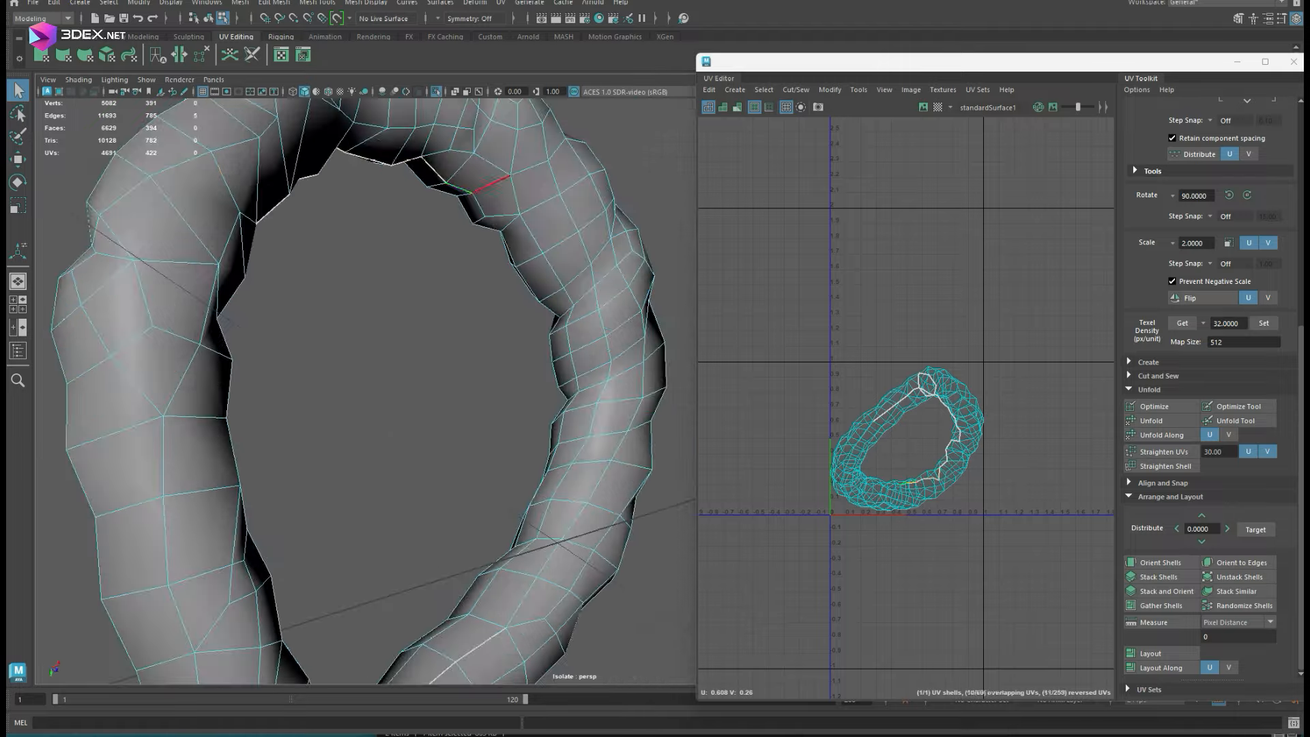
left_click_drag(478, 307, 423, 327, "alt")
right_click_drag(601, 253, 648, 236, "shift")
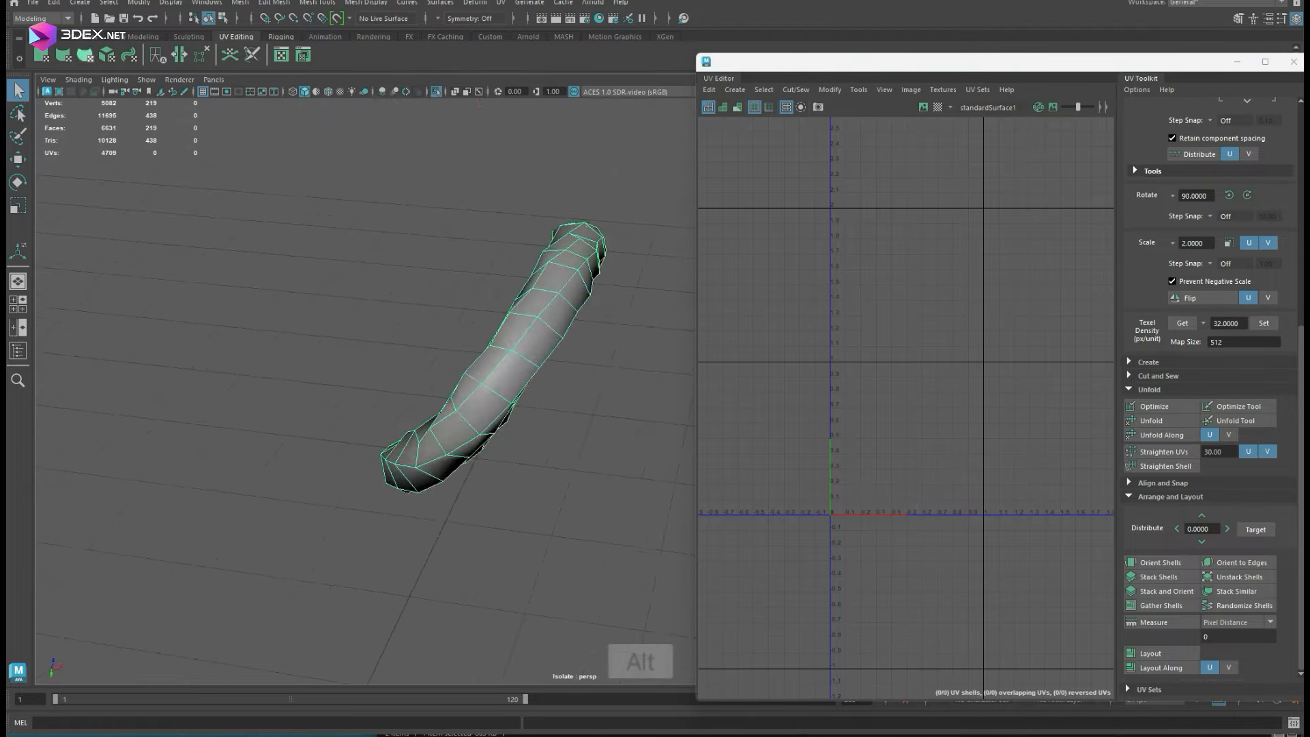
Step: Project new UVs on the isolated rope loop and cut a seam around its cross-section and along its inner side
left_click_drag(477, 341, 410, 402, "alt")
right_click_drag(813, 289, 813, 289, "shift")
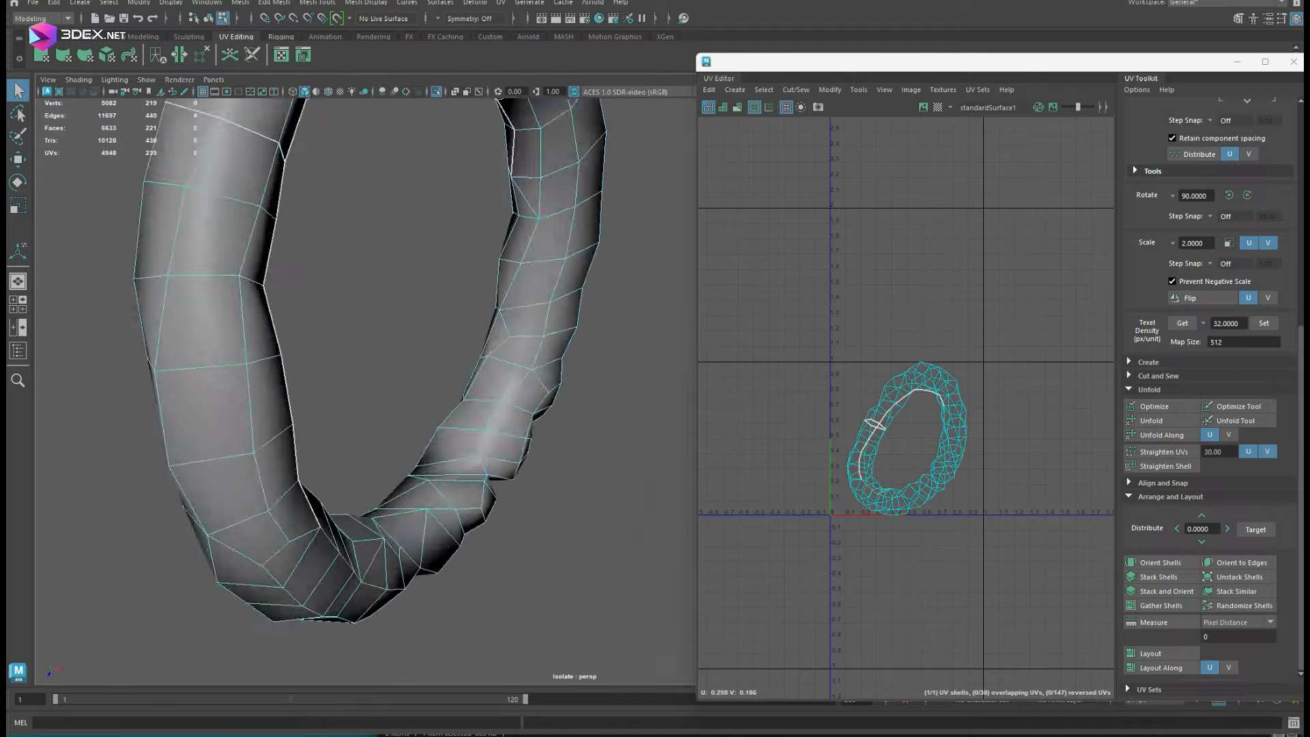
right_click_drag(741, 314, 713, 326, "shift")
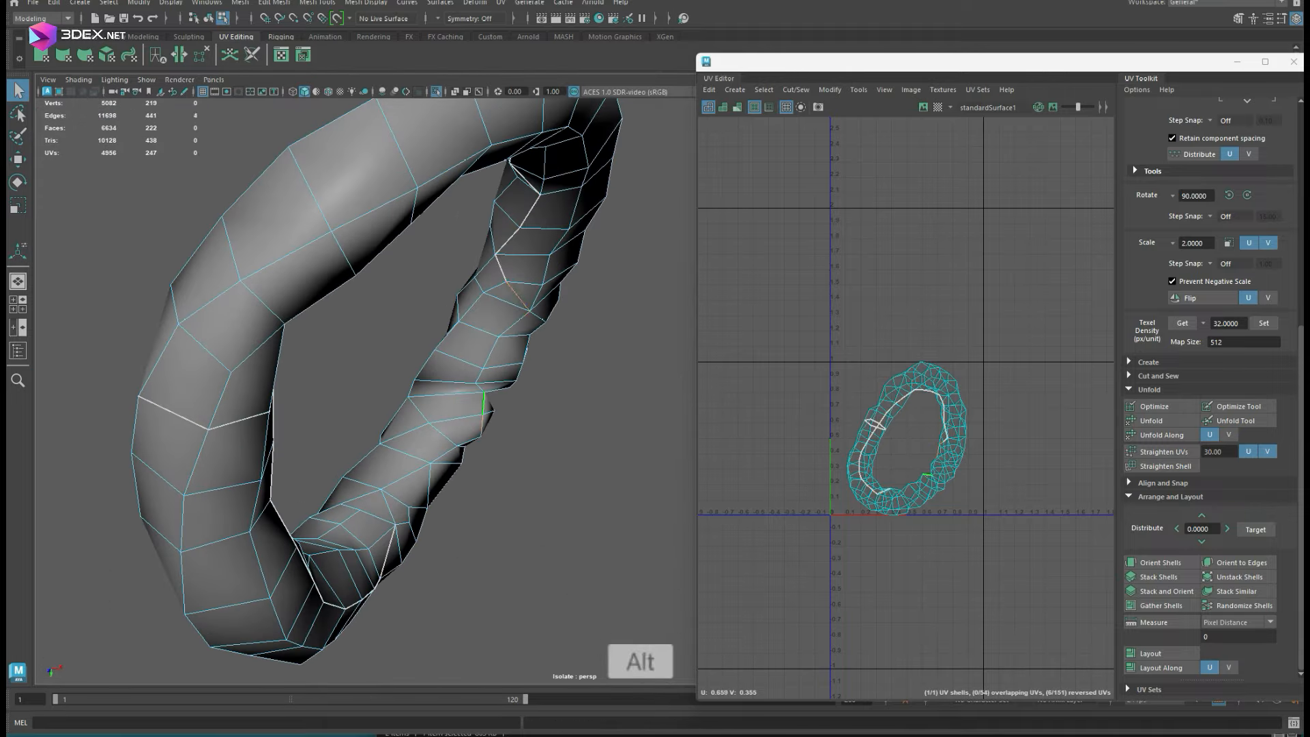
left_click_drag(484, 403, 436, 369, "alt")
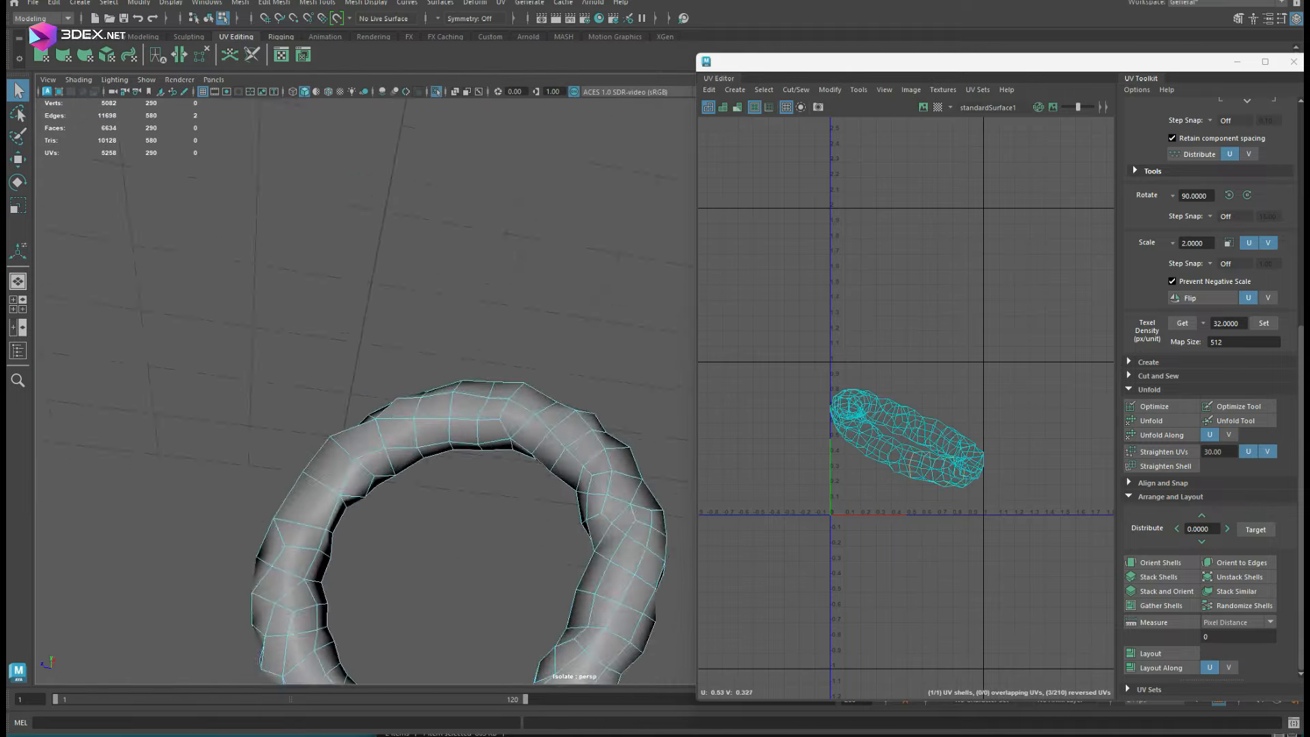
Step: Cut the next rope loop's UV seam around its cross-section and inner side, connecting vertices where the edge path is broken
left_click_drag(382, 423, 437, 382, "alt")
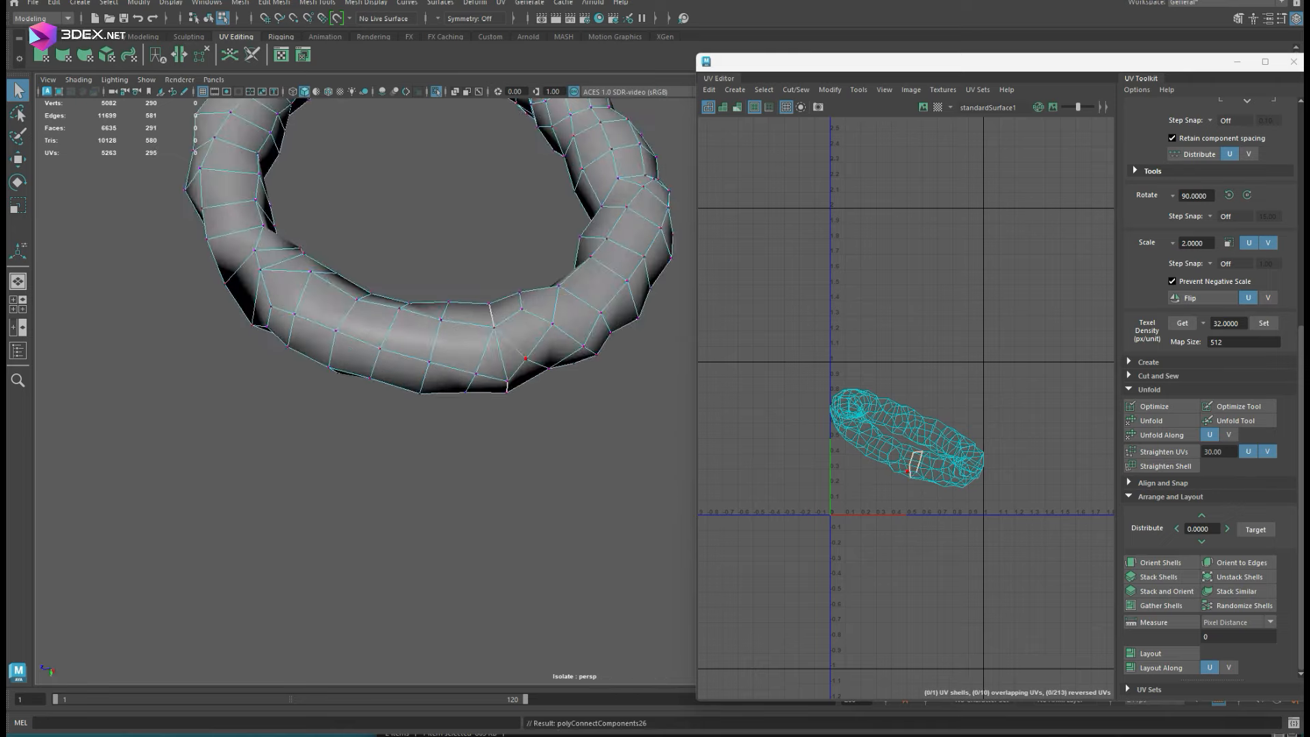
right_click_drag(369, 376, 352, 437, "shift")
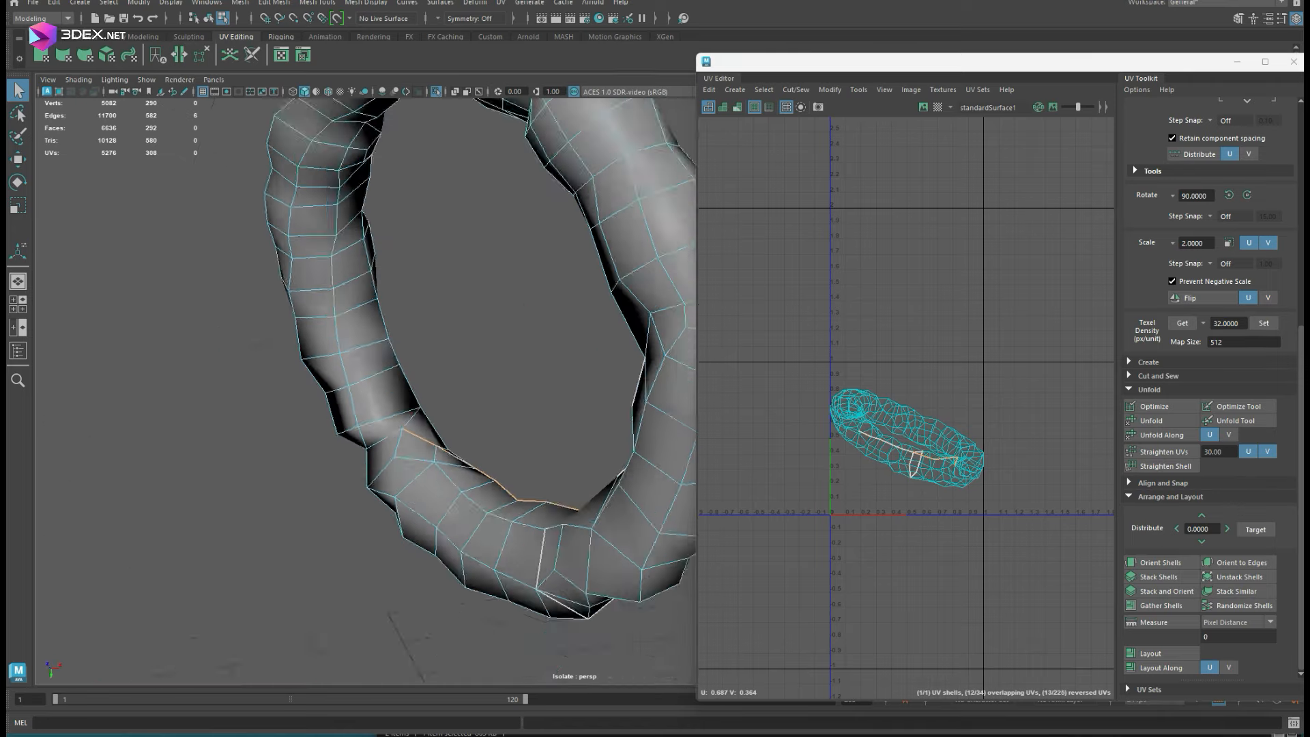
left_click_drag(292, 473, 605, 392, "alt")
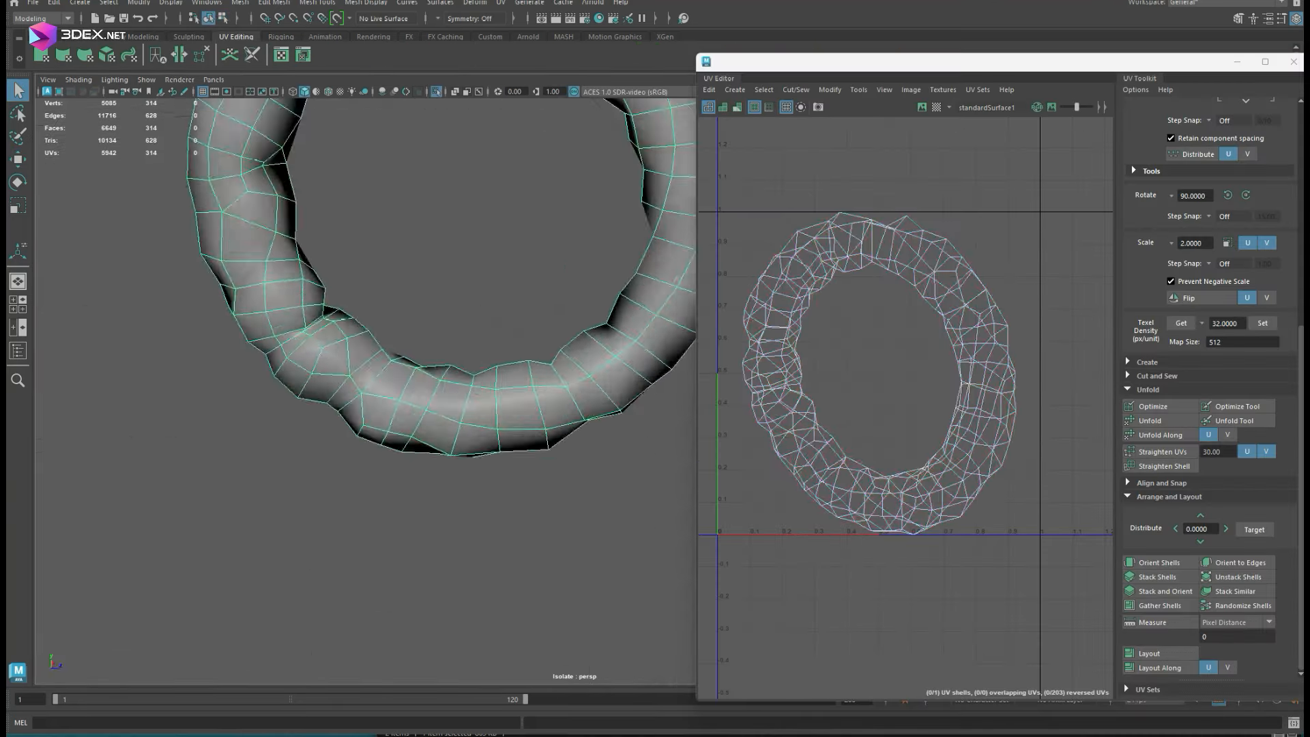
Step: Project UVs on another rope loop and seam its cross-section and inner side, and pack the whole banner's UV shells
right_click(828, 281, "shift")
right_click_drag(807, 307, 781, 299, "shift")
left_click_drag(434, 307, 505, 320, "alt")
right_click_drag(518, 254, 511, 292, "shift")
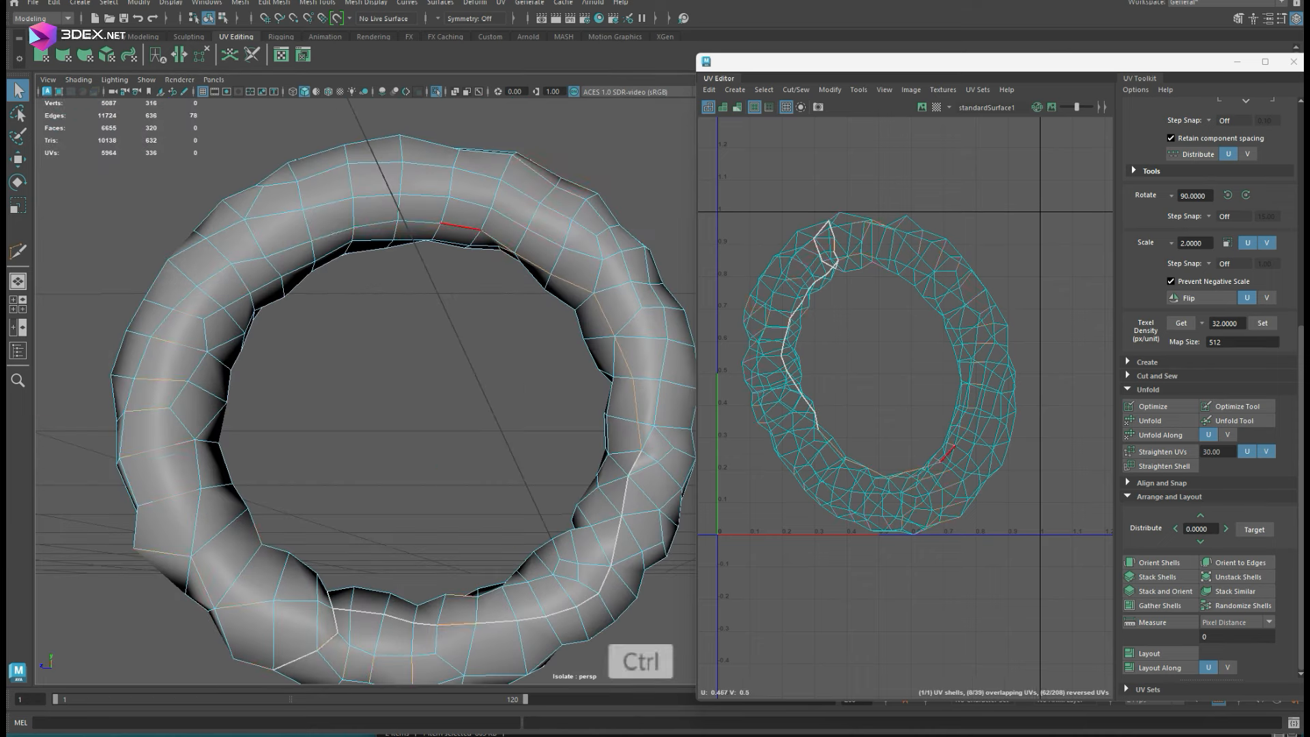
left_click_drag(365, 392, 450, 376, "alt")
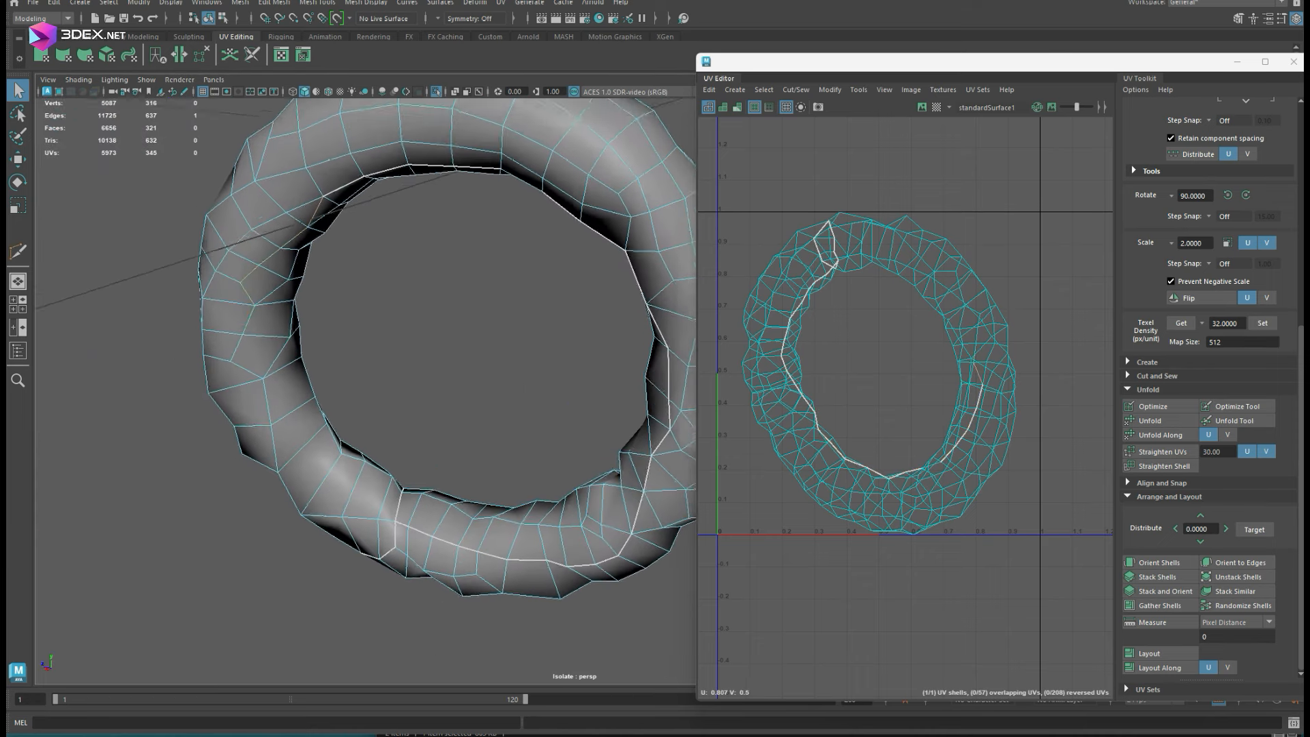
scroll(365, 393, "up", 3)
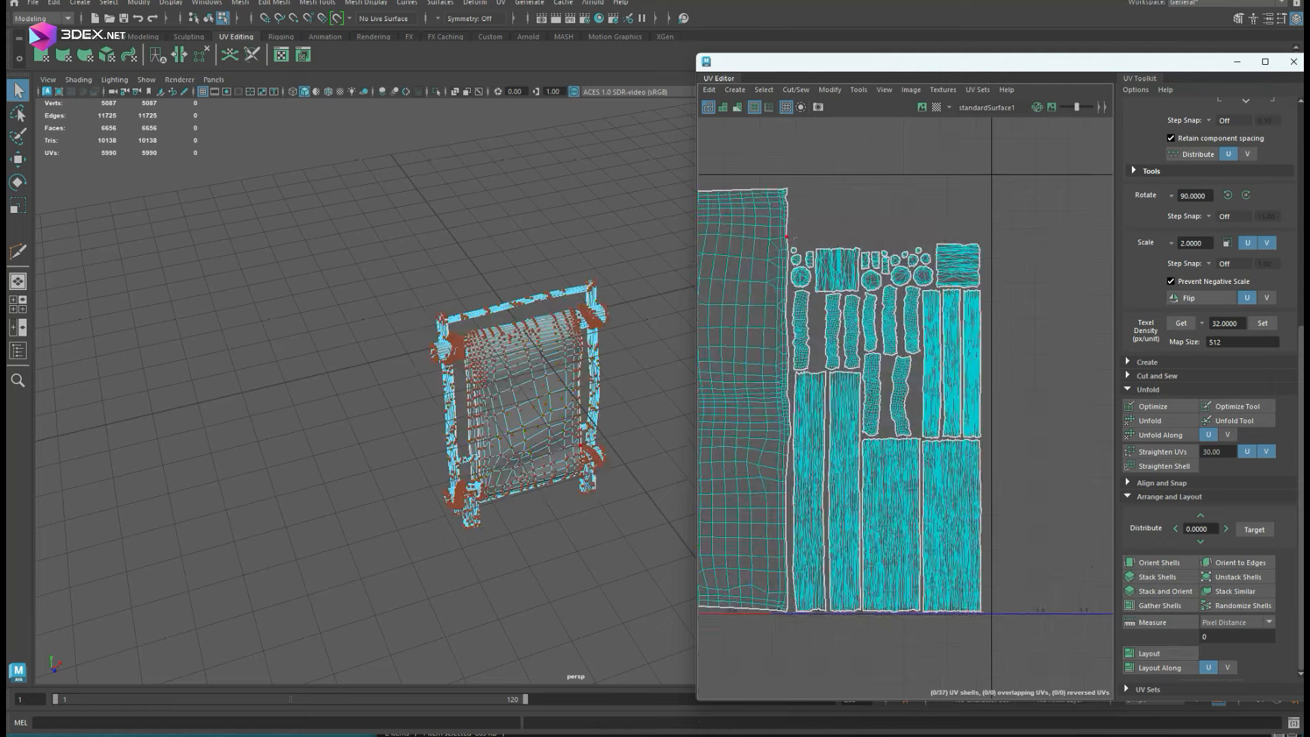
key("w")
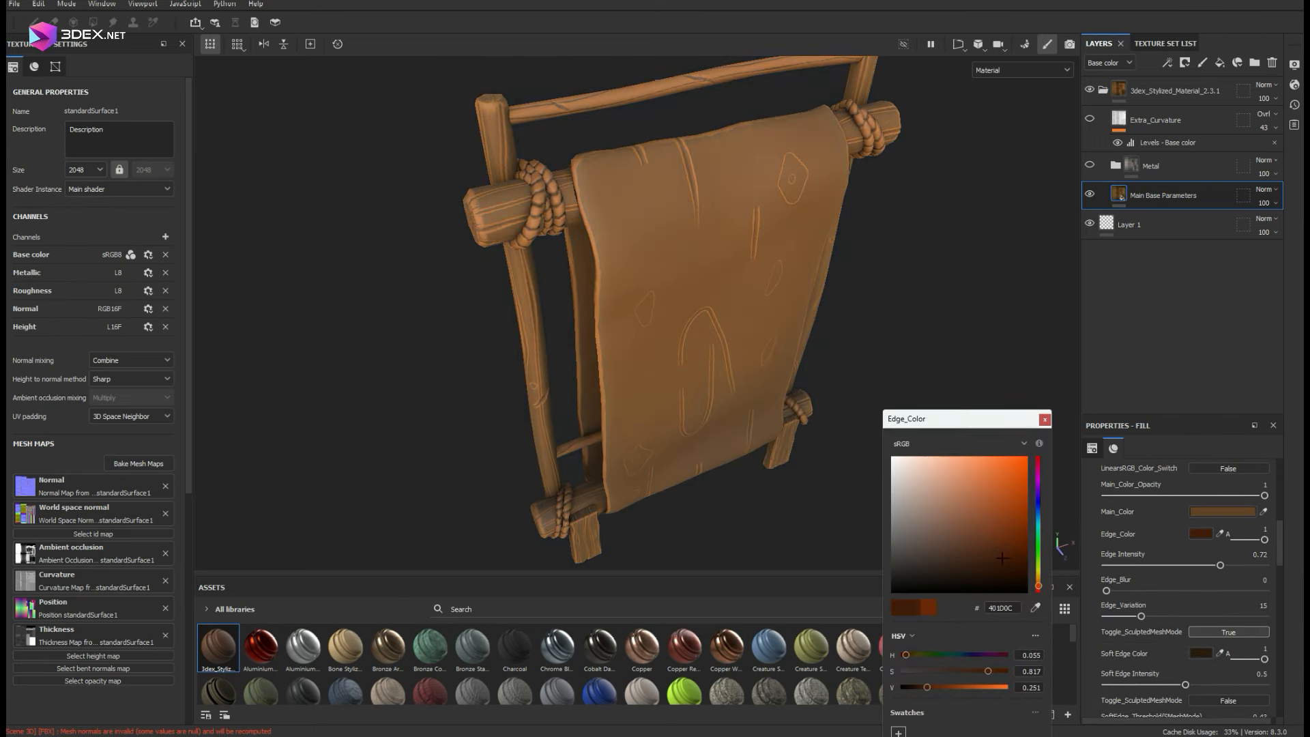
Step: In Substance Painter, duplicate the Main Base Parameters layer and set the copy's Main_Color to the light brown 8C7054
mouse_move(751, 307)
left_mouse_down("alt")
mouse_move(668, 273)
mouse_move(764, 320)
mouse_move(729, 307)
left_mouse_up("alt")
left_click(1221, 510)
left_click(945, 517)
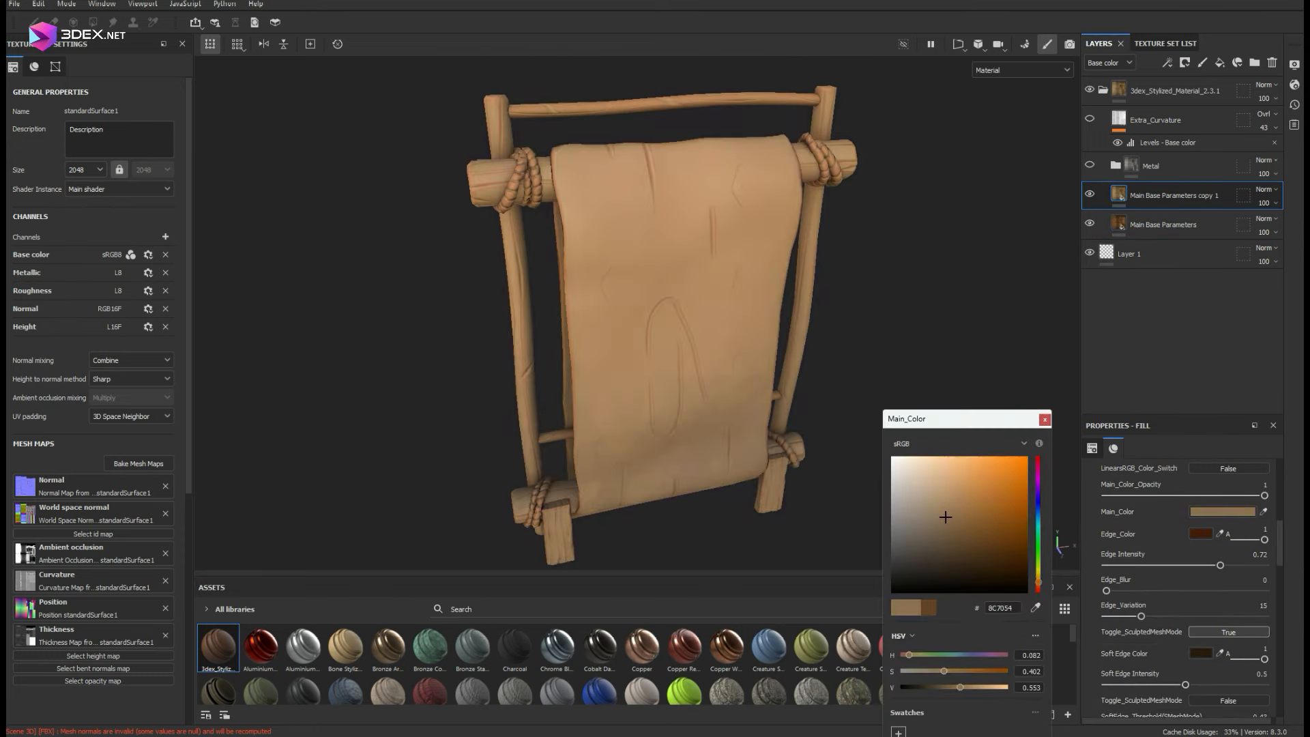
left_click(1044, 419)
Step: Add a black mask to the duplicated layer and reveal it only on the rope loops with Polygon Fill
right_click(1120, 195)
left_click(1148, 208)
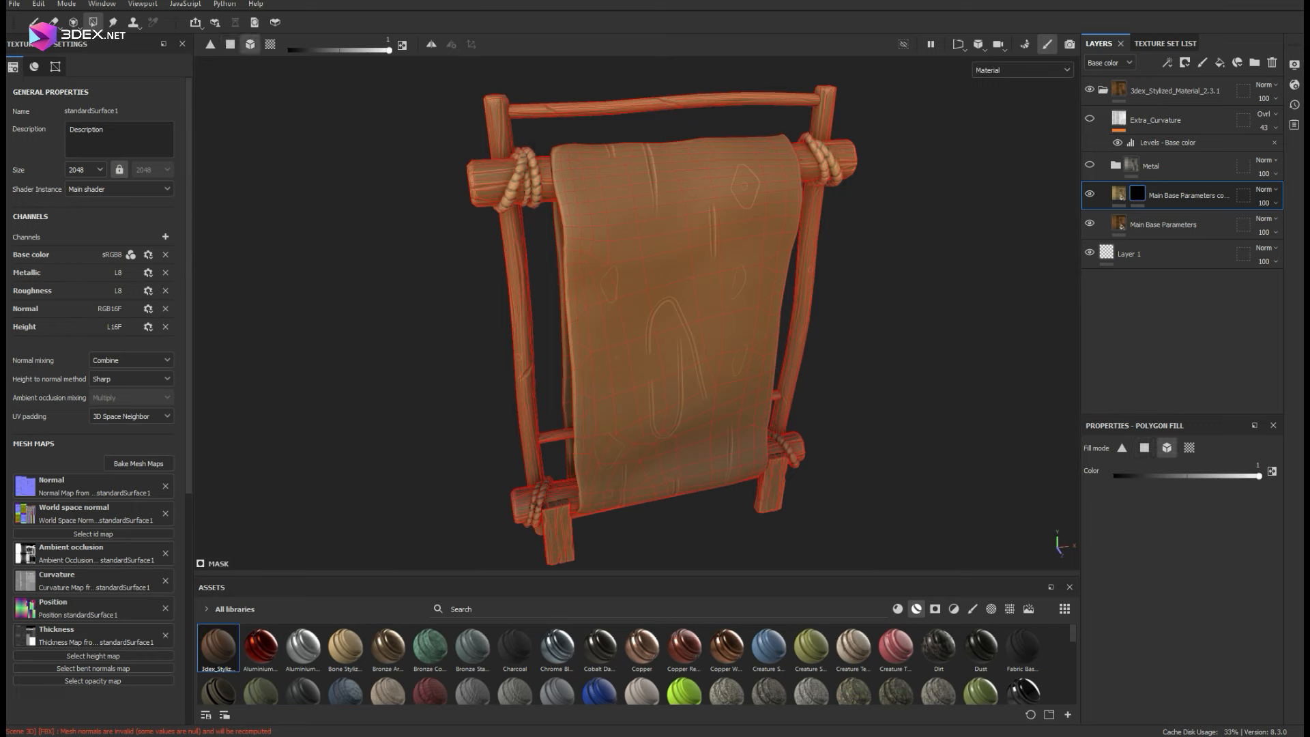
left_click(538, 504)
key("1")
mouse_move(682, 321)
left_mouse_down("alt")
mouse_move(664, 325)
mouse_move(672, 317)
left_mouse_up("alt")
Step: Tune the rope layer's fill parameters and shift its Main_Color to a yellowish beige
left_click(1118, 194)
scroll(1180, 586, "down", 3)
left_click_drag(1158, 588, 1123, 588)
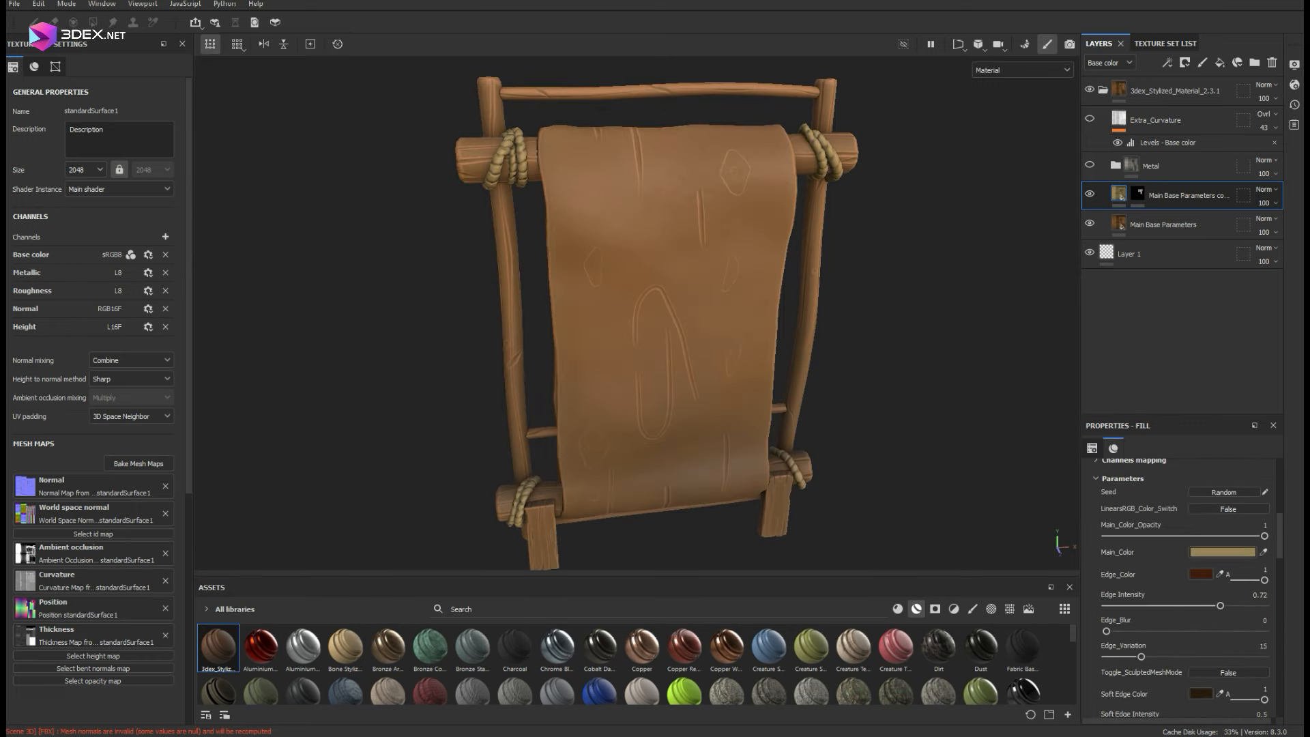
left_click(1222, 552)
left_click_drag(682, 320, 656, 315, "alt")
left_click(933, 504)
left_click(1044, 419)
Step: Duplicate the Main Base Parameters layer again and give the copy a lighter tan Main_Color for the cloth
left_click(1162, 225)
key("ctrl+d")
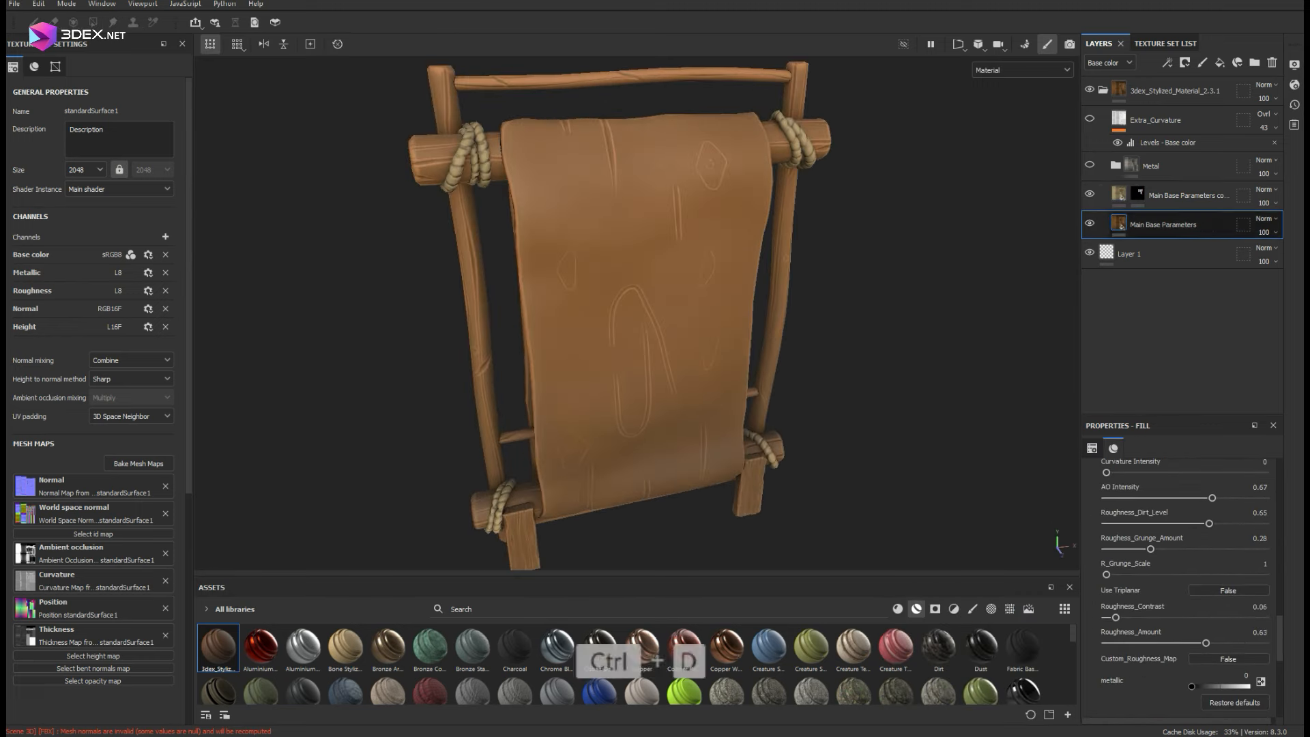
left_click(1222, 514)
left_click_drag(977, 536, 953, 492)
Step: Add a black mask to the new copy and reveal it only on the hanging cloth with Polygon Fill
right_click(1120, 224)
left_click(1147, 238)
left_click(635, 306)
key("1")
mouse_move(682, 321)
right_mouse_down("alt")
mouse_move(614, 320)
mouse_move(682, 321)
right_mouse_up("alt")
Step: Adjust the cloth layer's fill parameters and set its Main_Color to the sandy tone AF8E61
left_click(1118, 223)
left_click_drag(1263, 686, 1111, 686)
scroll(1180, 586, "up", 3)
left_click(1222, 588)
left_click(951, 499)
mouse_move(682, 321)
right_mouse_down("alt")
mouse_move(614, 321)
mouse_move(689, 320)
right_mouse_up("alt")
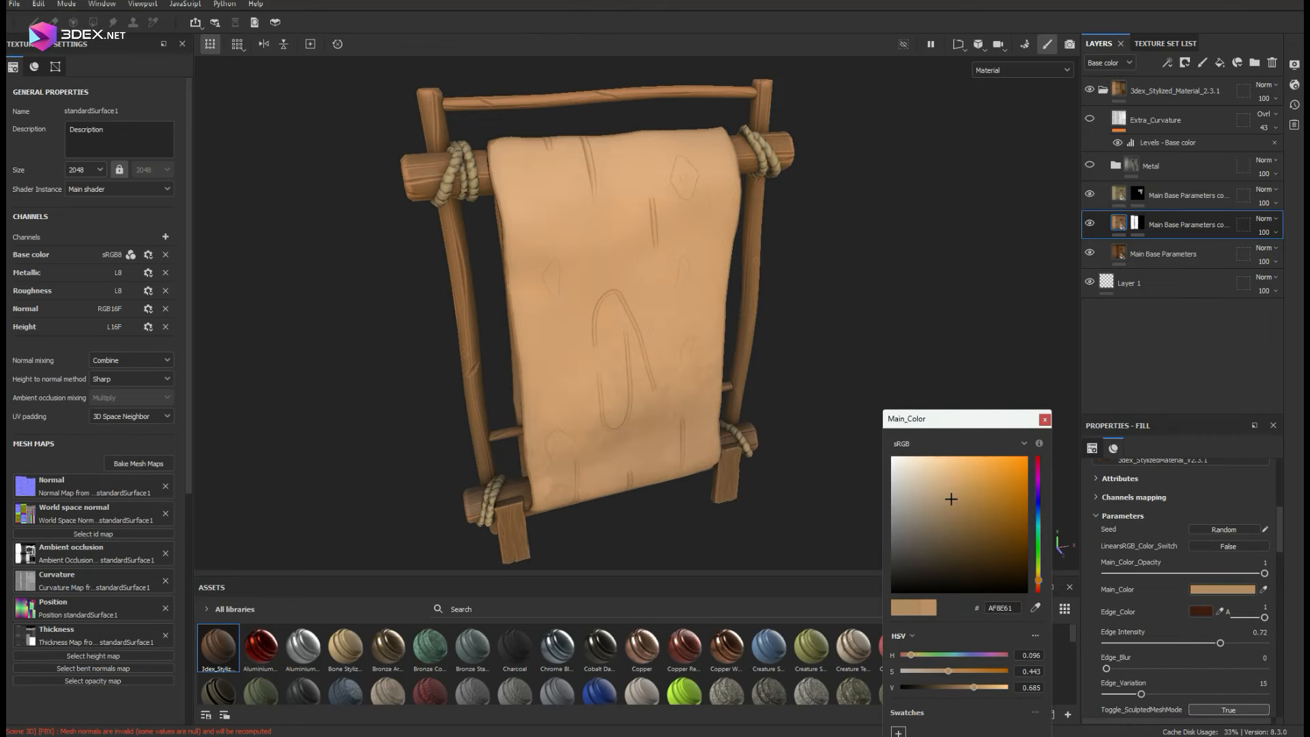
left_click(1044, 419)
Step: Set the cloth layer's Bottom Gradient to 1 and change its Dirt Color to an orange-brown
scroll(1180, 587, "down", 4)
left_click_drag(1133, 695, 1264, 695)
left_click(1199, 662)
left_click(987, 534)
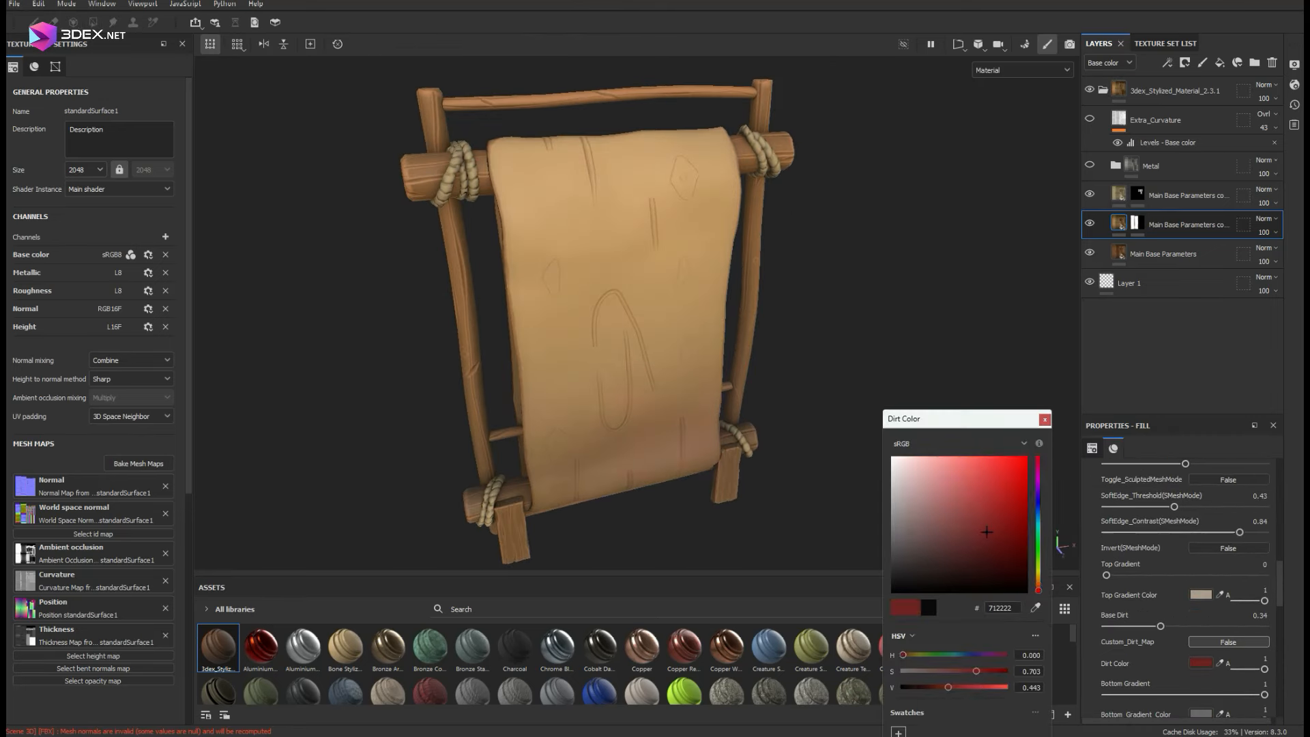
left_click(1038, 582)
left_click(1043, 419)
Step: Raise the cloth layer's Roughness_Amount to make the fabric less shiny
left_click_drag(675, 320, 614, 304, "alt")
mouse_move(682, 320)
right_mouse_down("alt")
mouse_move(593, 320)
mouse_move(662, 320)
right_mouse_up("alt")
scroll(1180, 587, "down", 8)
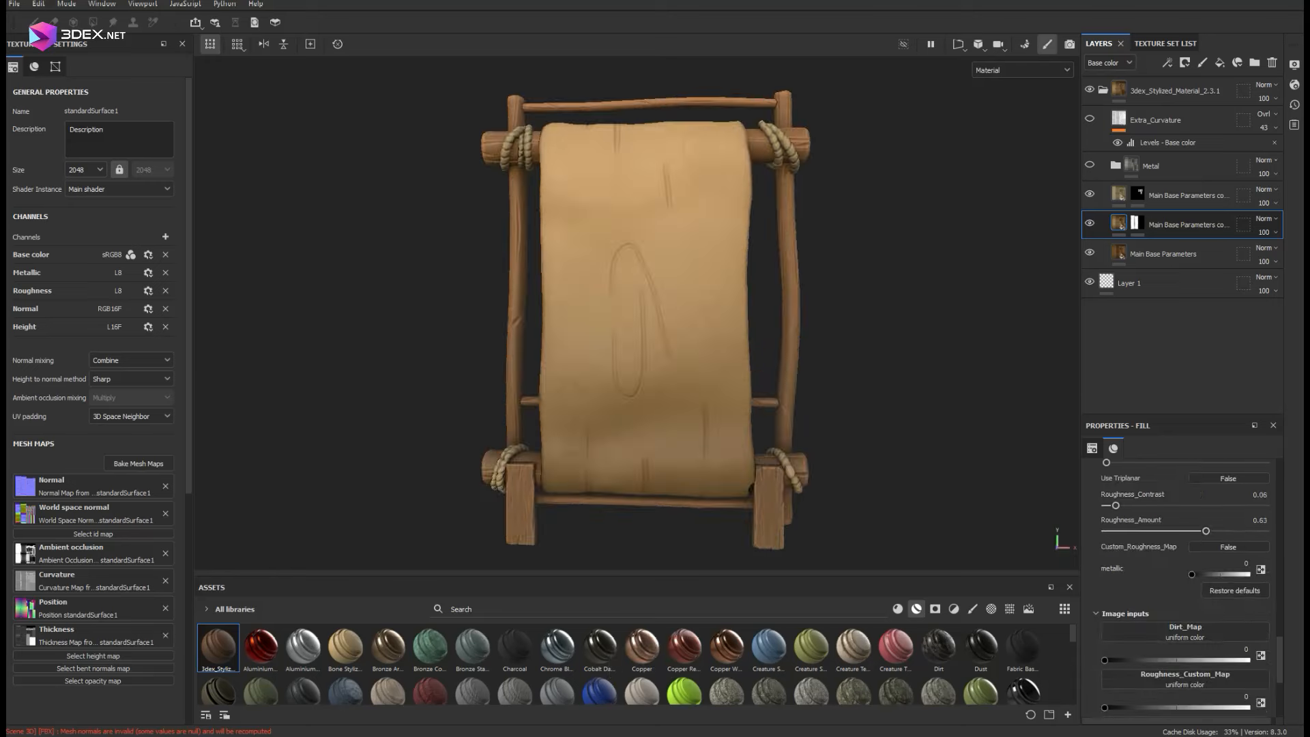
left_click_drag(1204, 530, 1234, 530)
scroll(1221, 546, "up", 3)
scroll(1180, 586, "up", 1)
Step: Duplicate the cloth layer and set the copy's Main_Color to a saturated reddish orange for the painted markings
right_click_drag(641, 320, 710, 320, "alt")
left_click_drag(654, 327, 648, 300, "alt")
key("ctrl+d")
scroll(1180, 587, "up", 5)
left_click(1222, 514)
left_click(957, 423)
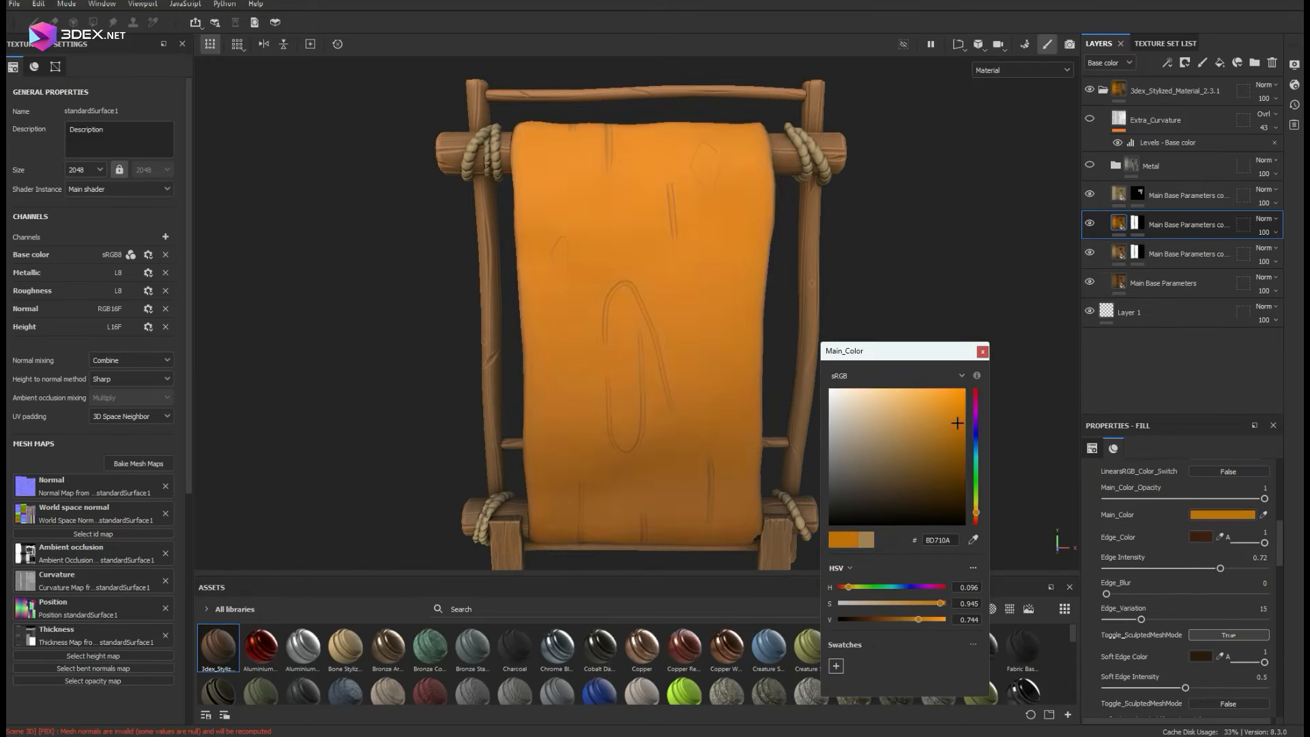
left_click(976, 517)
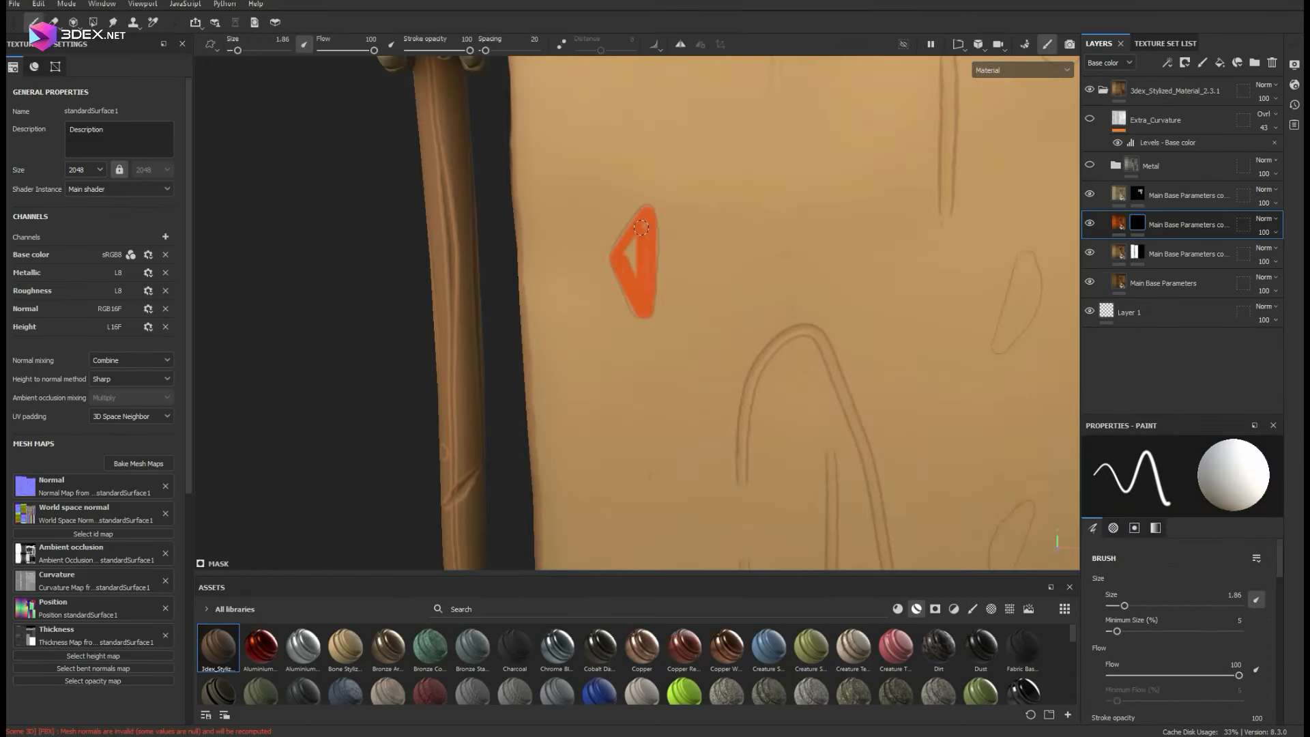
Step: Paint the orange layer's black mask to fill the small carved pointed shapes on both sides of the cloth's front
left_click_drag(641, 227, 636, 273)
middle_click_drag(641, 266, 300, 237, "alt")
right_click_drag(641, 273, 675, 279, "alt")
left_click_drag(663, 325, 694, 244)
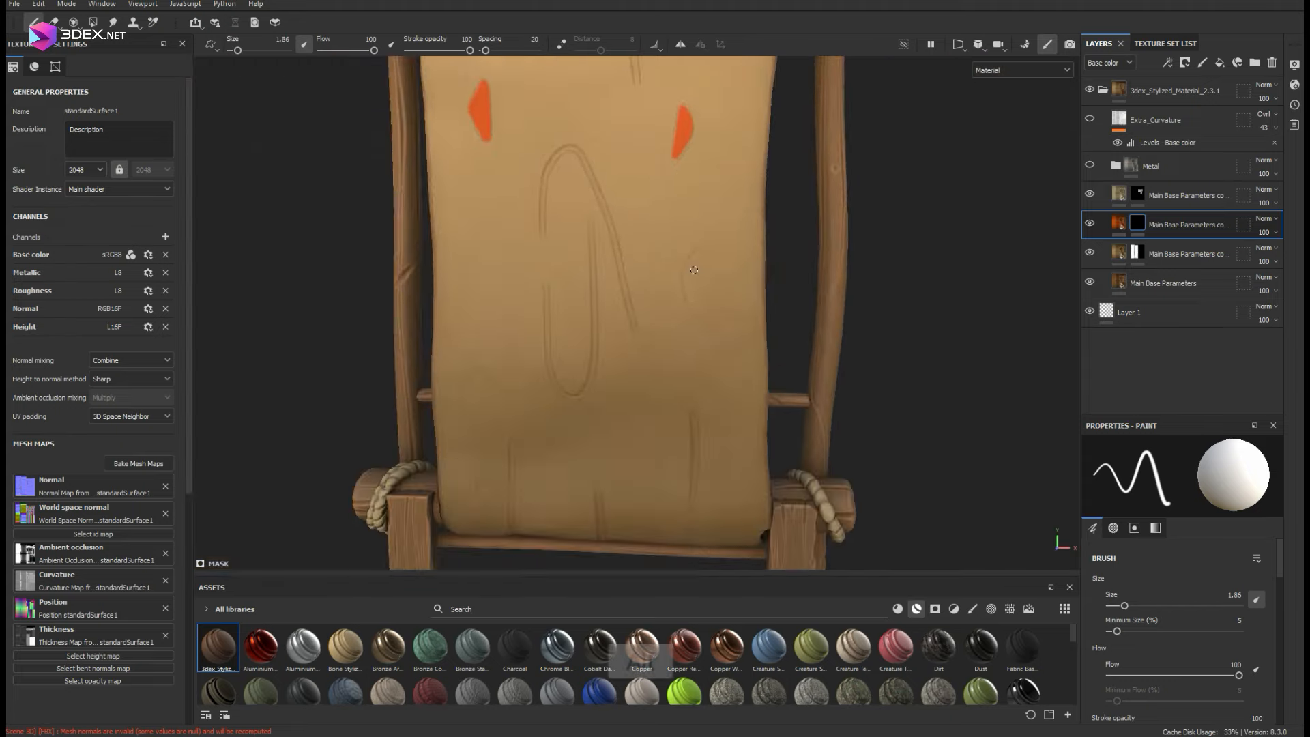
left_click_drag(690, 352, 724, 216)
Step: Fill the large carved diamond near the front's lower corner with orange, and paint a small round dot below it
left_click_drag(564, 273, 674, 281)
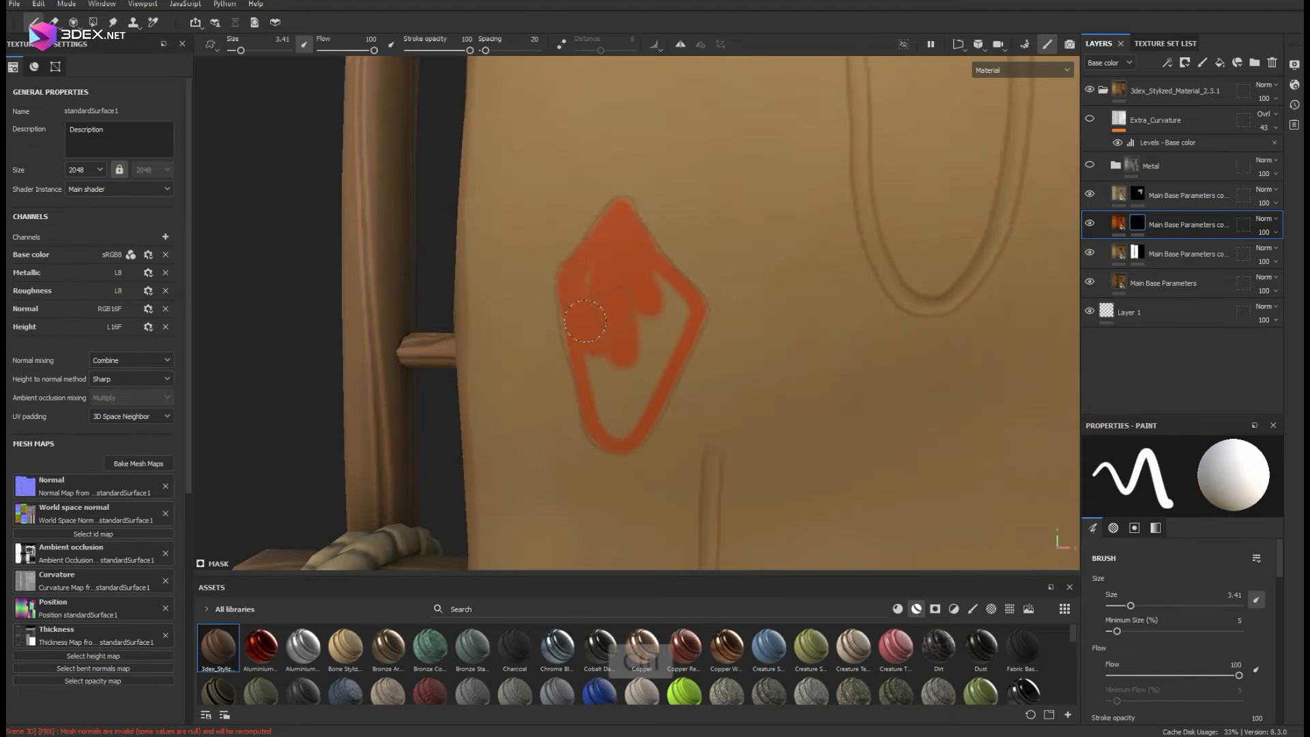
left_click(614, 229)
left_click(662, 294, "shift")
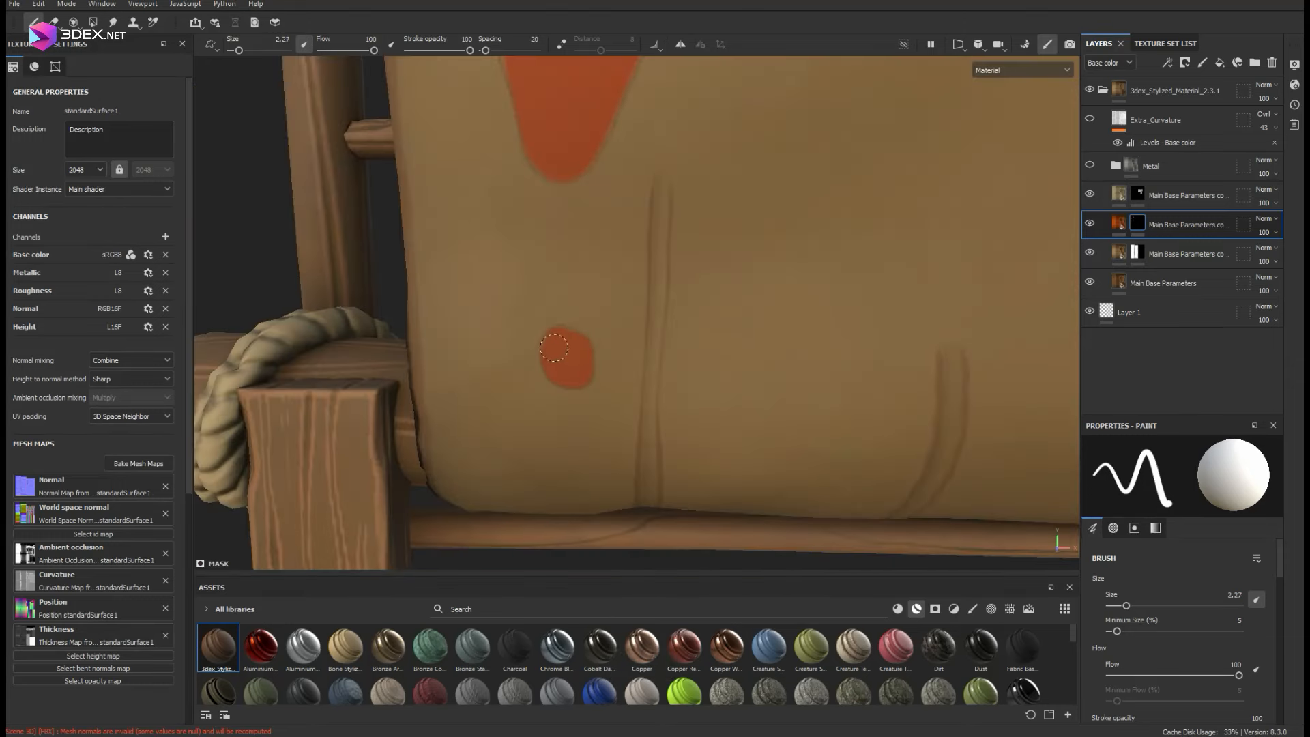
left_click_drag(699, 344, 724, 240)
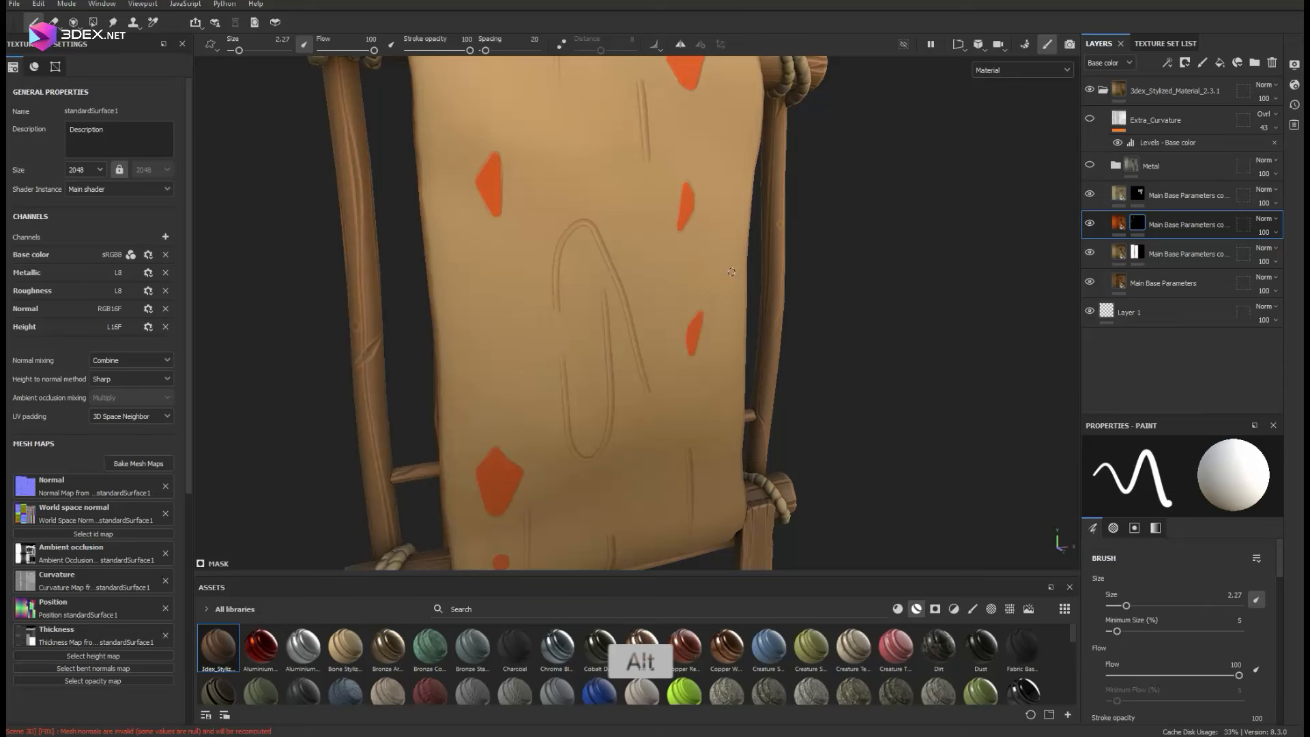
Step: Paint in Fill layer 2's mask to enlarge the orange markings on the cloth's front into sharp-cornered shapes
left_click(1117, 224)
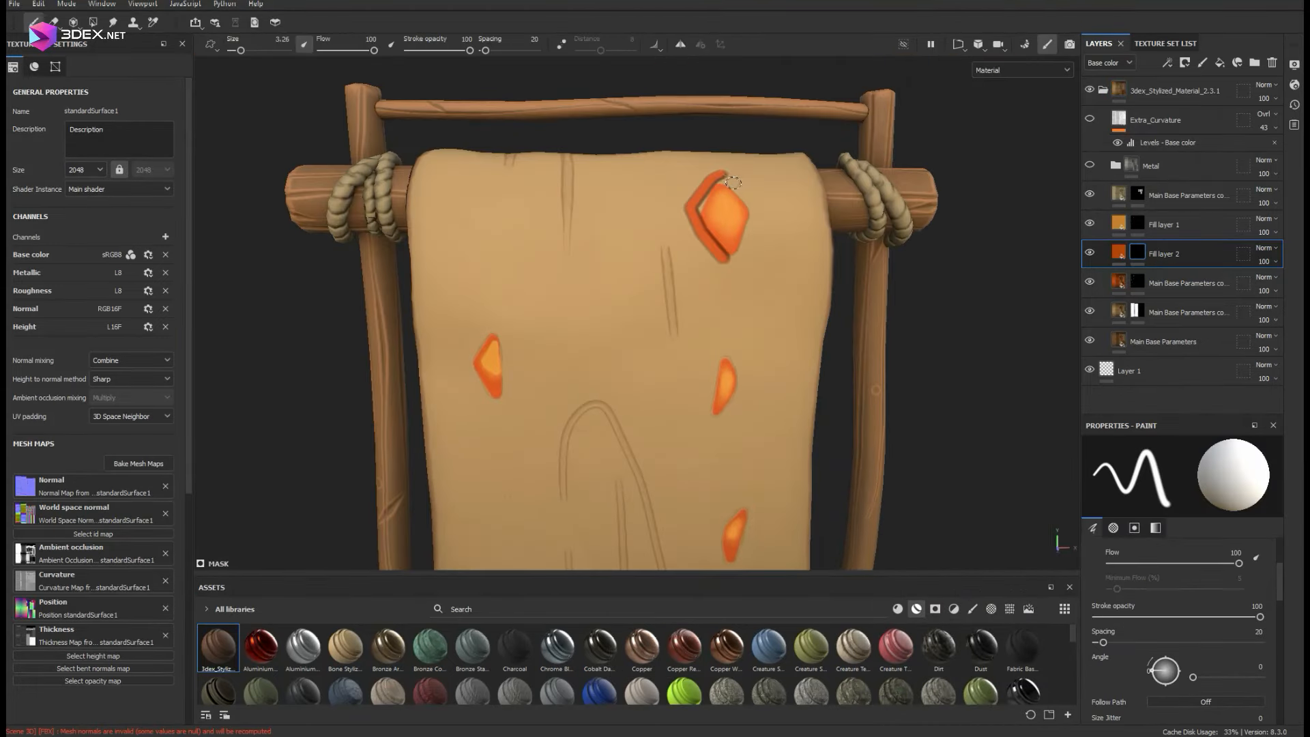
left_click_drag(552, 193, 549, 315)
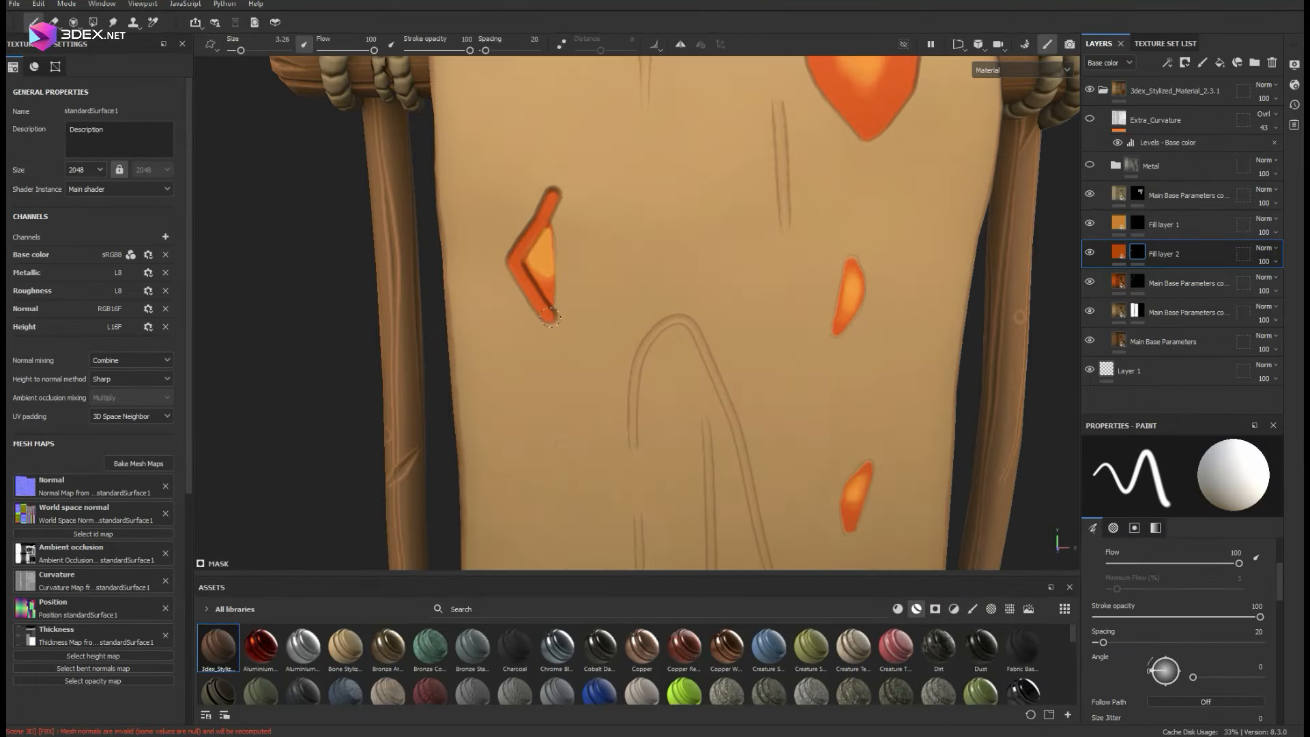
key("ctrl+z")
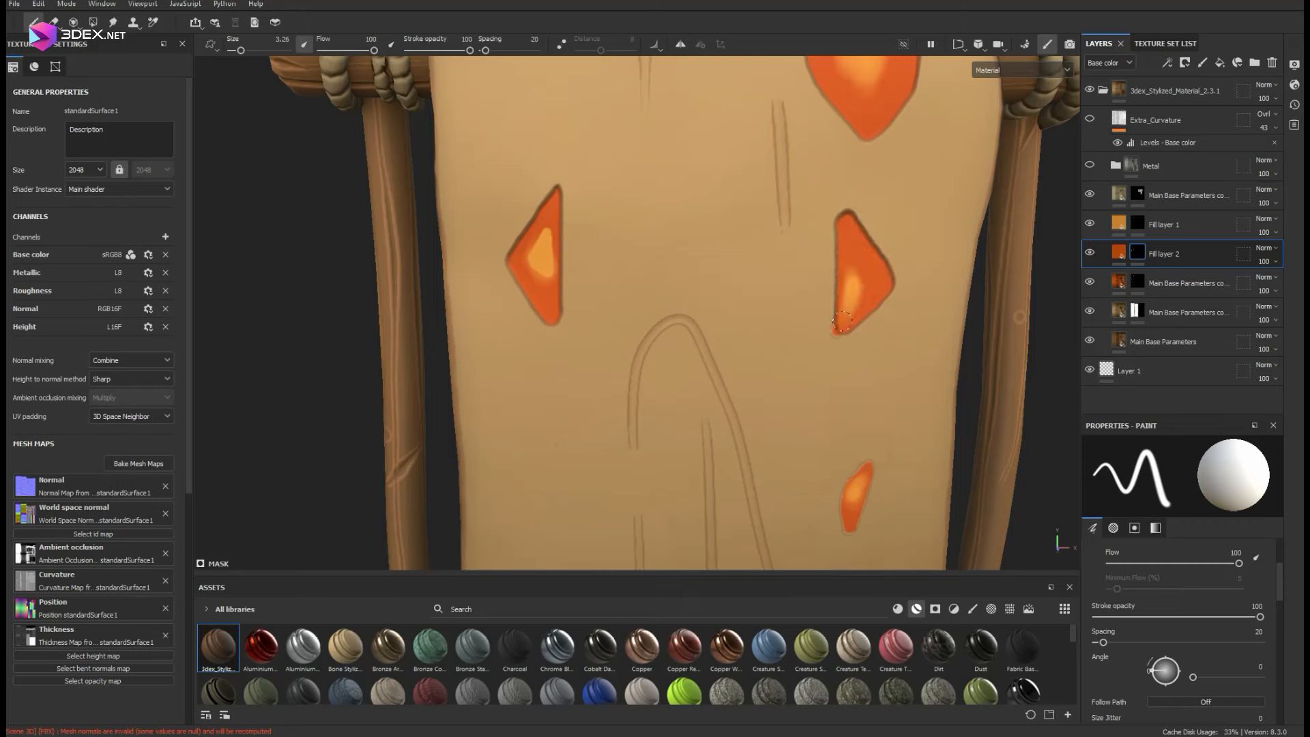
key("x")
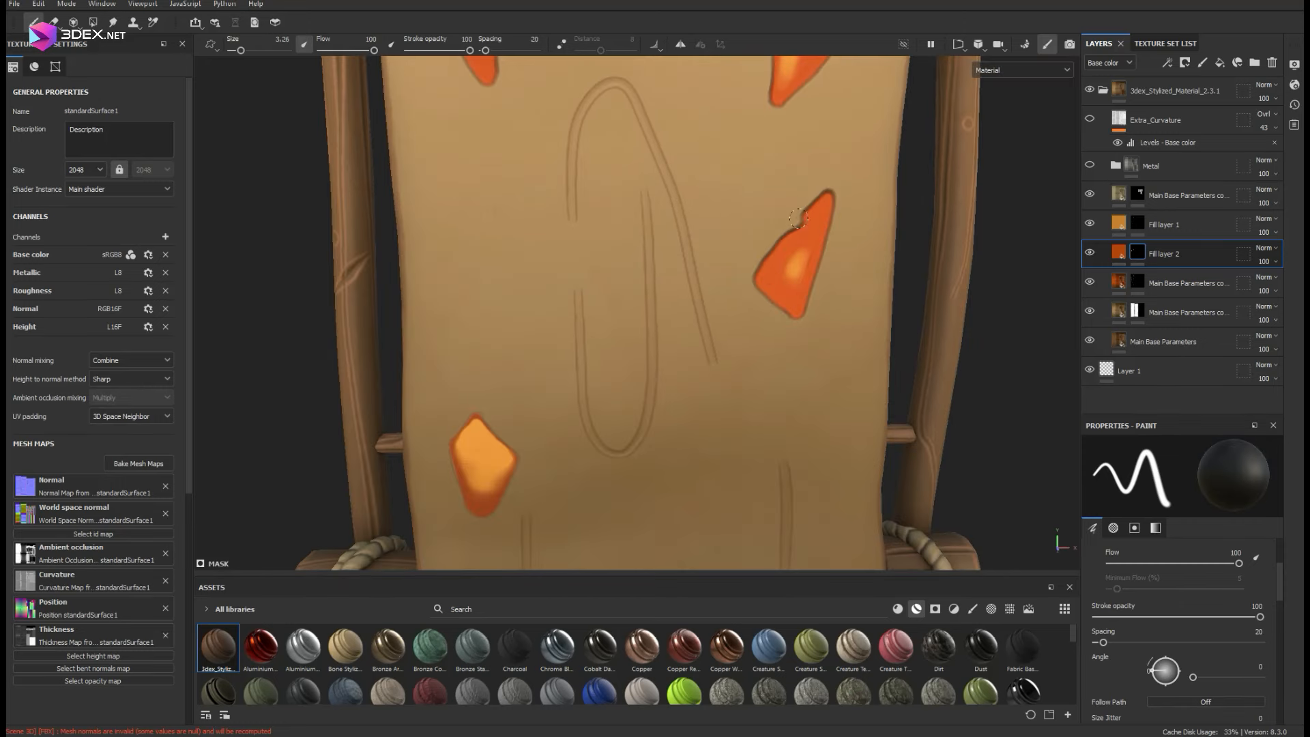
key("x")
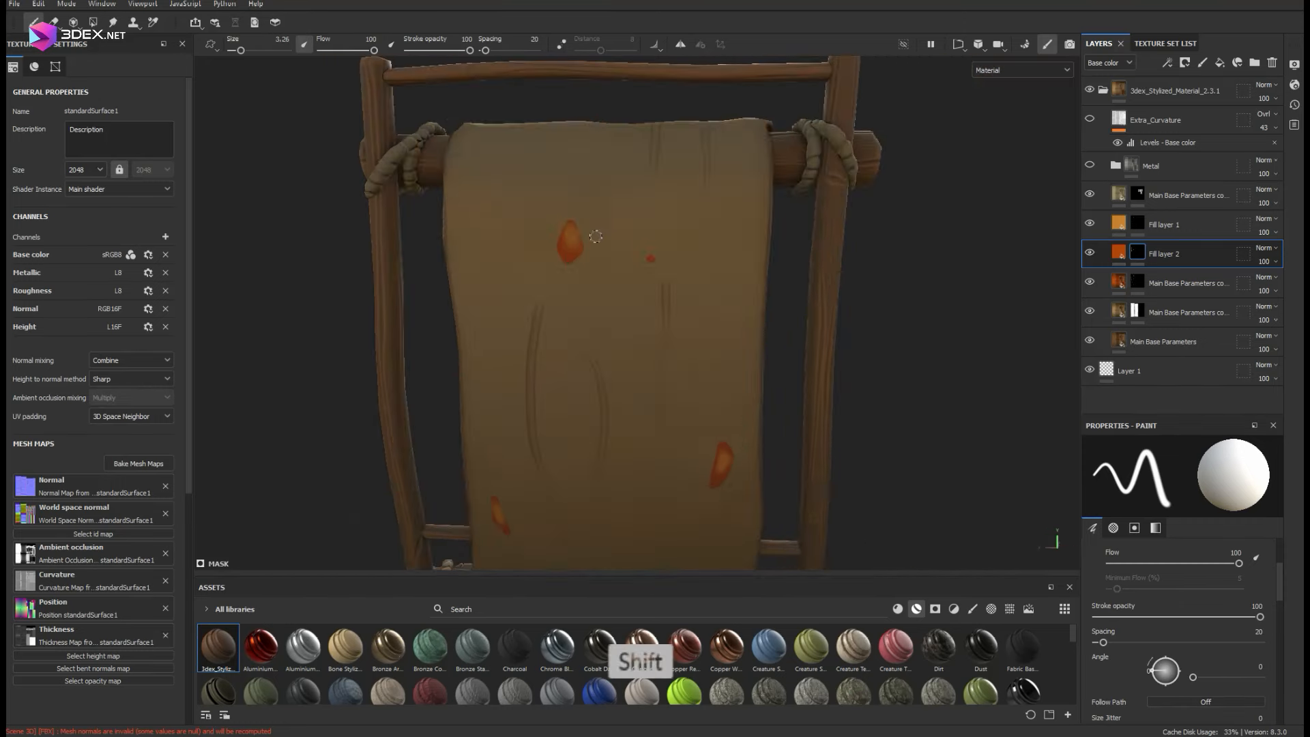
Step: Enlarge the orange markings on the cloth's back the same way, reshaping the upper diamond and the side shapes
left_click(565, 310, "shift")
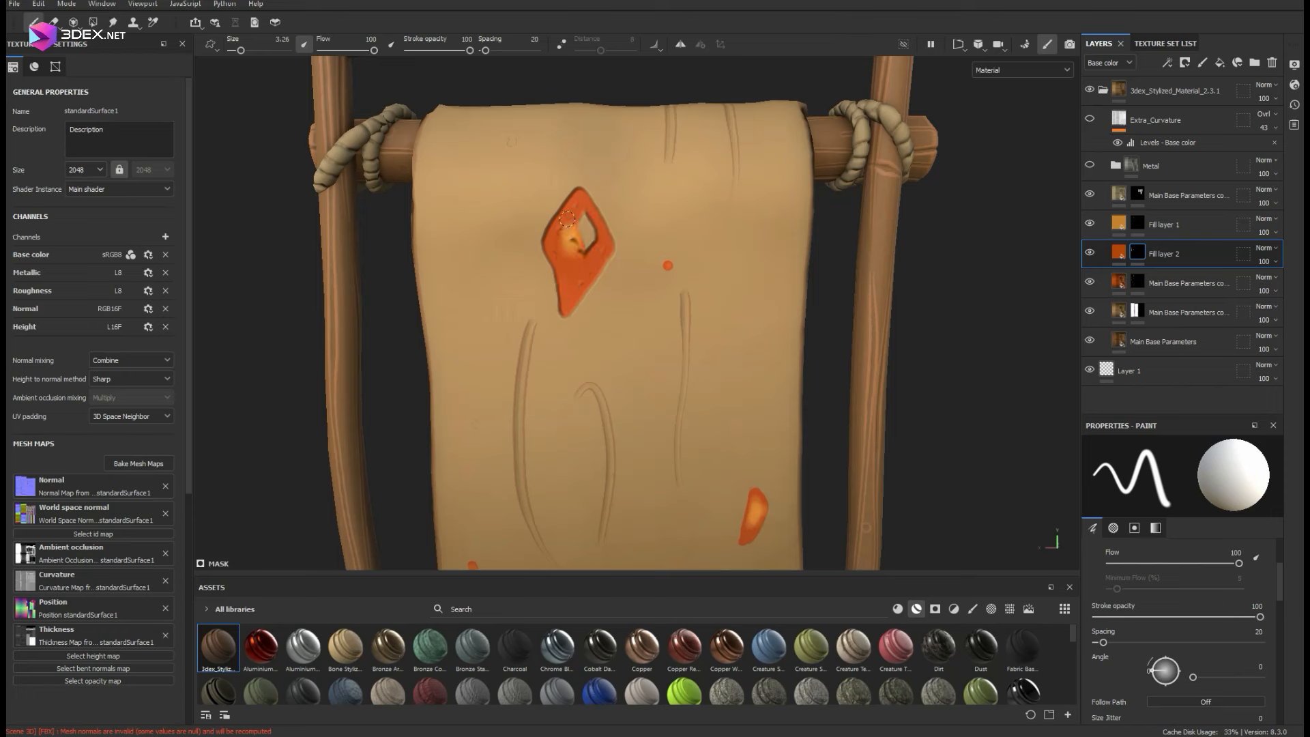
left_click_drag(723, 314, 704, 366)
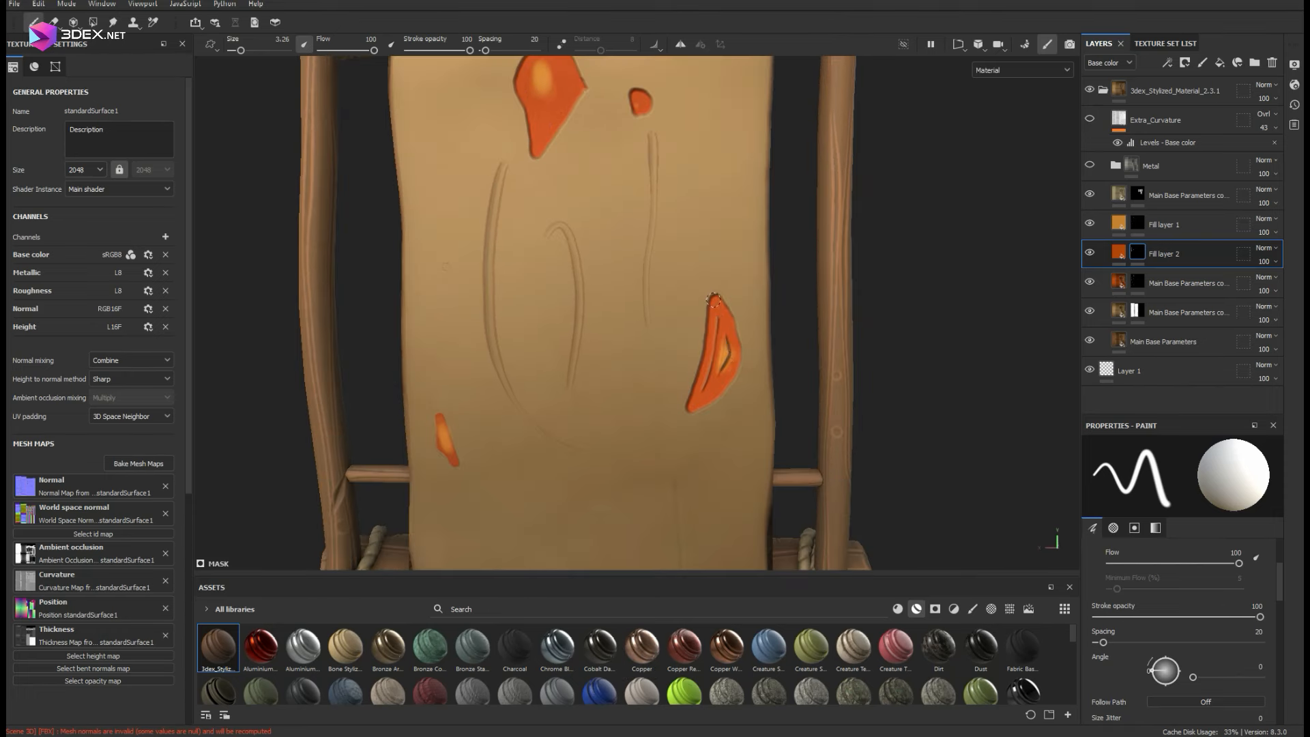
left_click_drag(457, 291, 502, 380)
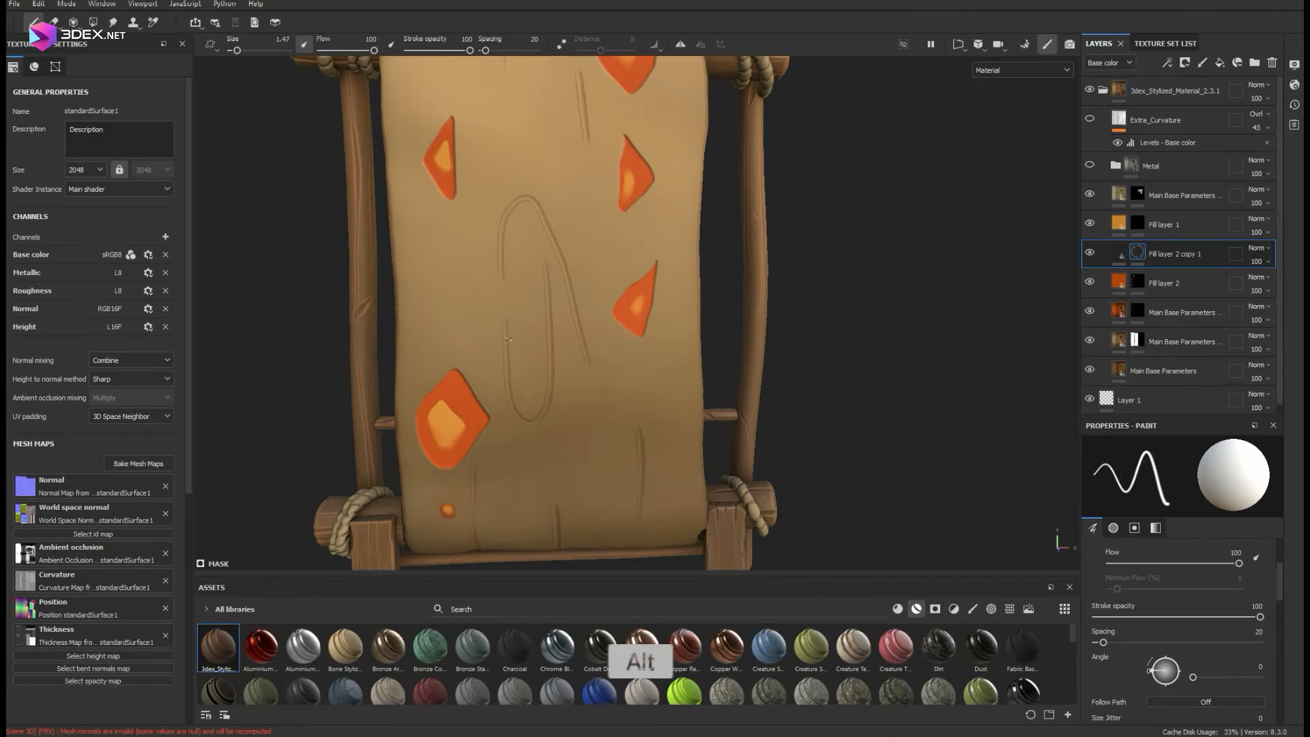
Step: Paint dark grey strokes over the carved symbol lines on the cloth's front and back in Fill layer 2 copy 1, with layer opacity 68
left_click_drag(509, 339, 508, 386)
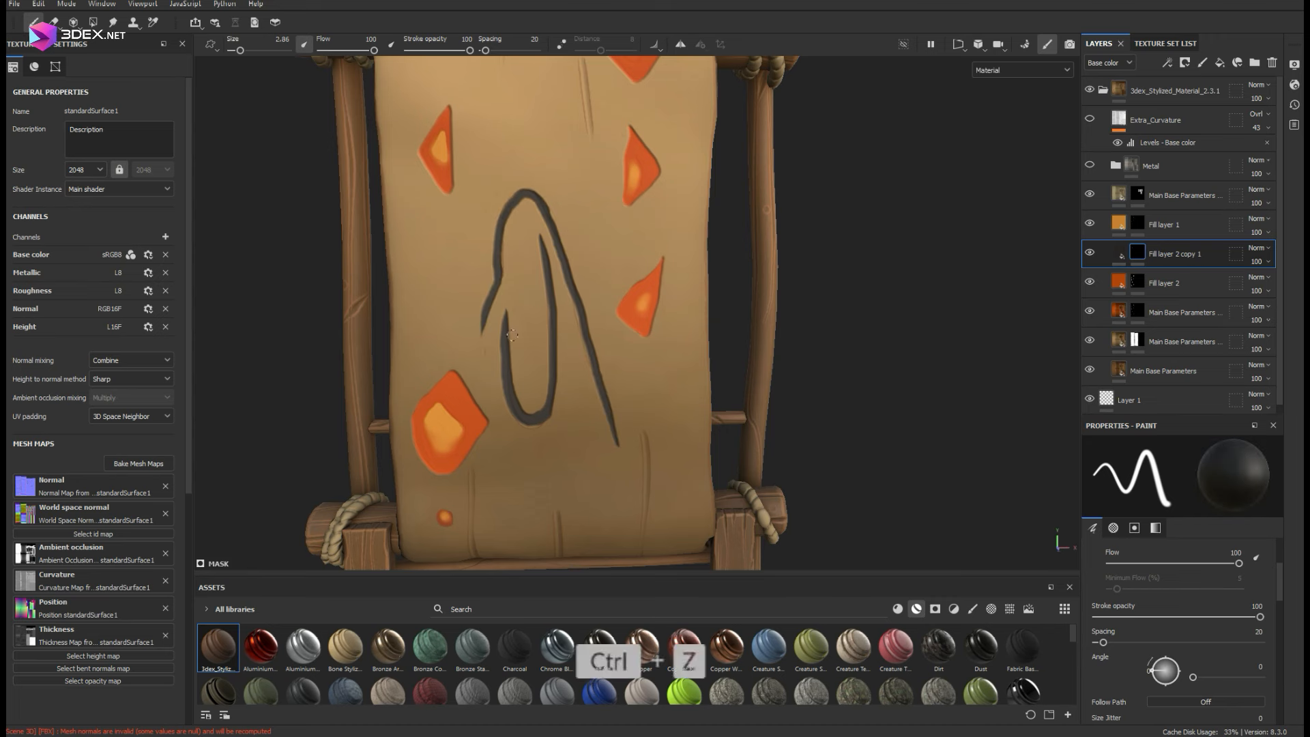
left_click_drag(513, 335, 607, 207, "alt")
right_click_drag(618, 357, 573, 341, "alt")
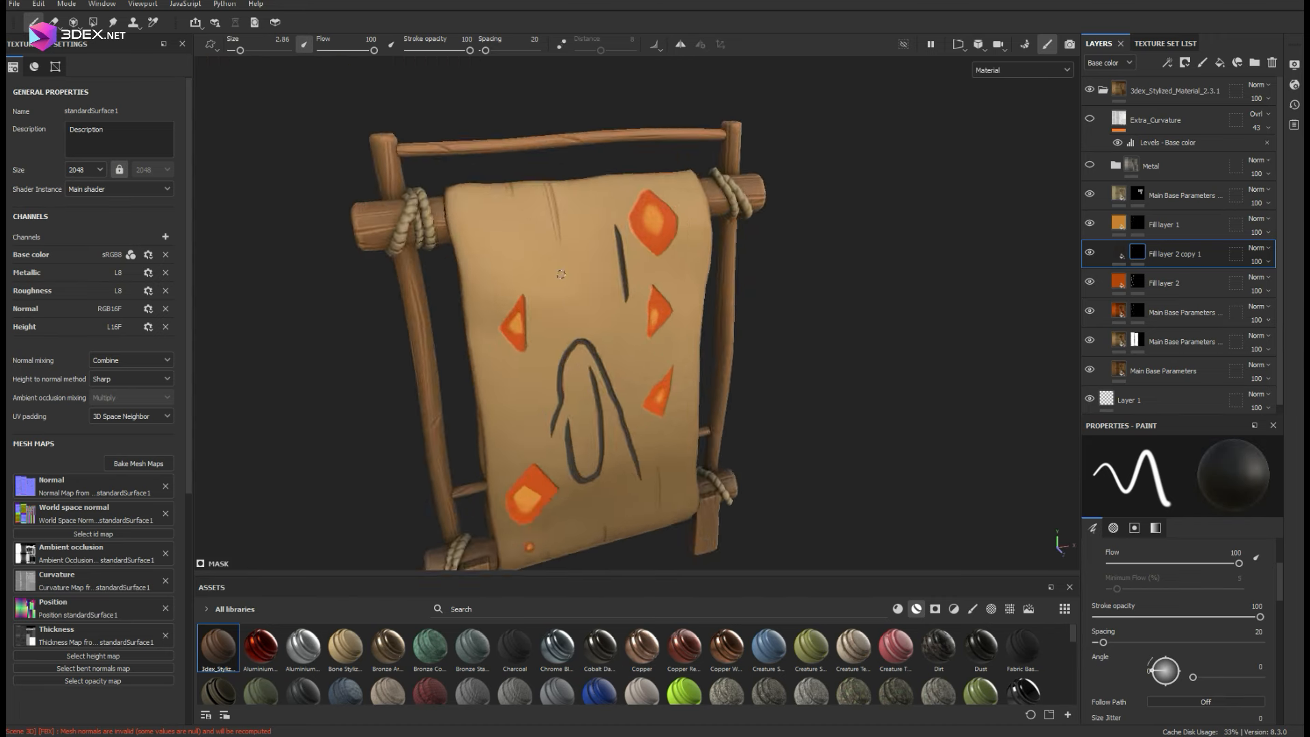
left_click_drag(536, 224, 544, 341)
mouse_move(627, 323)
right_mouse_down("alt")
mouse_move(596, 324)
mouse_move(601, 275)
right_mouse_up("alt")
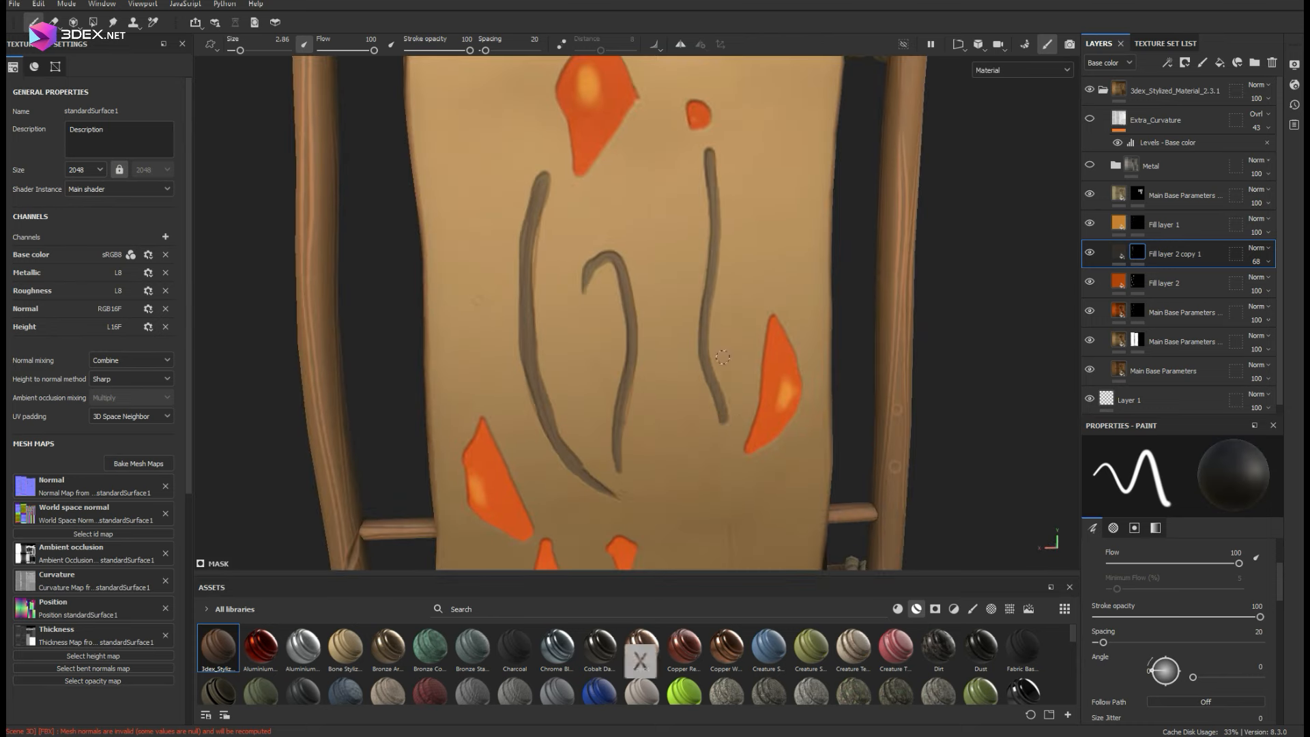
right_click_drag(723, 357, 614, 348, "alt")
left_click_drag(614, 348, 642, 362, "alt")
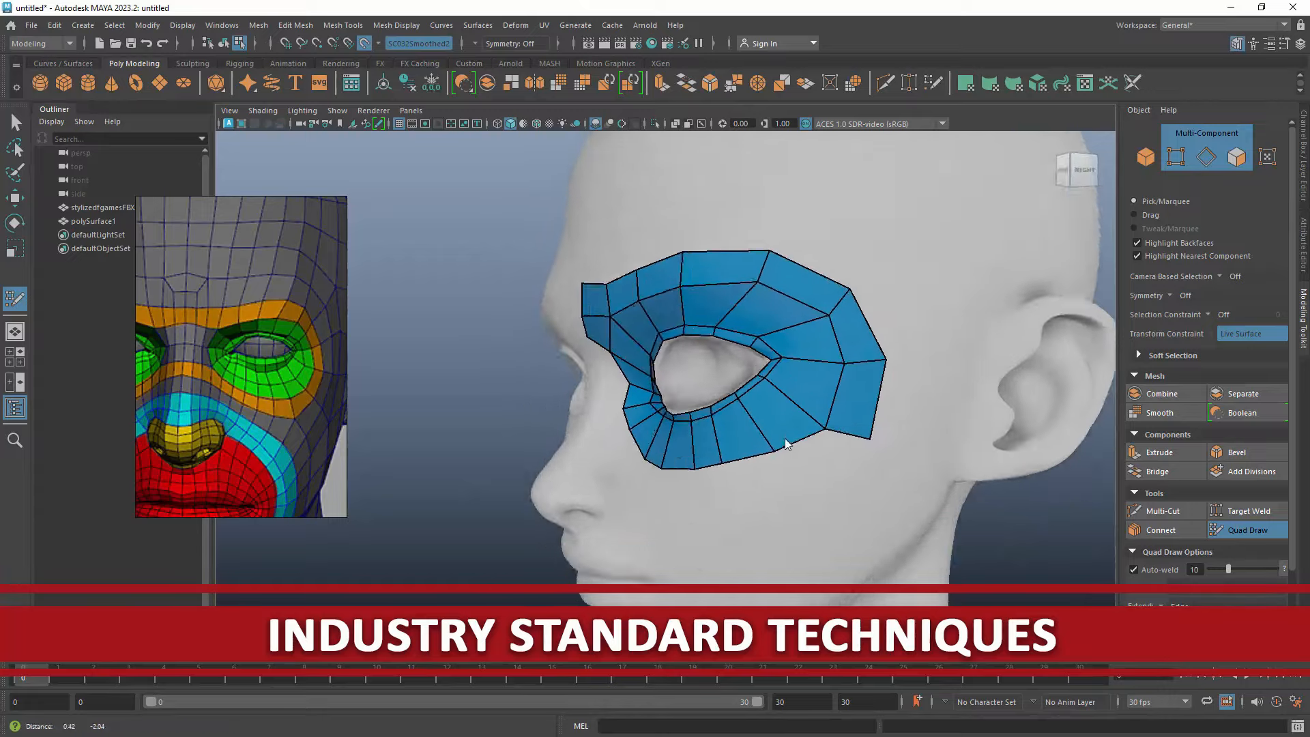
left_click_drag(785, 444, 669, 330, "alt")
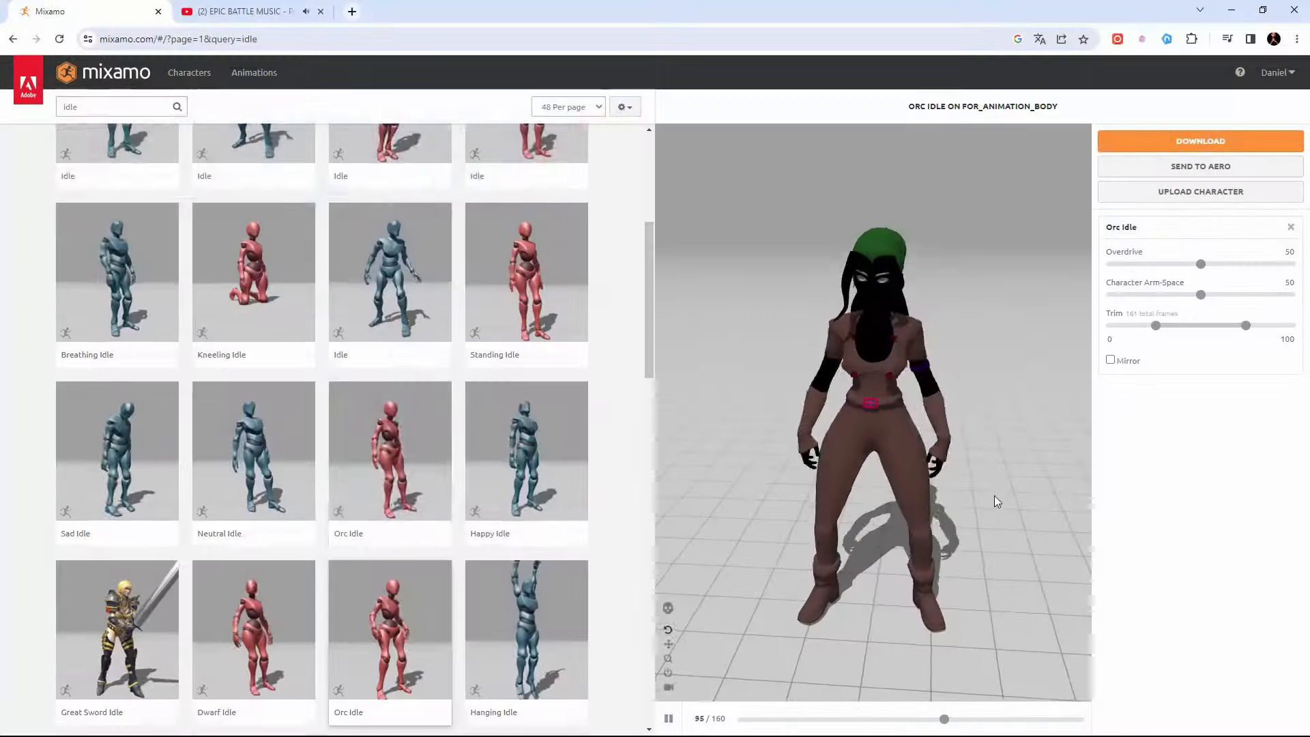
Step: In Mixamo, search the animations for "dwarf idle" and preview Dwarf Idle on the character
scroll(321, 409, "down", 3)
left_click(162, 102)
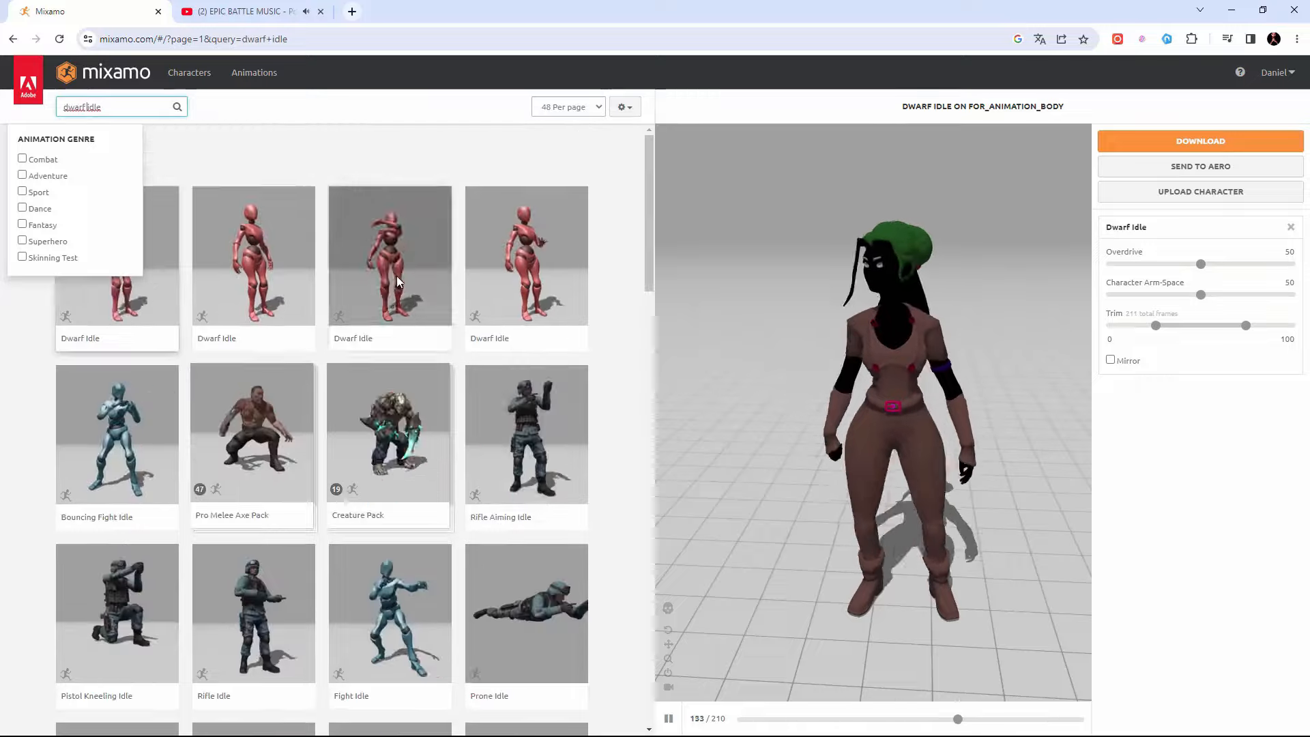